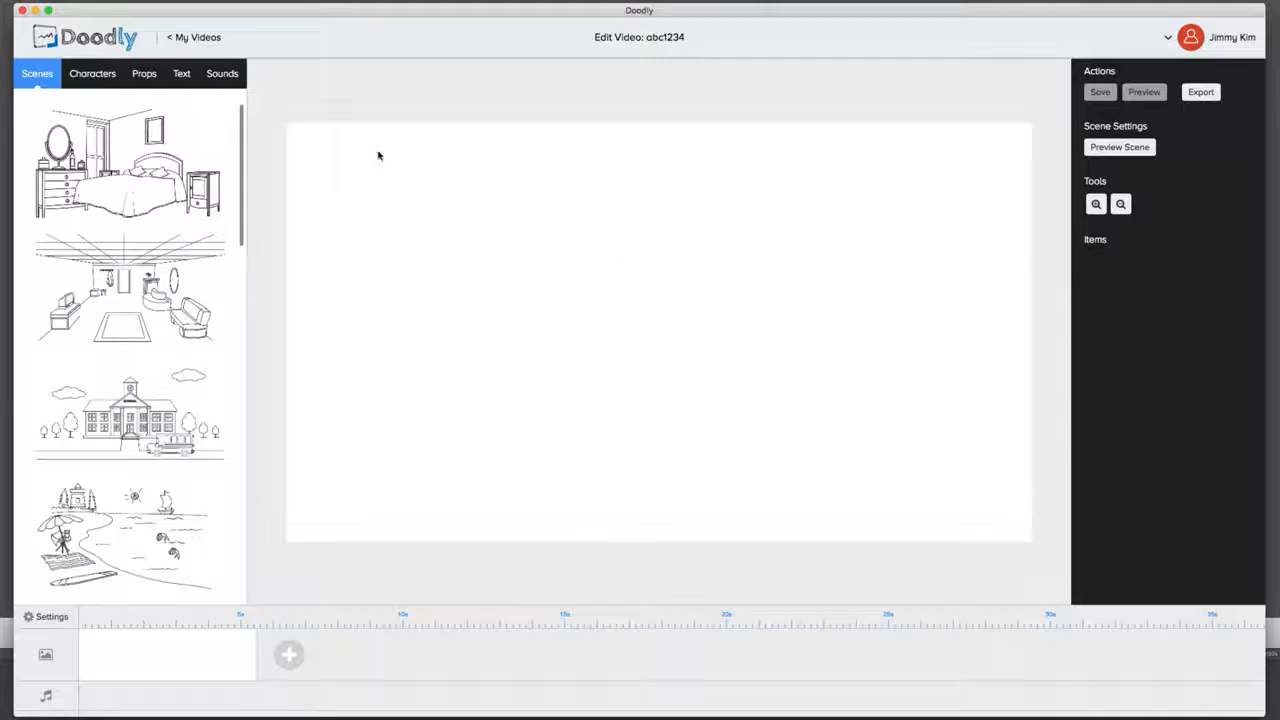
Step: Look through the Props, Text, Sounds, Characters and Scenes asset libraries
left_click(116, 83)
left_click(141, 82)
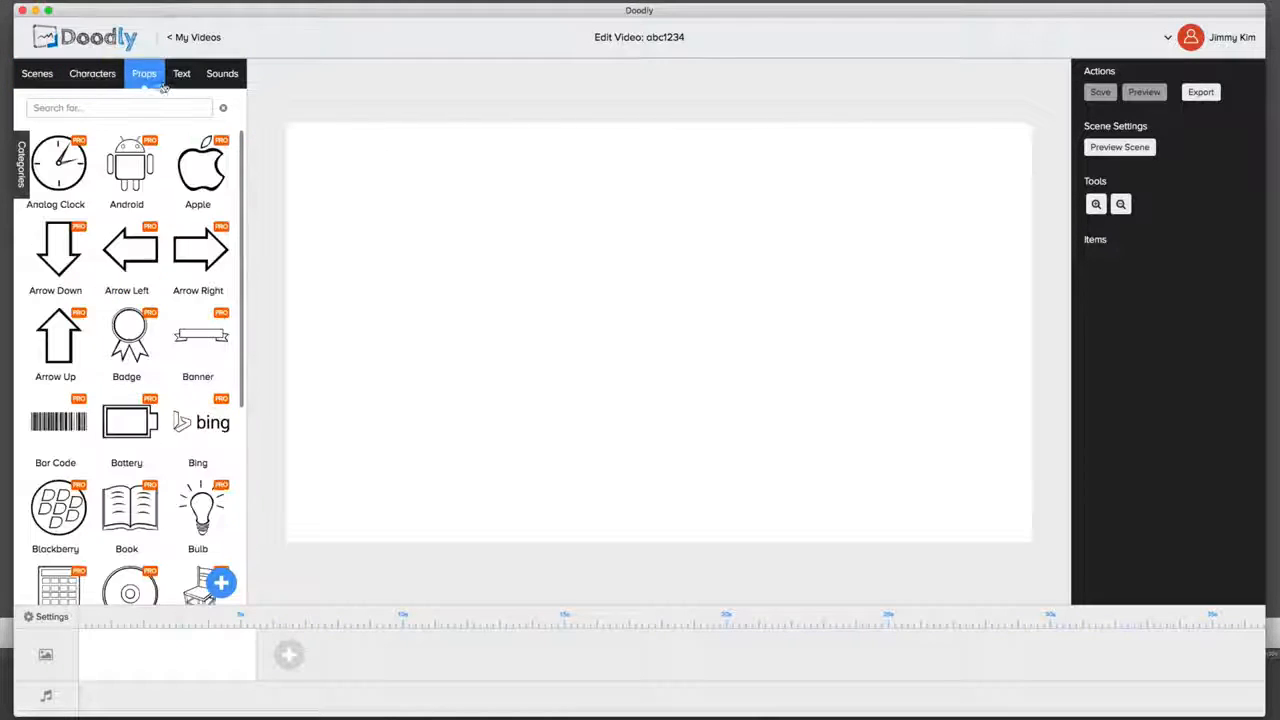
left_click(178, 80)
left_click(220, 78)
left_click(181, 78)
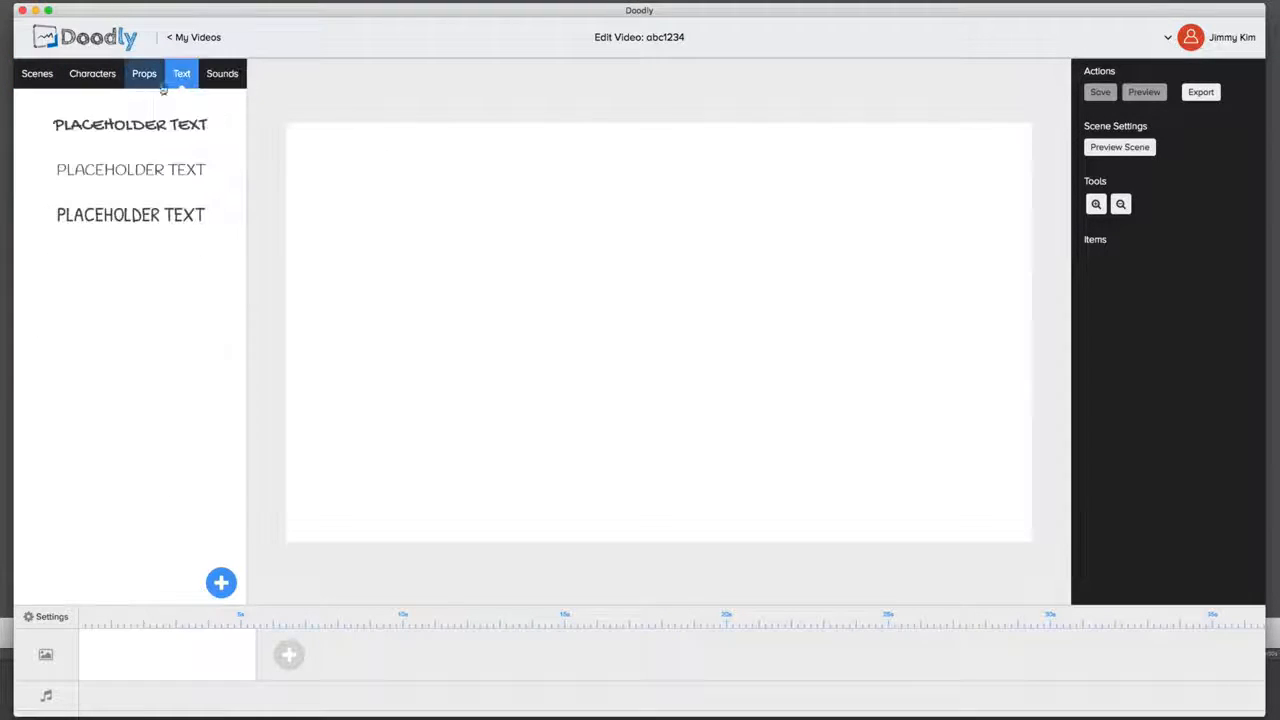
left_click(140, 80)
left_click(112, 79)
left_click(37, 76)
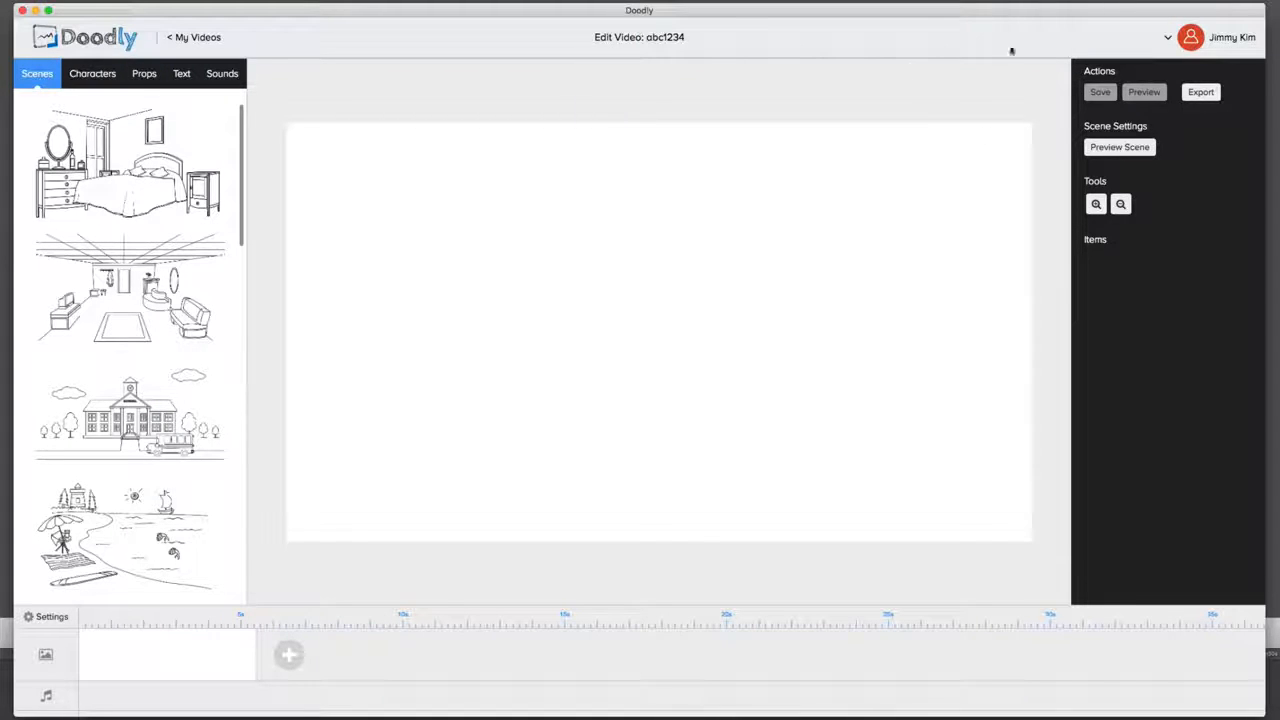
Step: Review the video settings, including the options for when the video ends, and leave them without saving
left_click(42, 616)
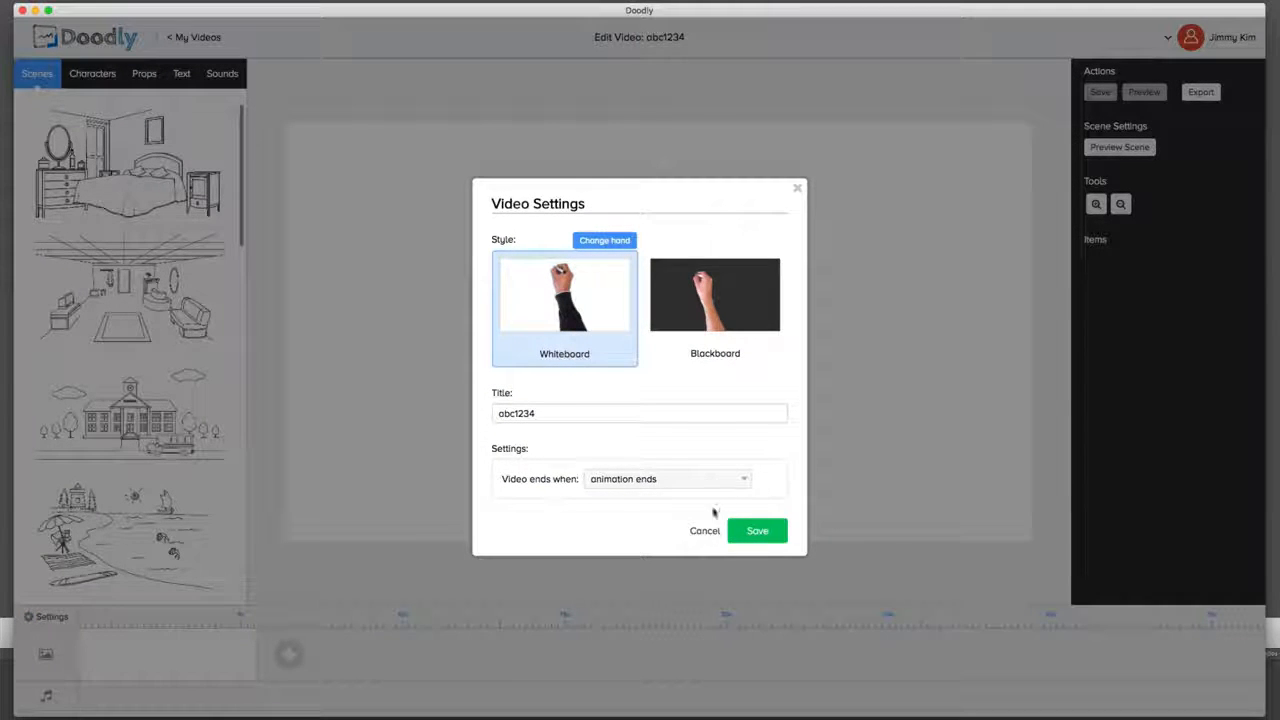
left_click(690, 487)
left_click(692, 479)
left_click(705, 531)
Step: Browse the character library to examine the available people and poses
left_click(90, 73)
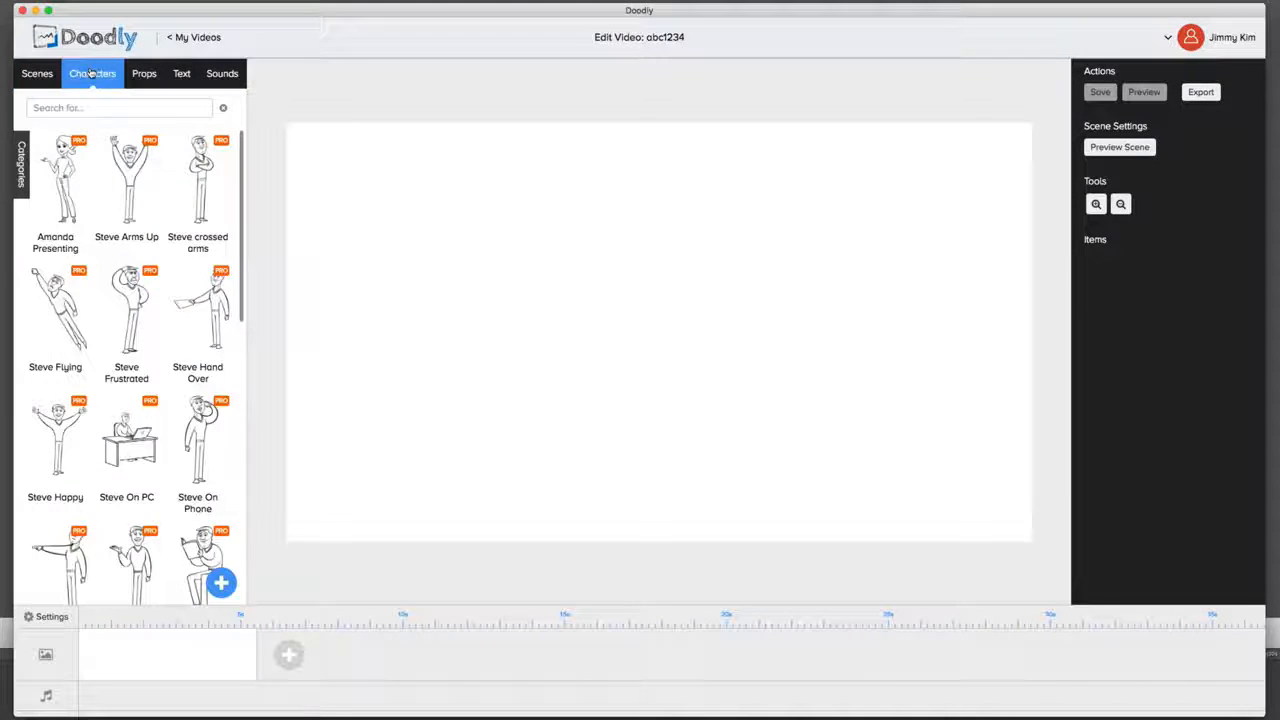
scroll(190, 300, "down", 5)
scroll(166, 344, "down", 10)
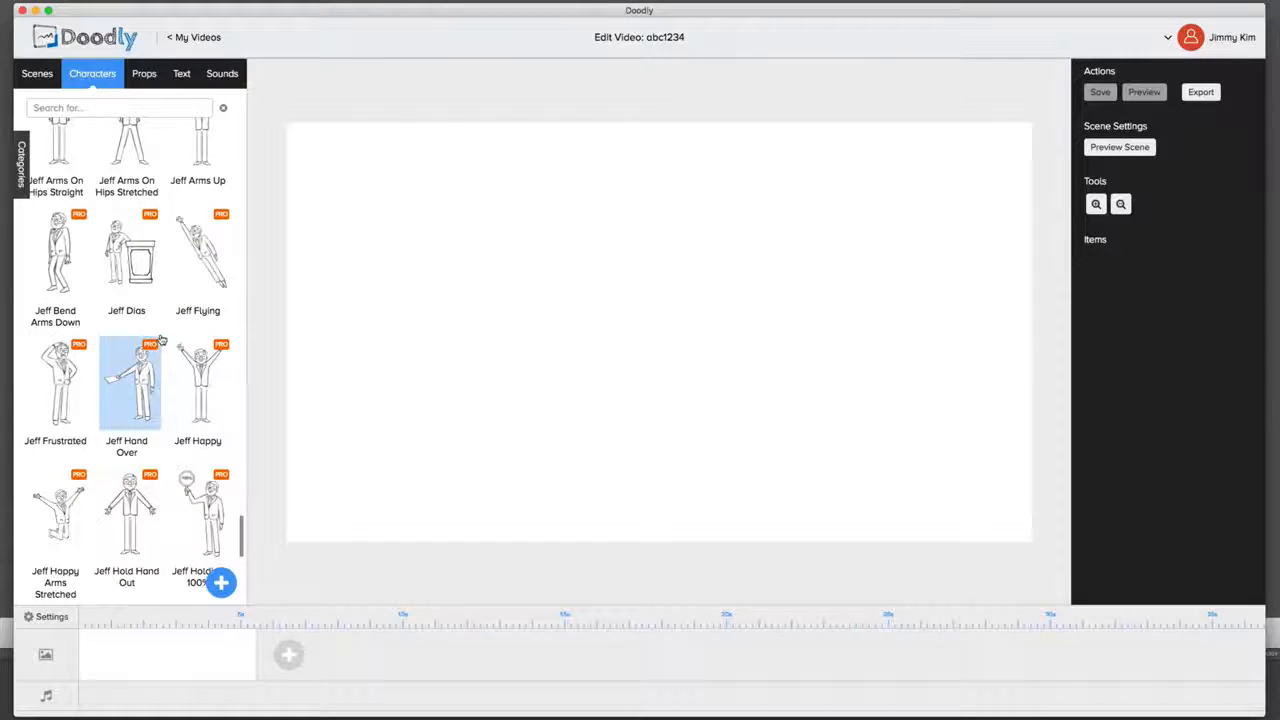
scroll(158, 342, "down", 5)
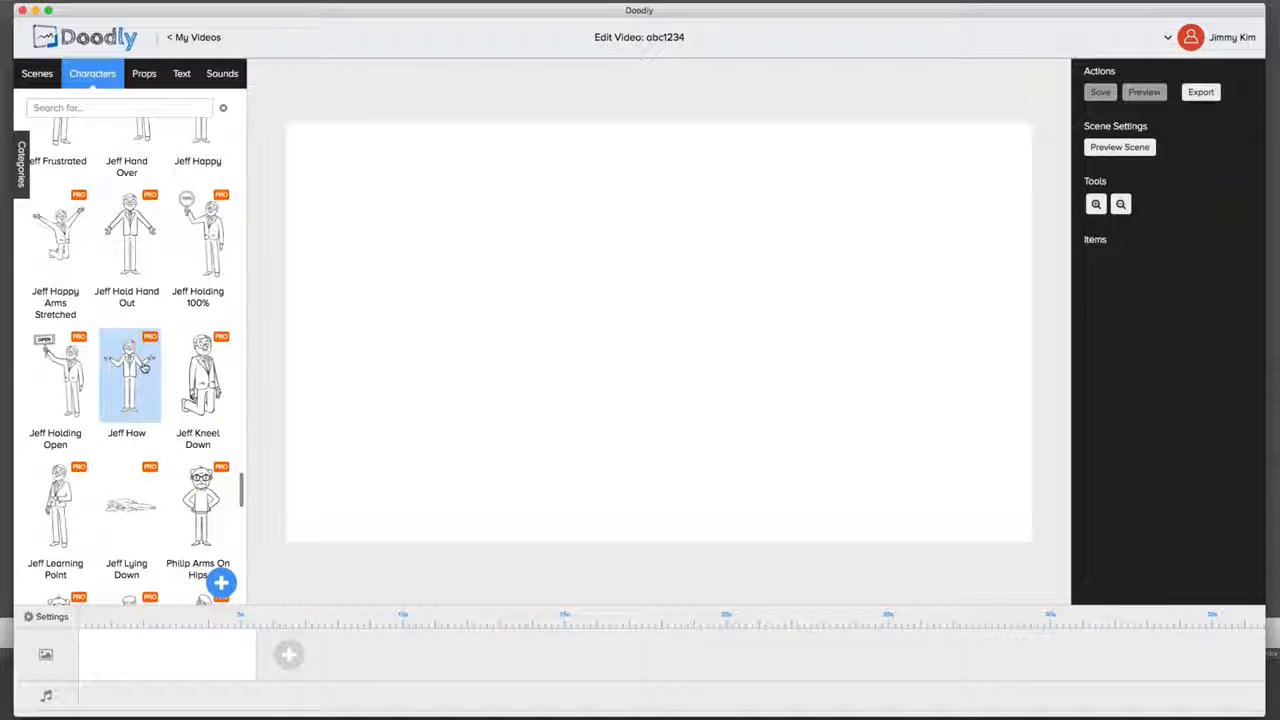
scroll(145, 368, "down", 10)
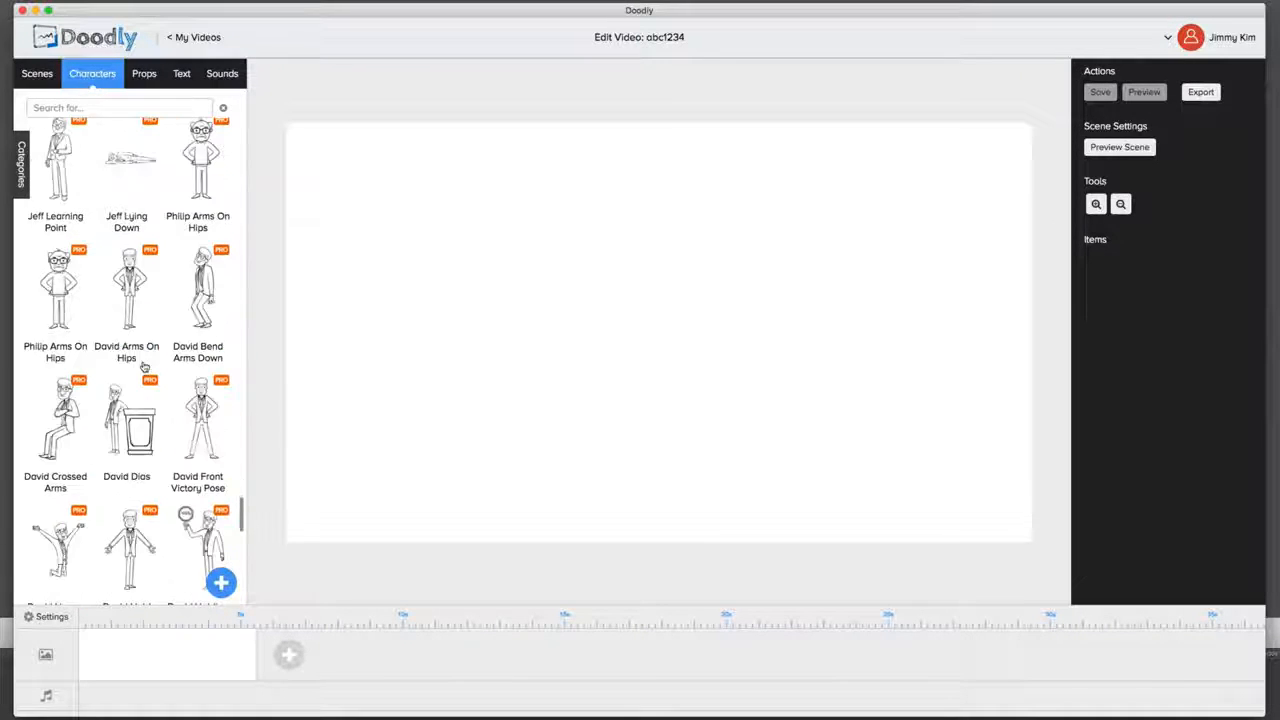
scroll(145, 368, "down", 5)
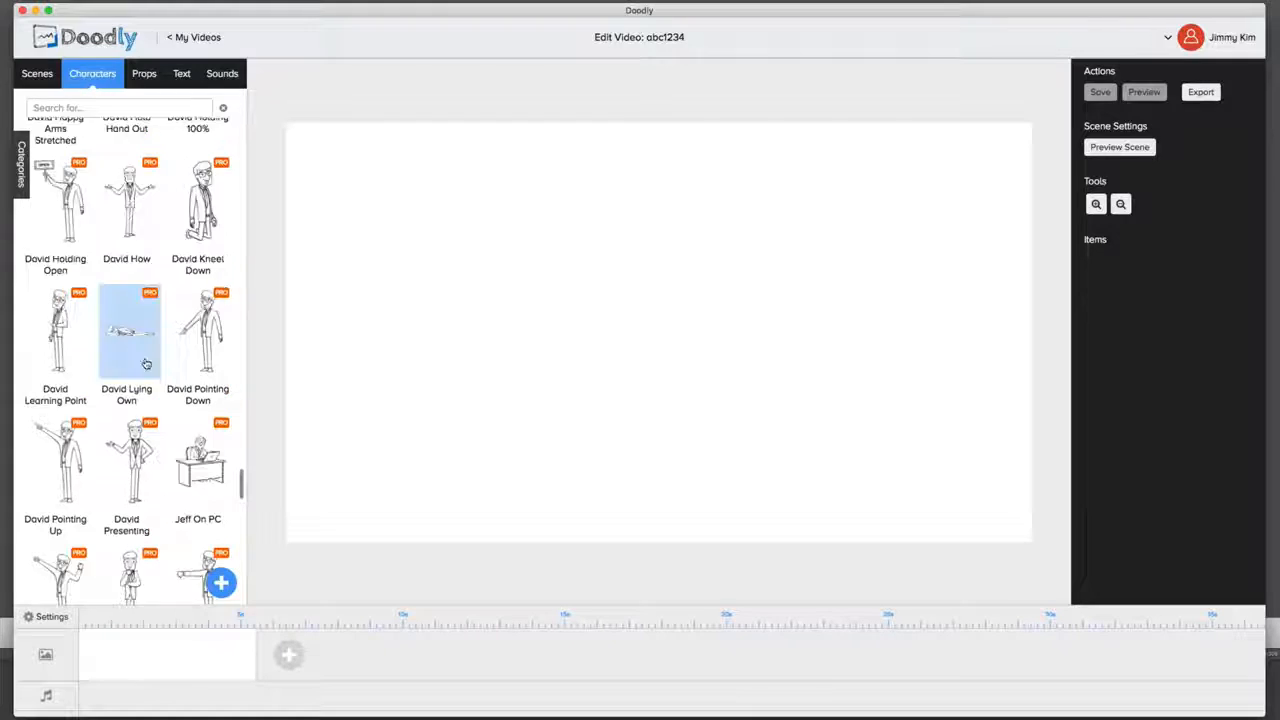
scroll(147, 362, "down", 15)
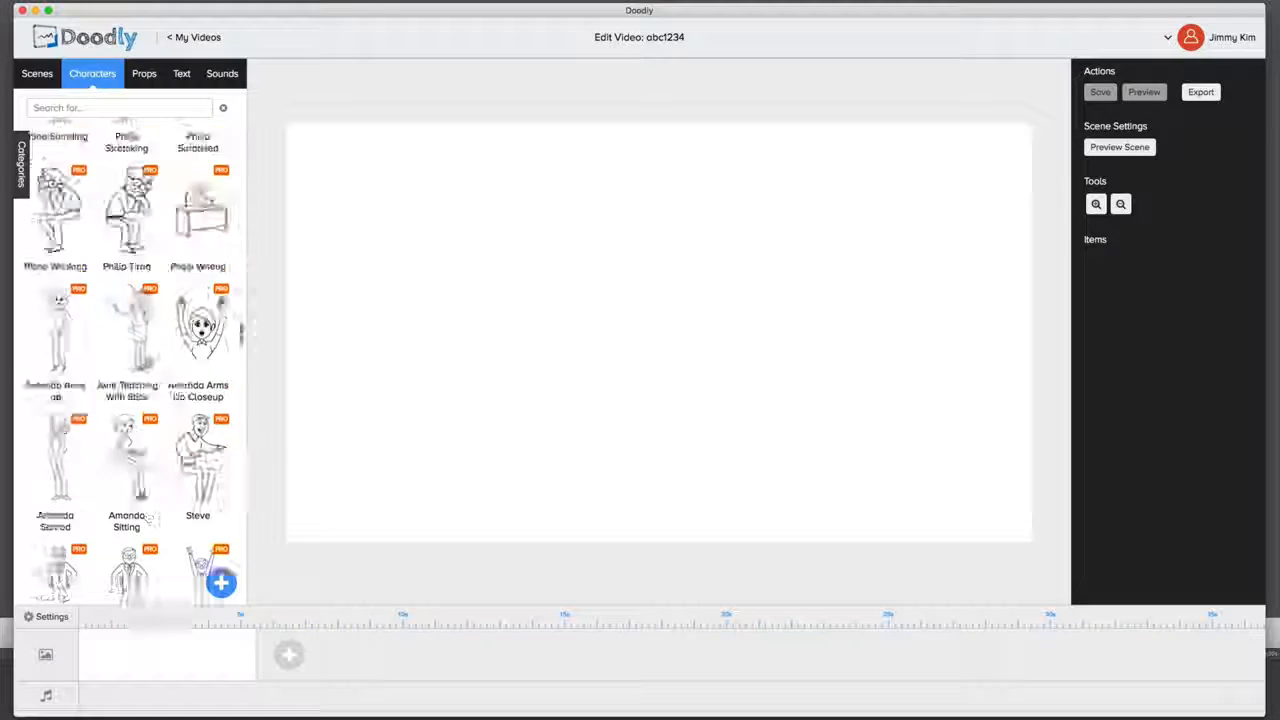
scroll(147, 362, "up", 5)
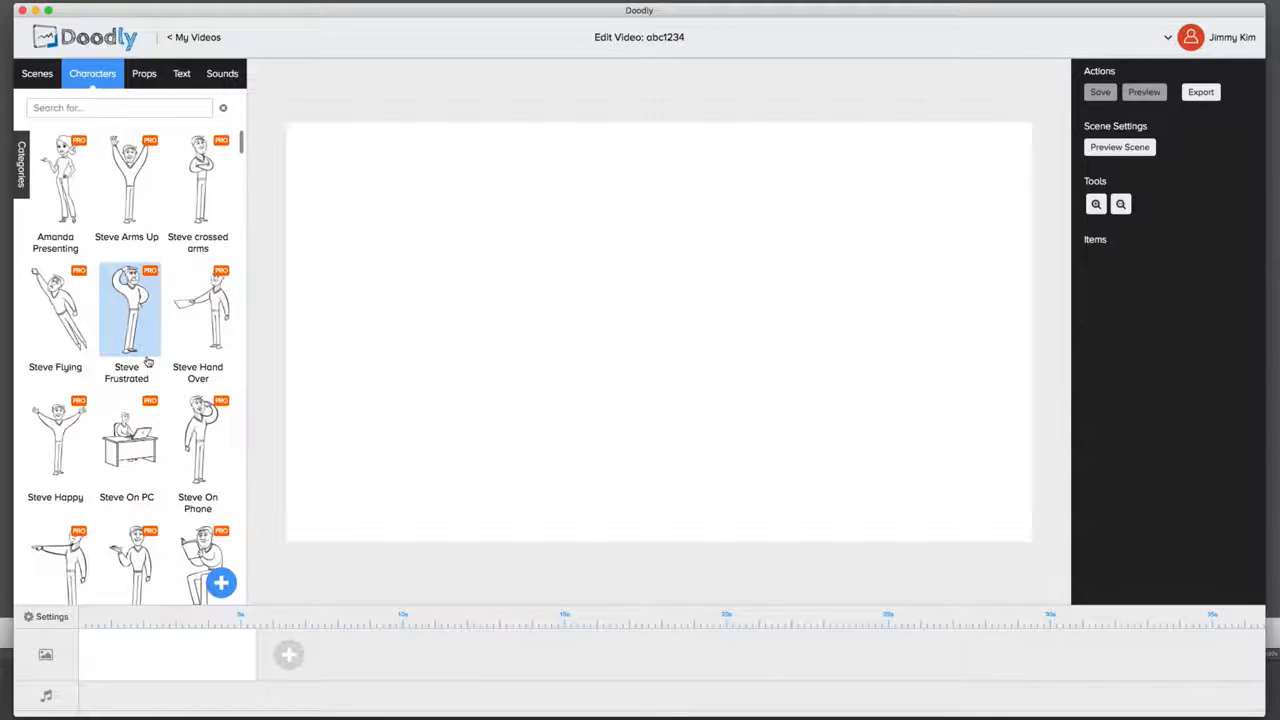
scroll(147, 362, "down", 3)
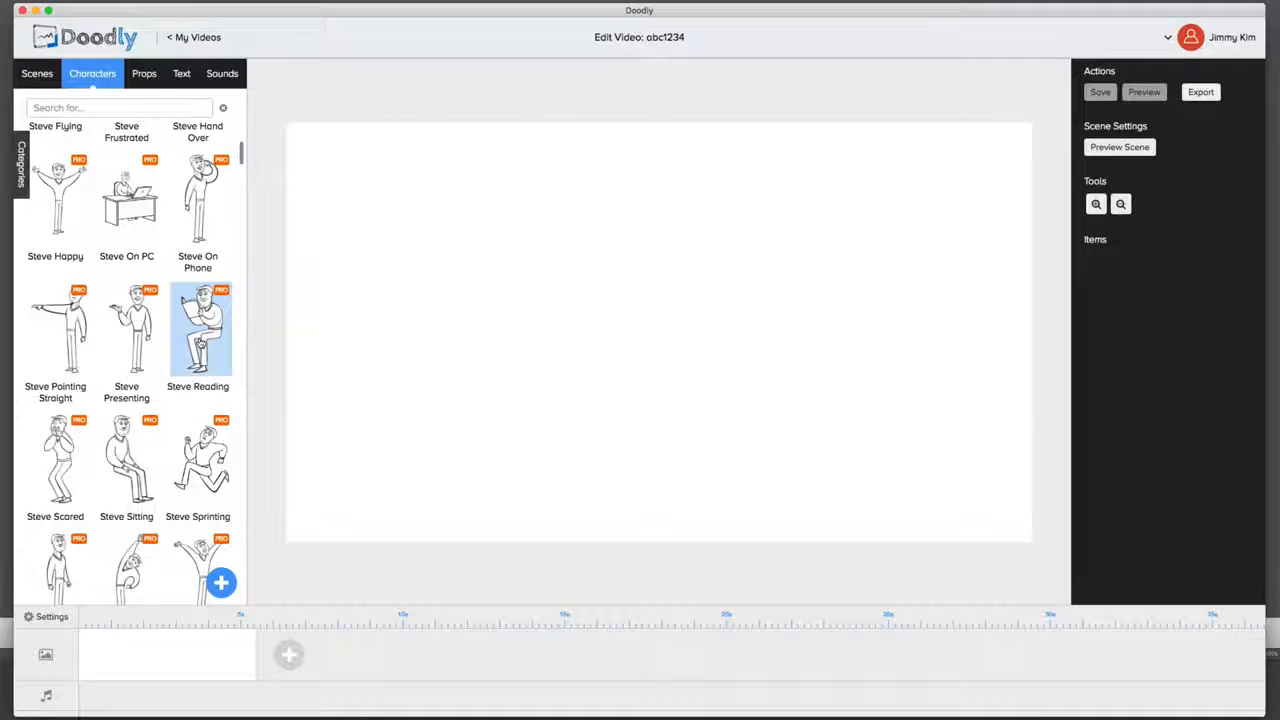
Step: Search the props for "chair" and add the four-legged wooden chair with the slatted back to the scene
left_click(141, 76)
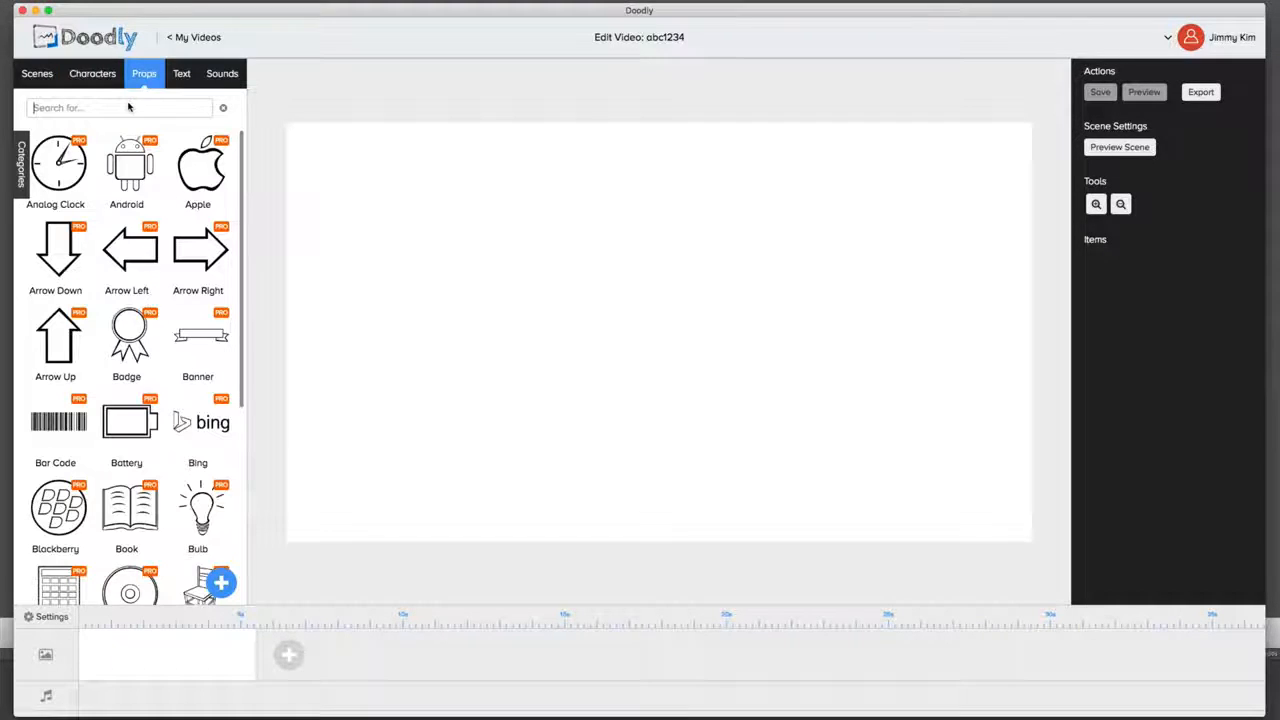
type("chair")
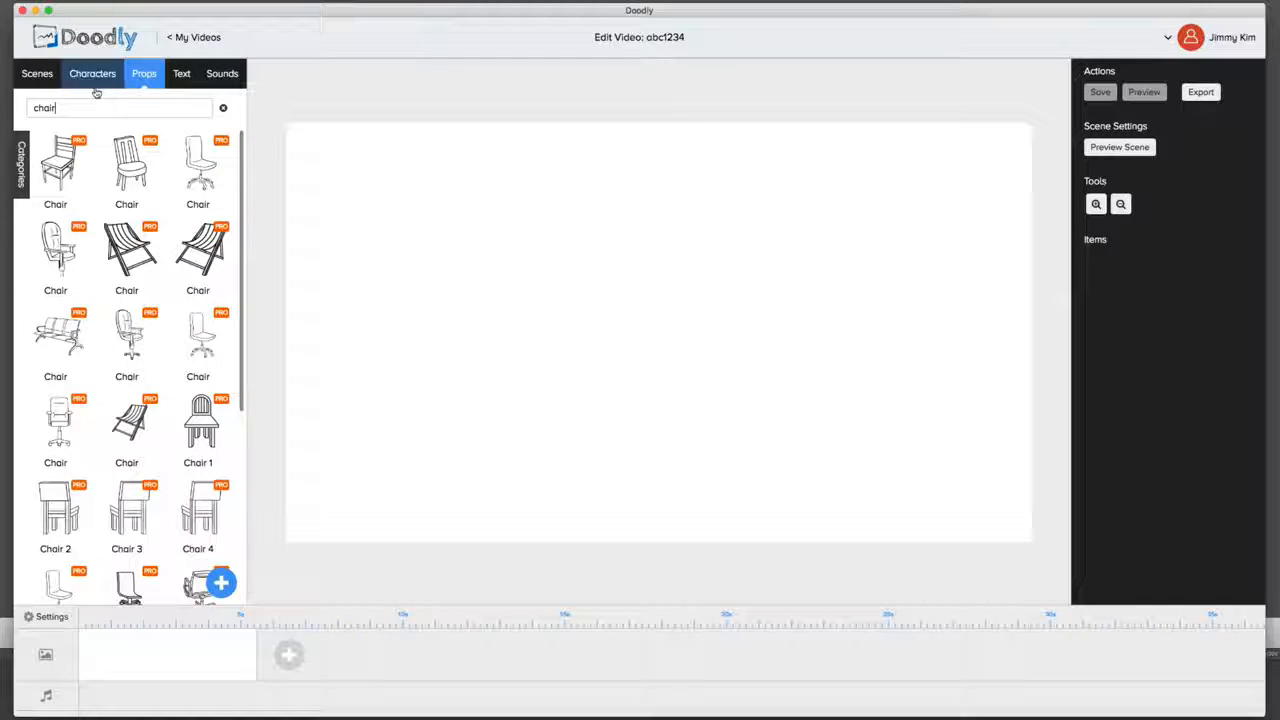
left_click(58, 165)
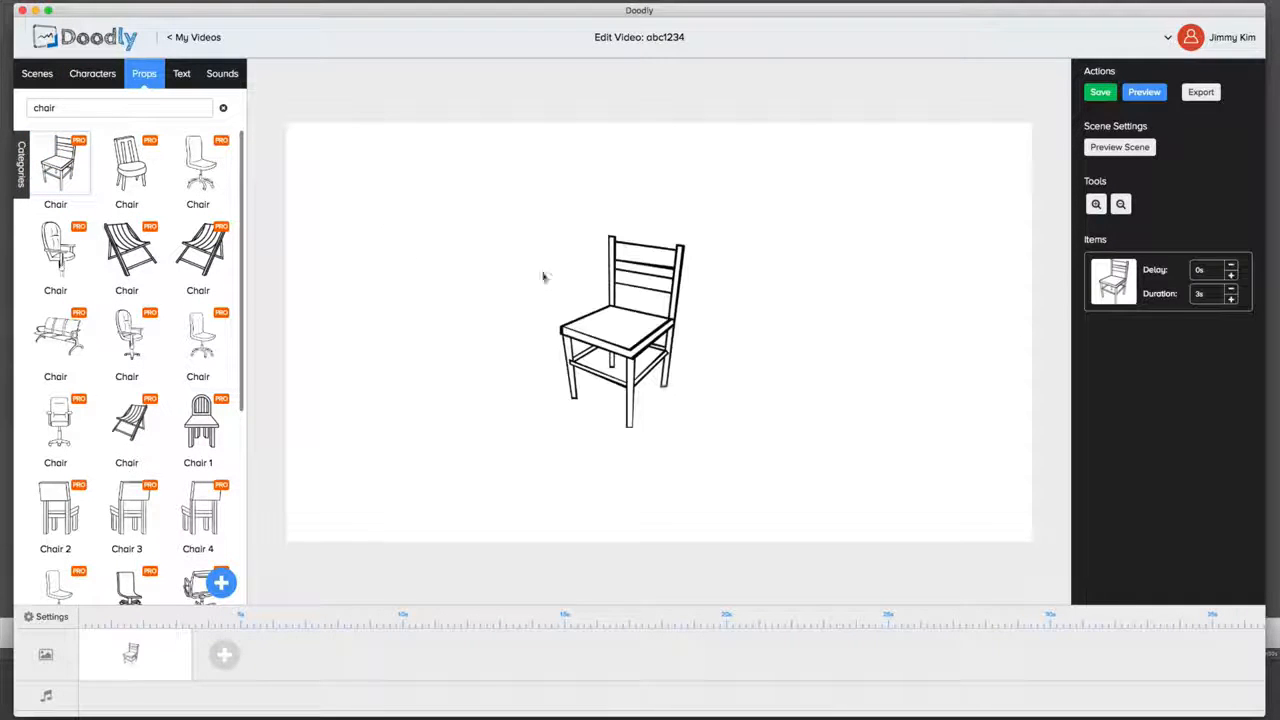
Step: Add the Steve Reading character to the scene, then move the chair to his lower right and enlarge it
left_click(92, 73)
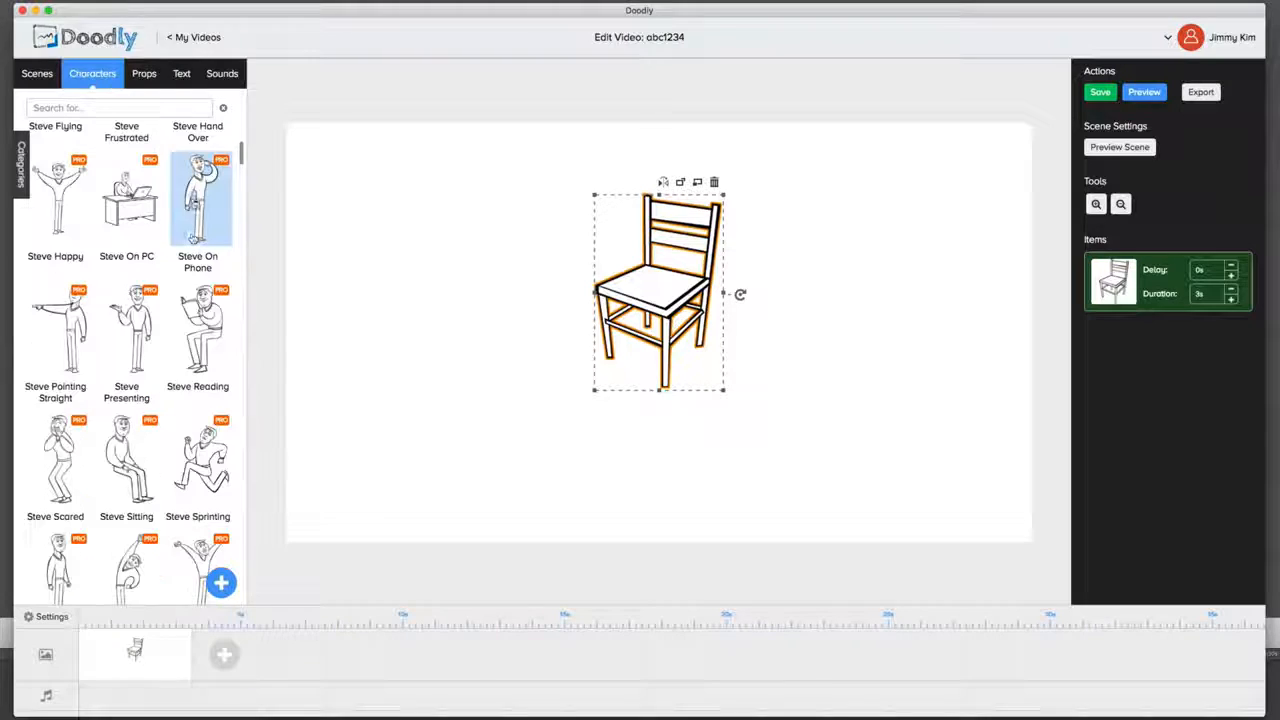
left_click(198, 330)
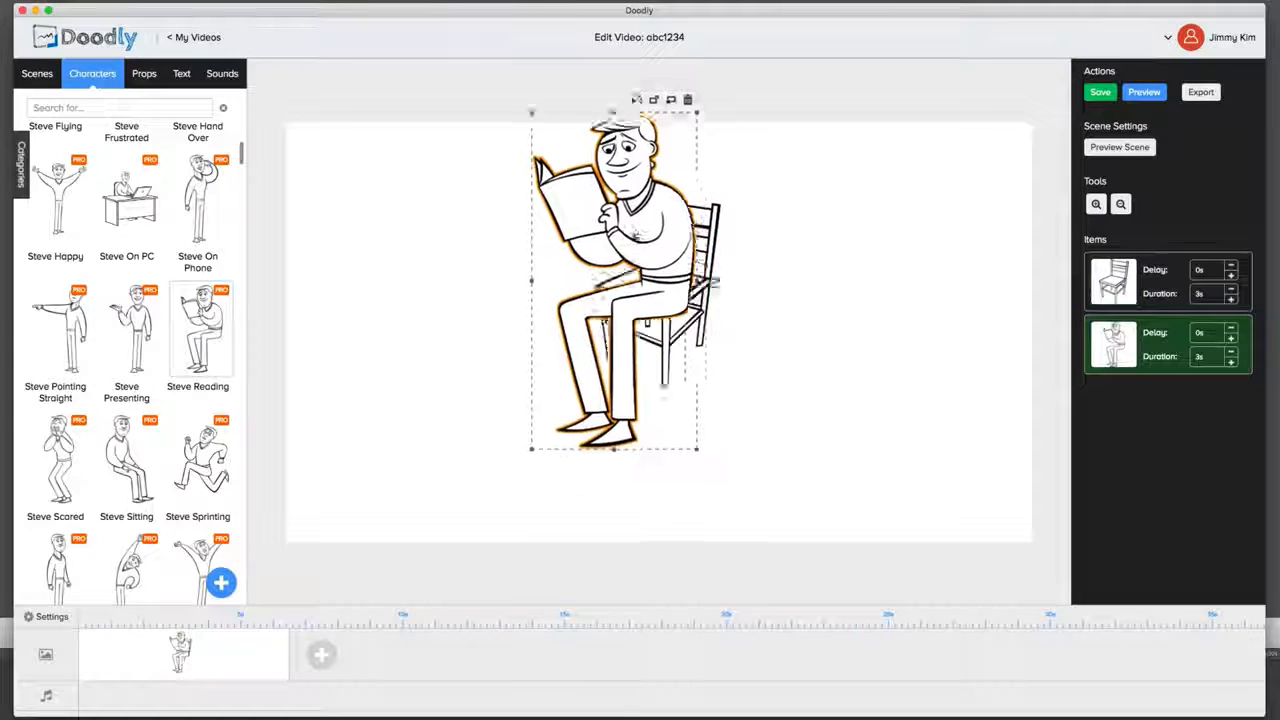
mouse_move(704, 338)
left_mouse_down()
mouse_move(733, 342)
mouse_move(797, 395)
left_mouse_up()
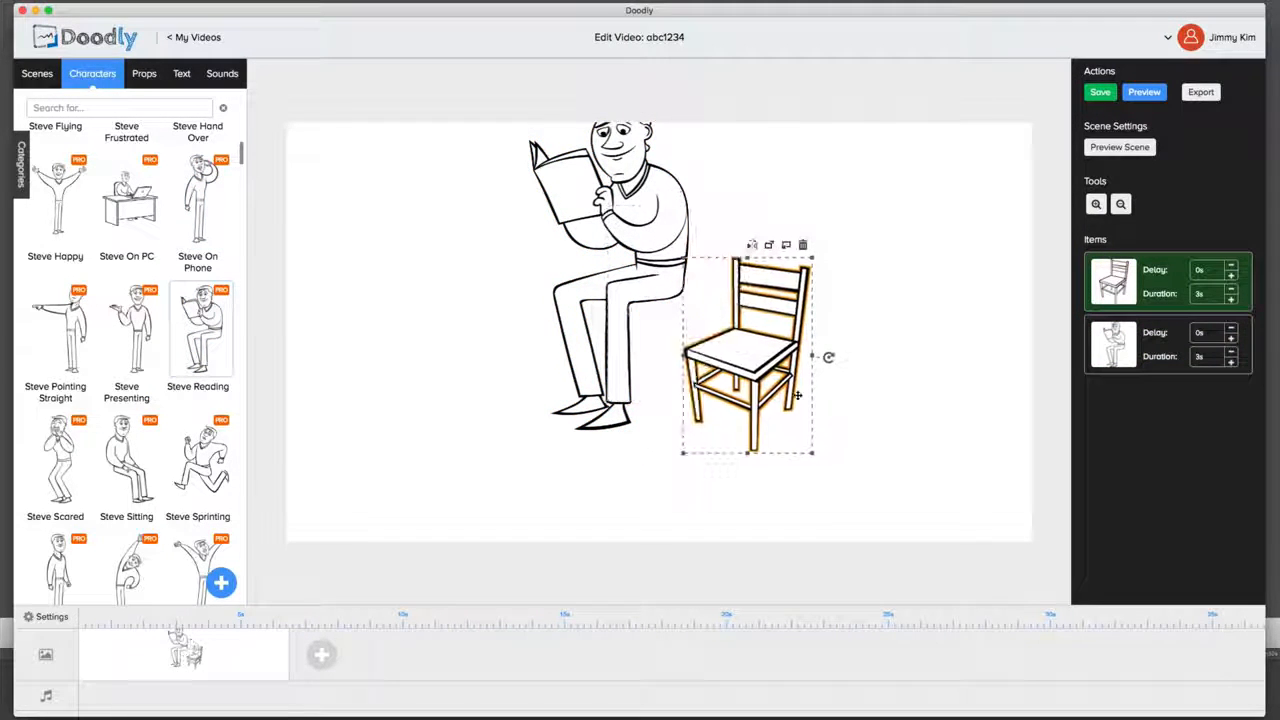
left_click_drag(812, 452, 860, 526)
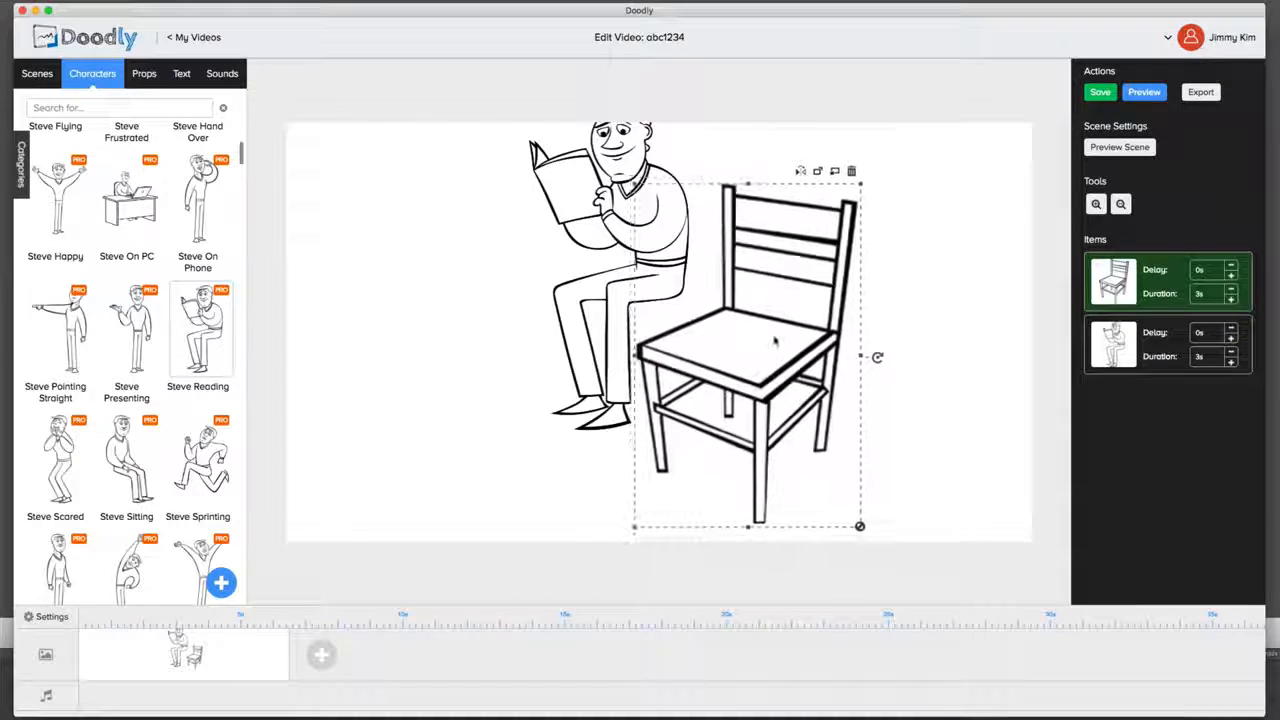
Step: Position the Steve Reading character over the chair's seat and scale him down
left_click_drag(645, 235, 757, 263)
left_click(660, 212)
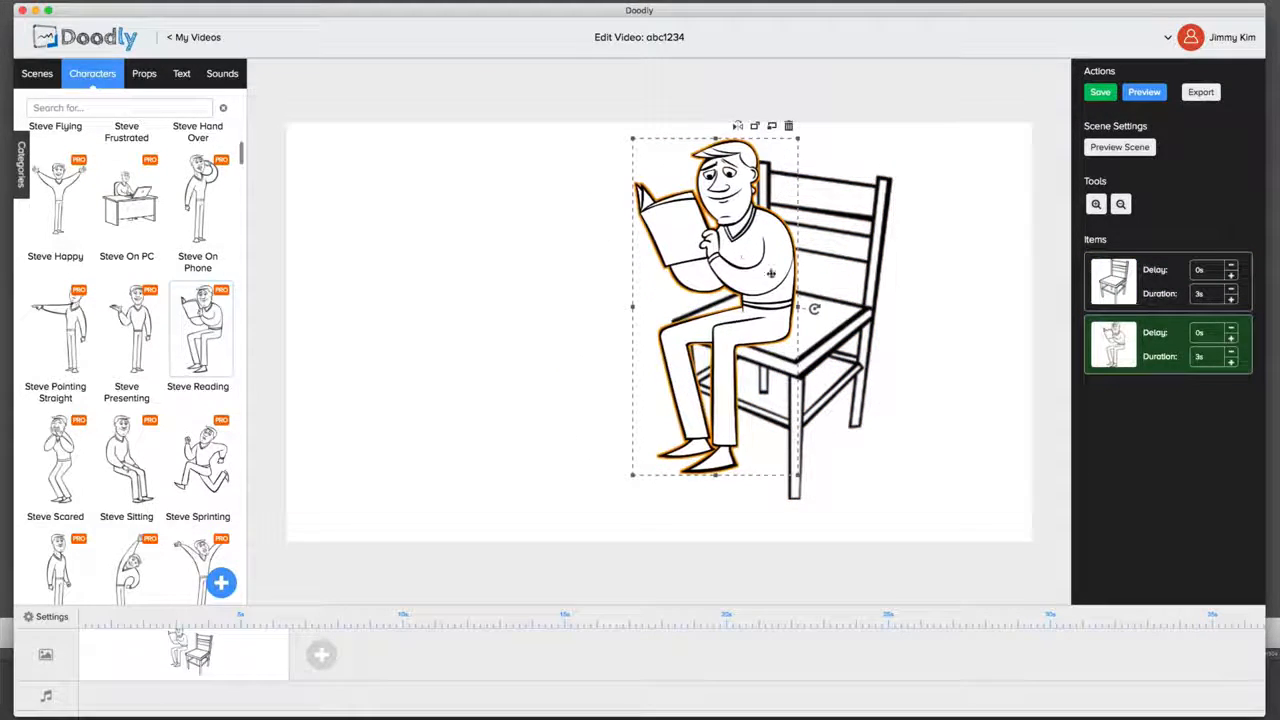
left_click_drag(819, 489, 803, 447)
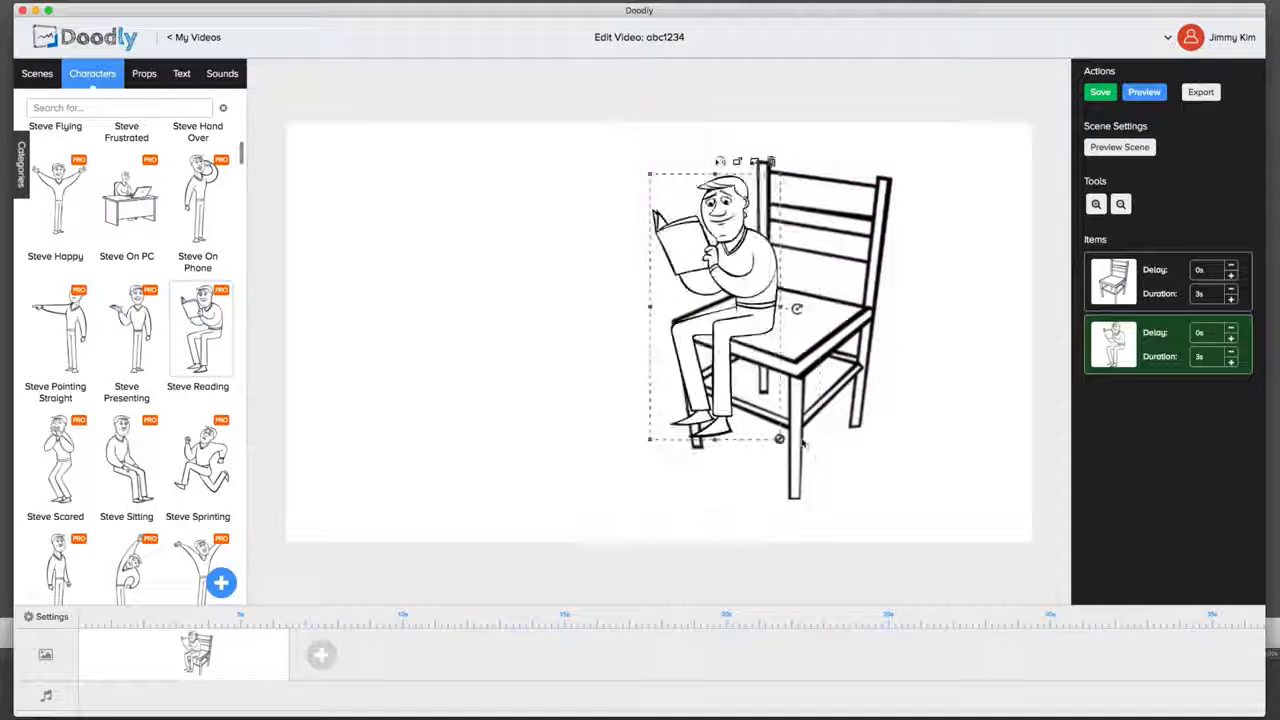
Step: Shrink the chair to suit the reading man's size and place it beneath him so he sits on it
left_click(885, 325)
left_click(912, 310)
left_click(885, 222)
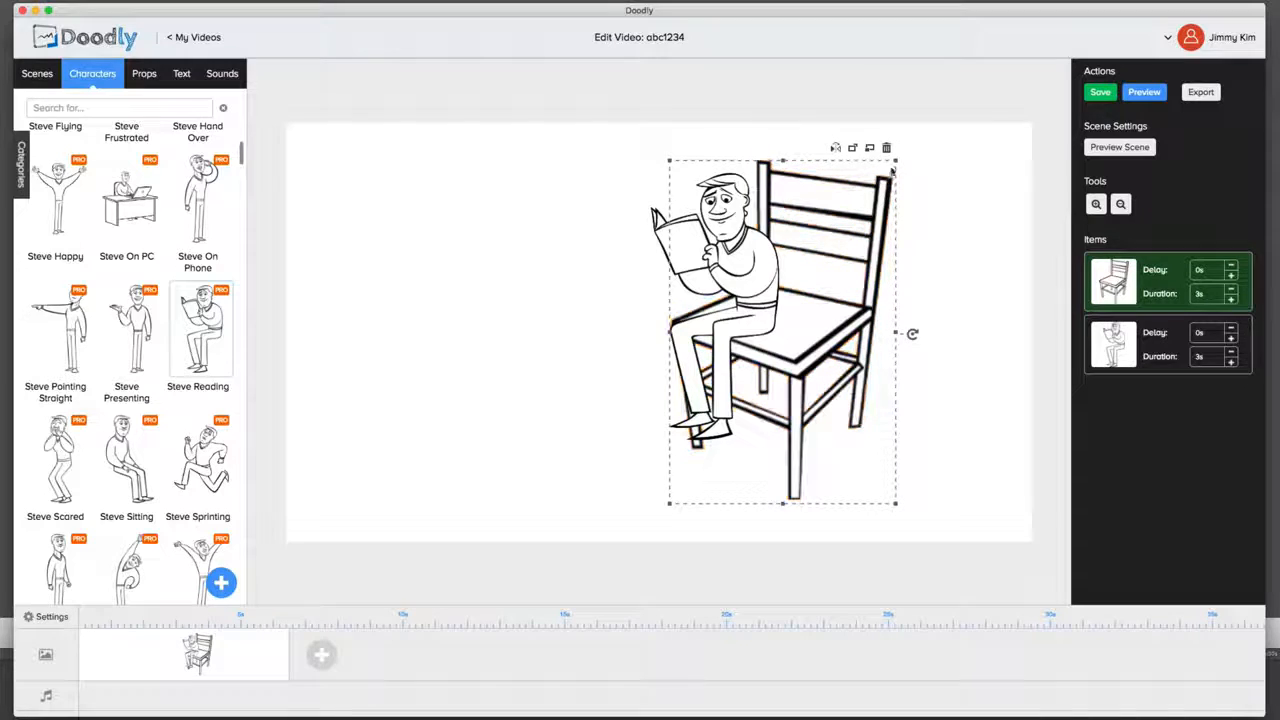
left_click_drag(895, 162, 848, 190)
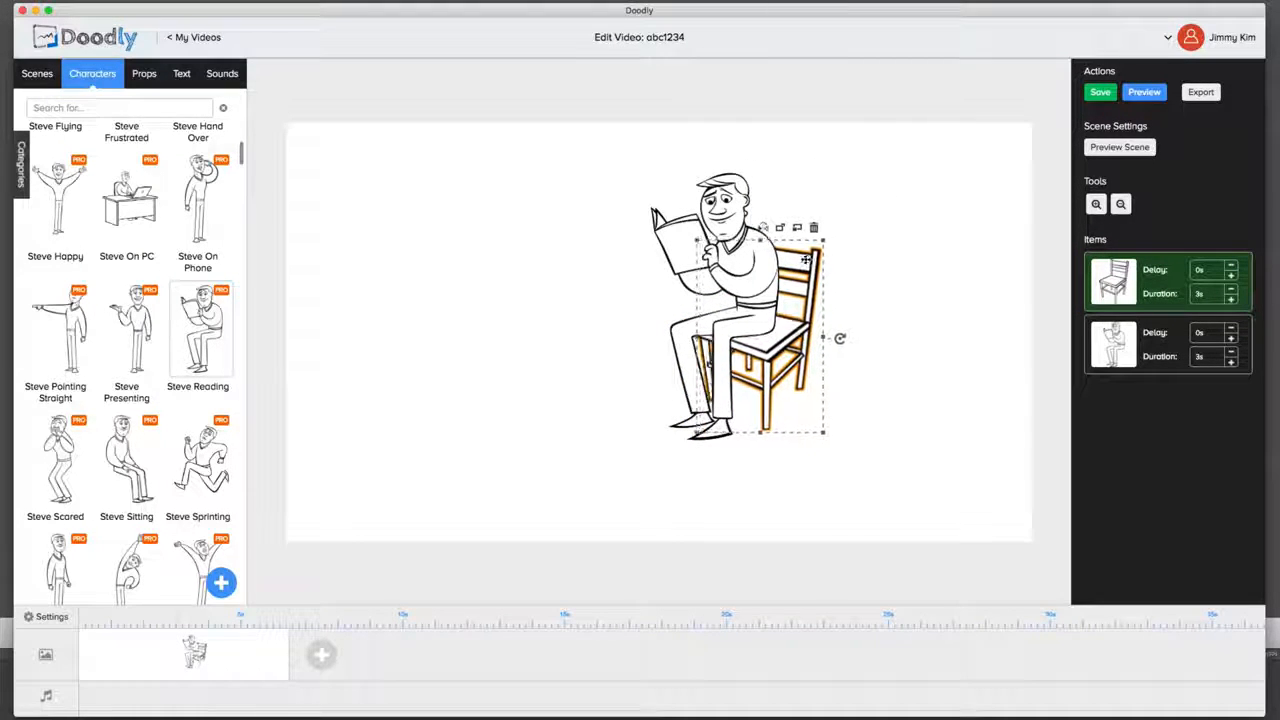
Step: Send the reading man behind the chair and bring him back in front of it
left_click(755, 175)
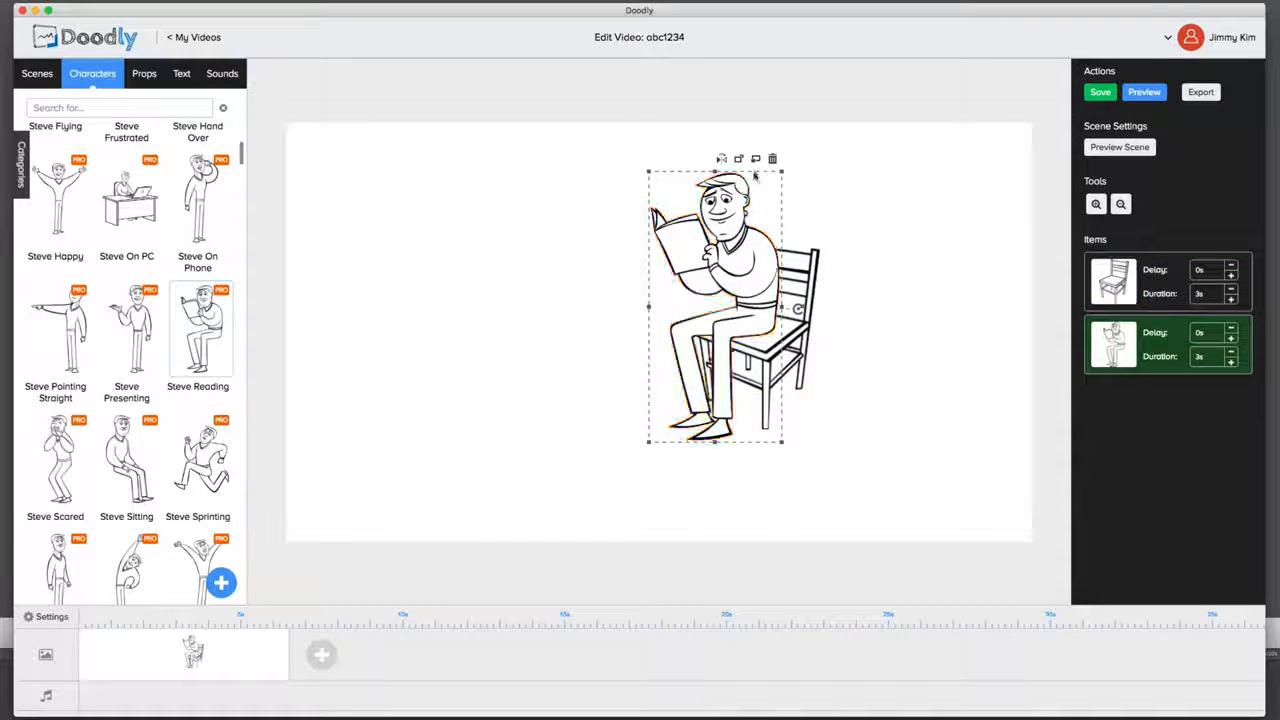
left_click(738, 159)
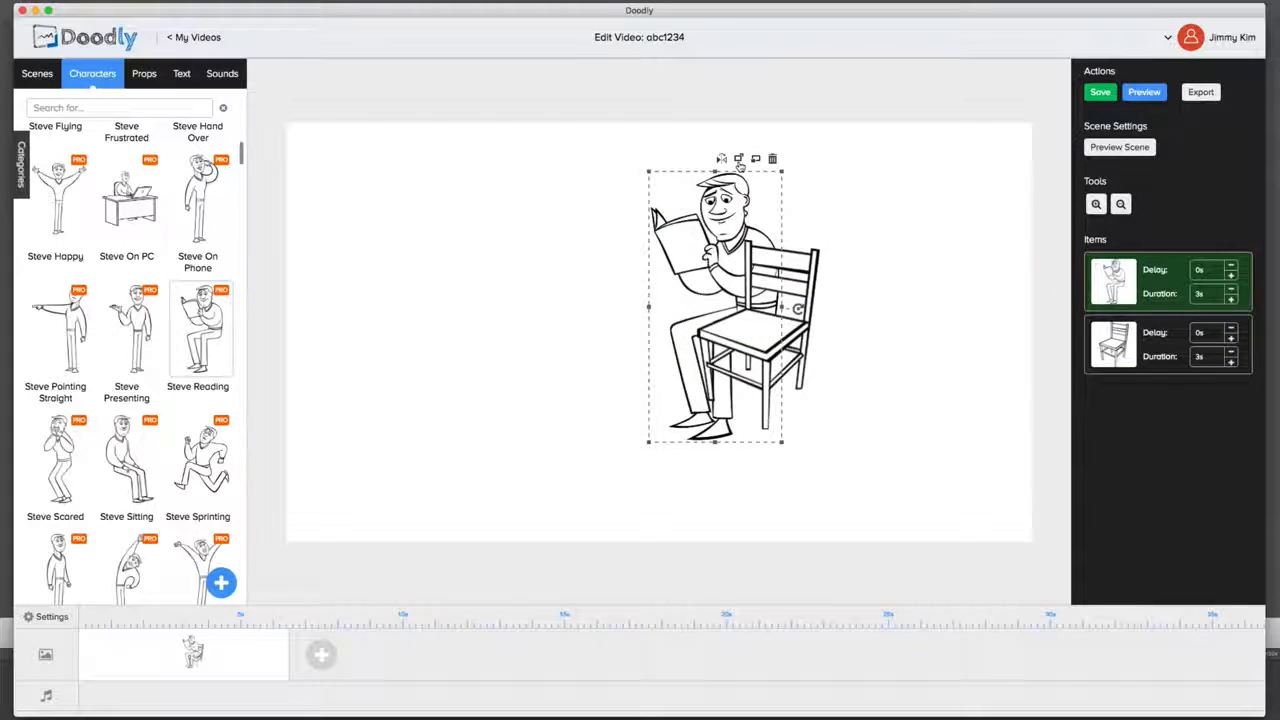
left_click(738, 160)
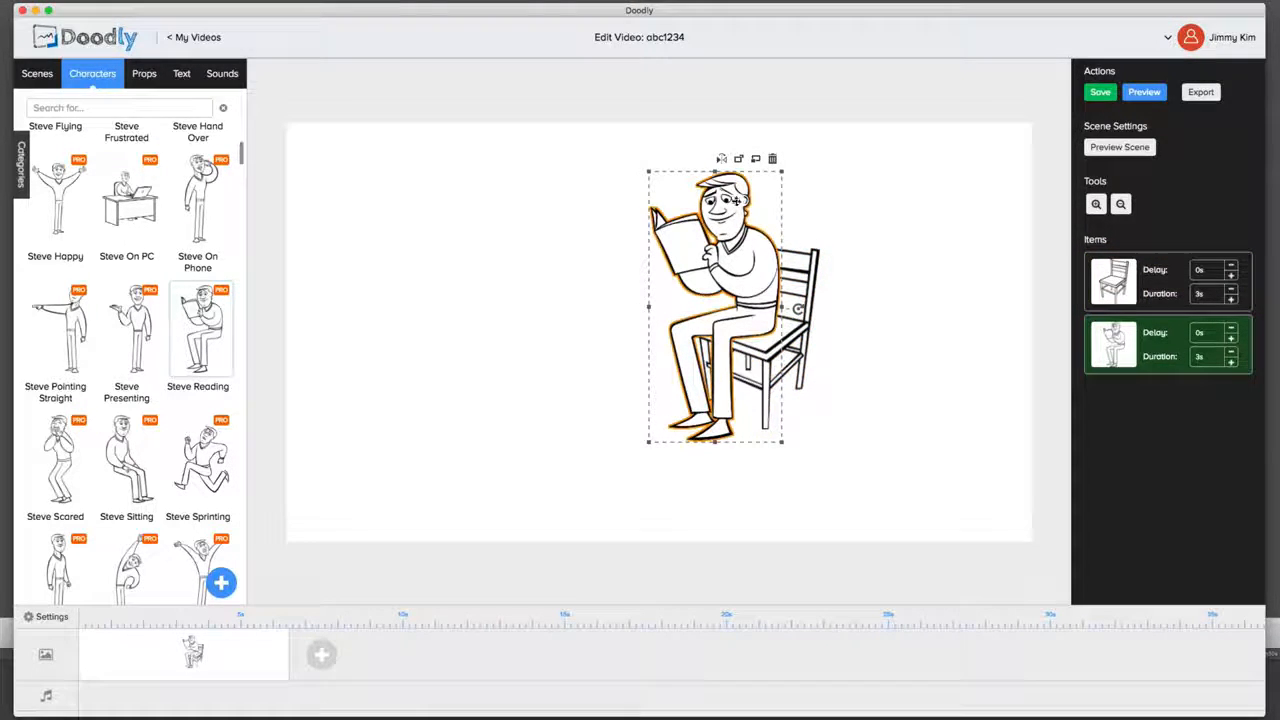
Step: Try out flipping and slightly rotating the reading man, return him to his original orientation and deselect him
left_click(722, 160)
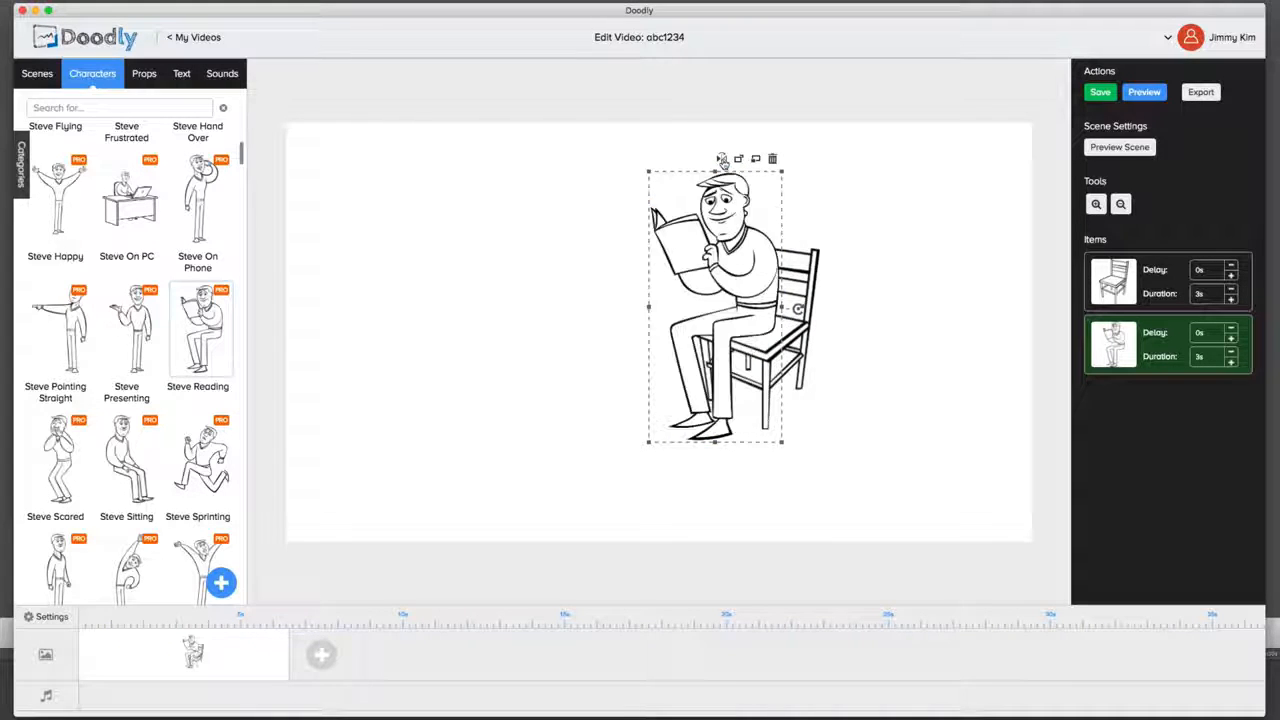
mouse_move(797, 312)
left_mouse_down()
mouse_move(792, 336)
mouse_move(668, 375)
mouse_move(633, 288)
mouse_move(695, 226)
mouse_move(770, 245)
mouse_move(796, 292)
mouse_move(772, 310)
left_mouse_up()
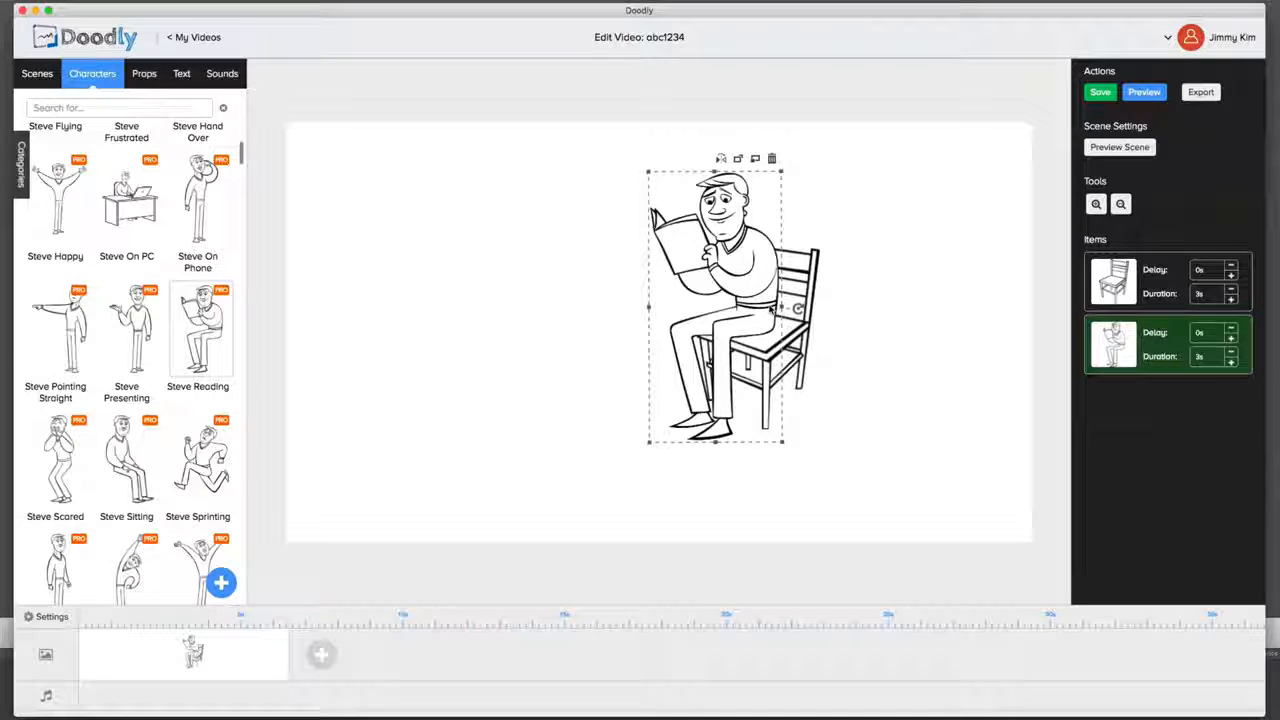
left_click_drag(798, 311, 798, 314)
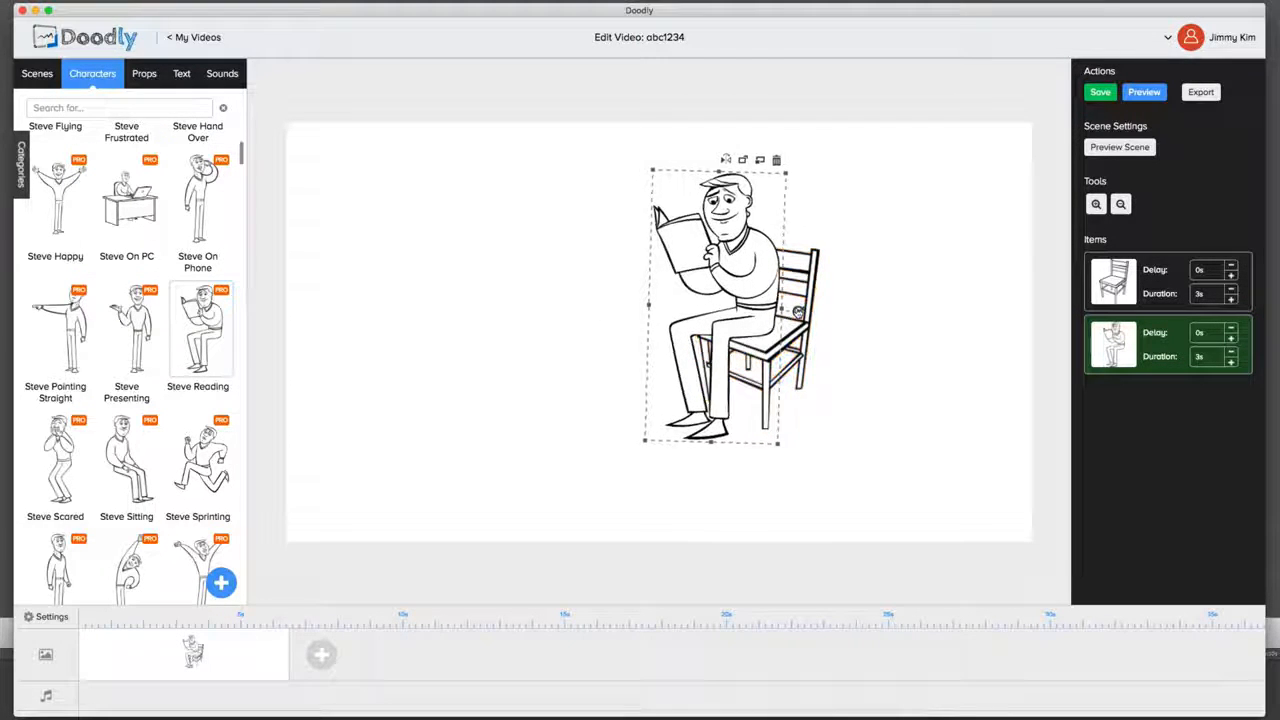
left_click(562, 276)
Step: Search the props for "table" and add the front-facing table with the wide trapezoid top to the scene
left_click(144, 73)
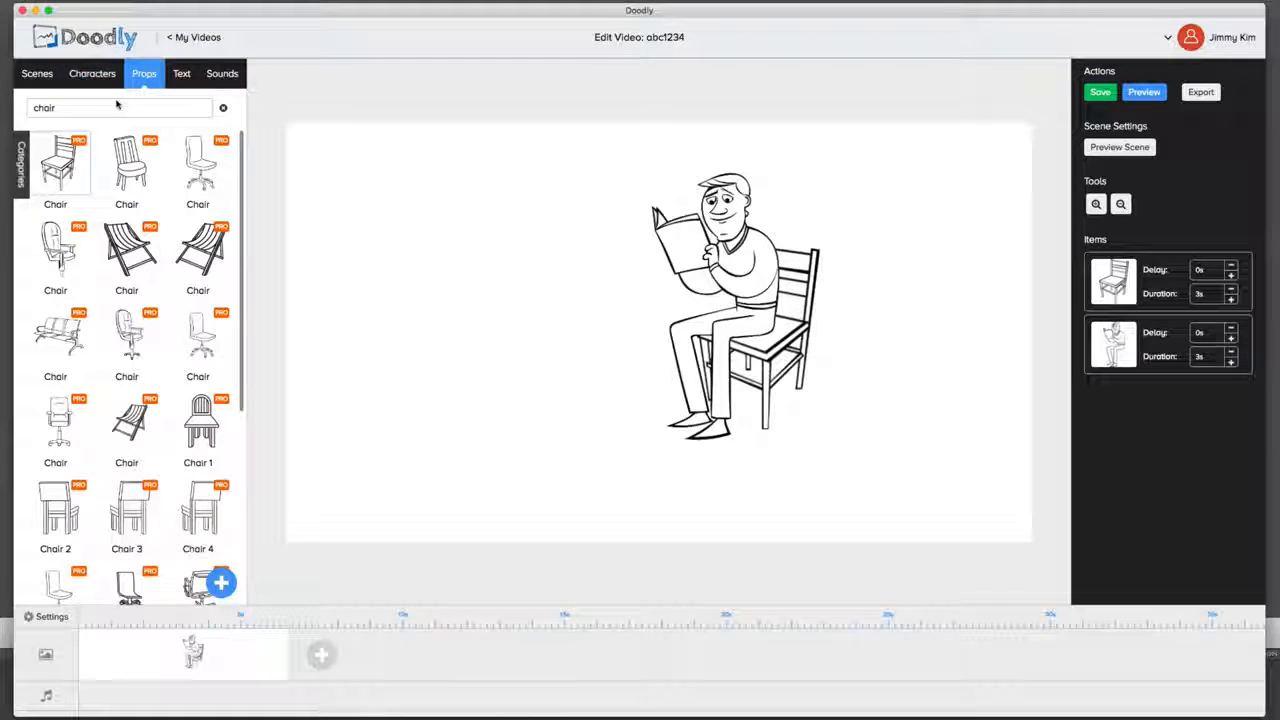
type("table")
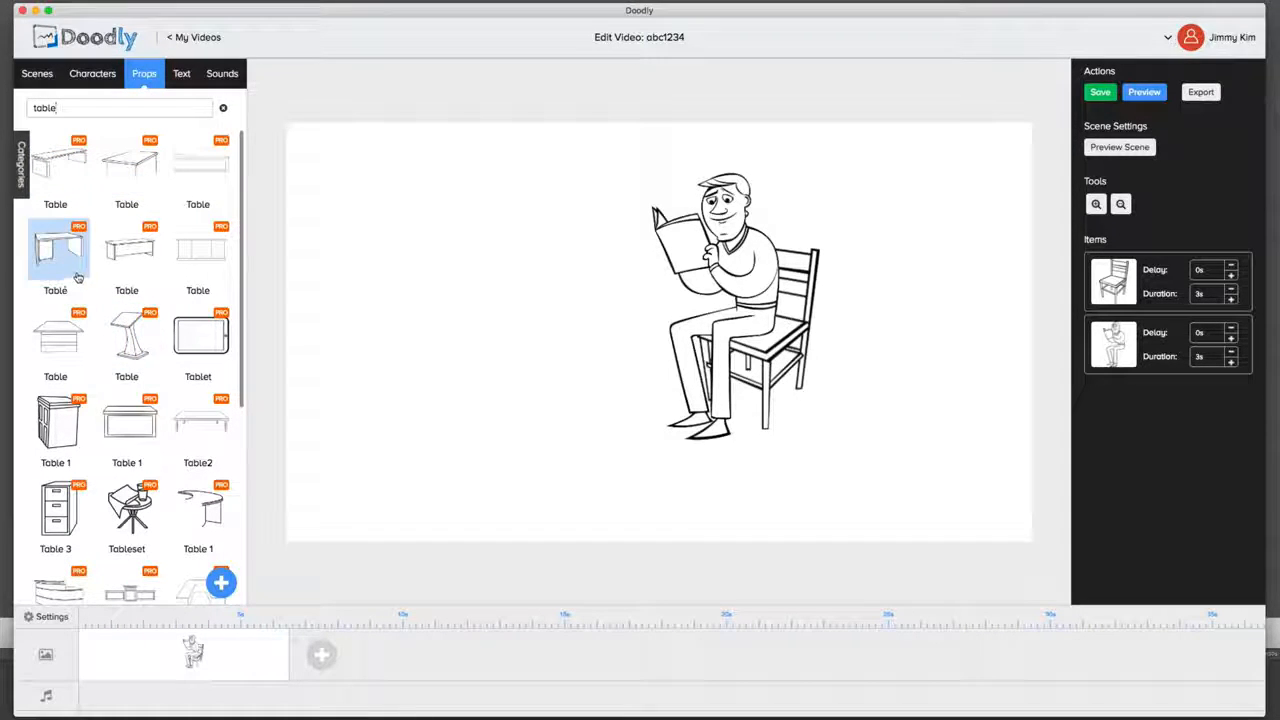
left_click(58, 336)
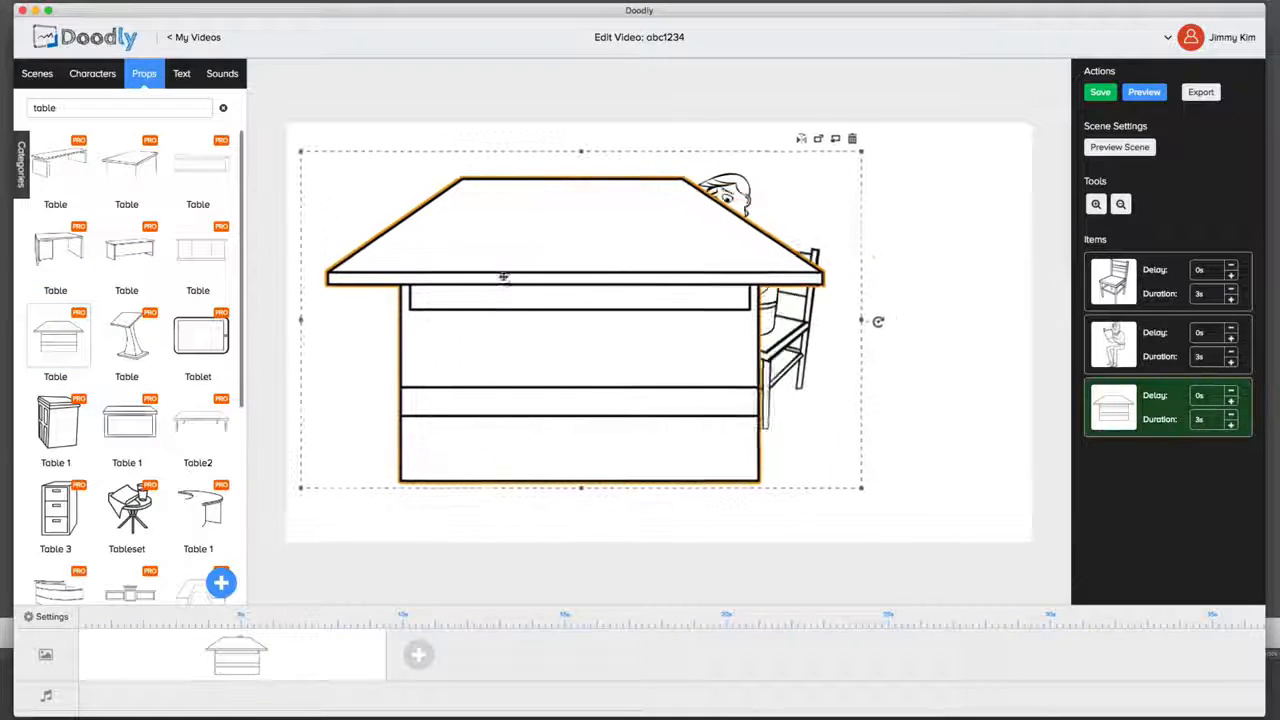
Step: Scale the table down to fit the seated man and place it directly in front of him
left_click_drag(860, 155, 698, 282)
left_click_drag(622, 318, 627, 308)
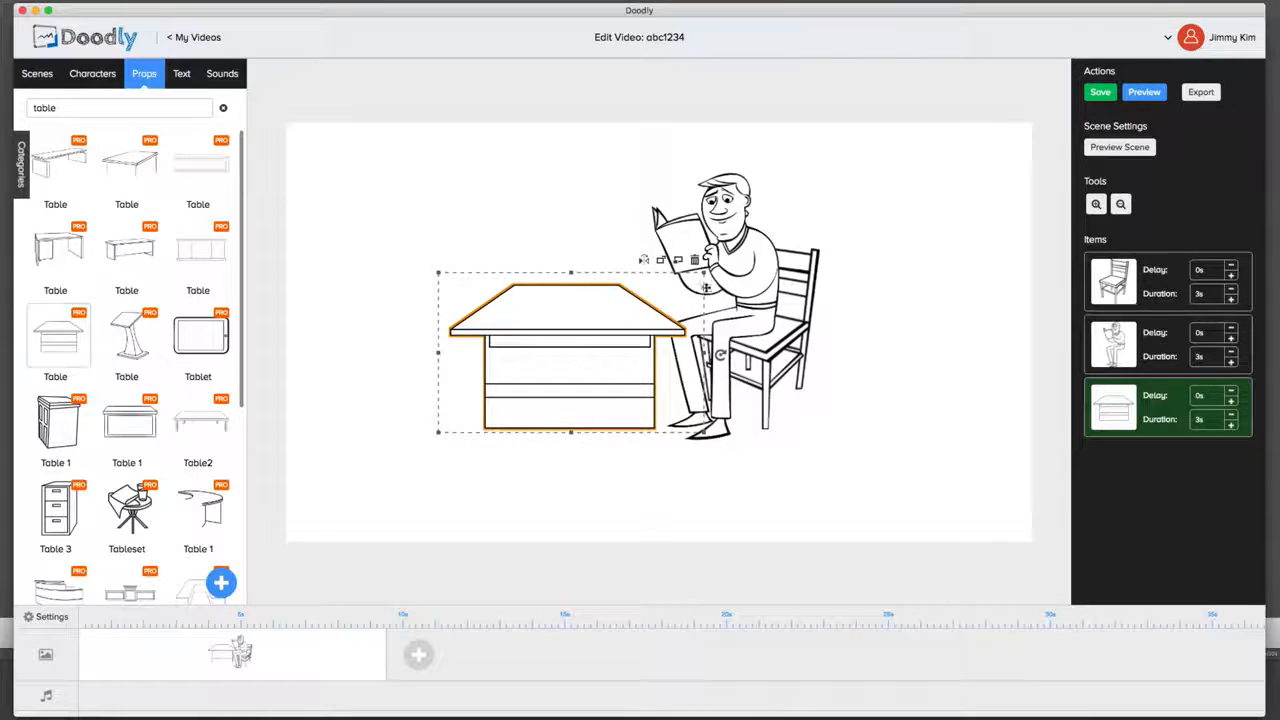
left_click_drag(704, 272, 749, 245)
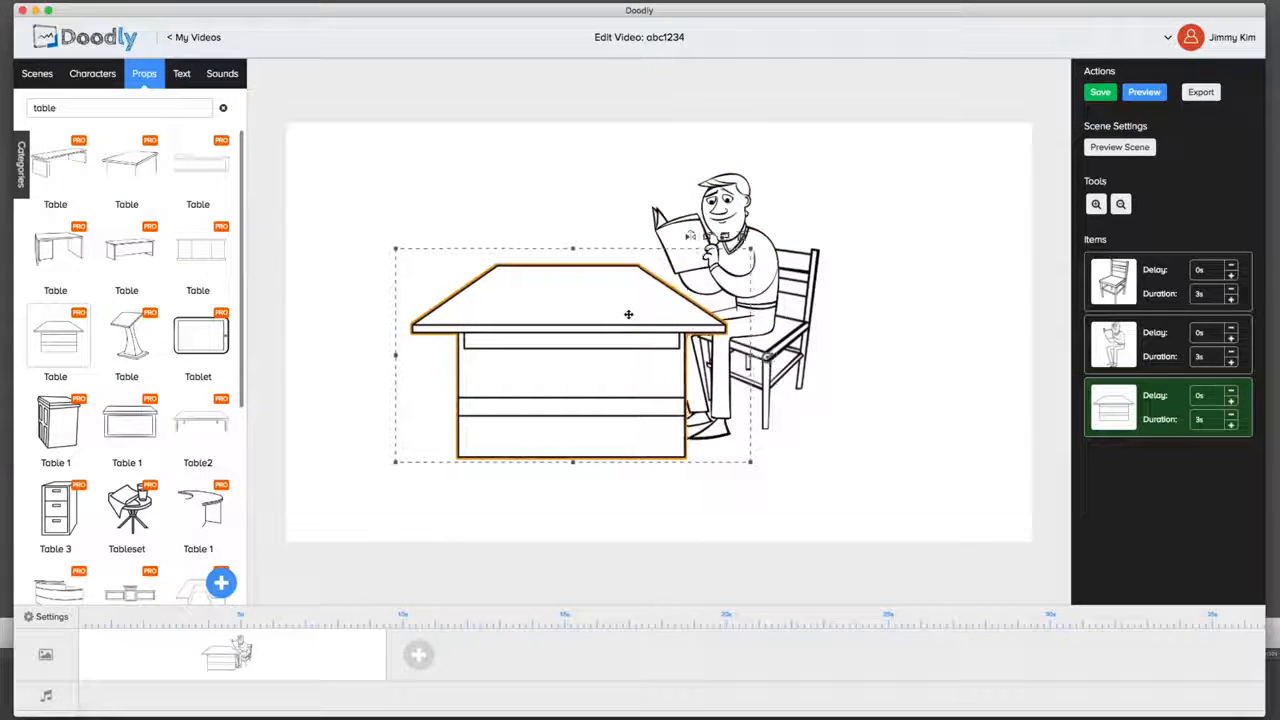
left_click(275, 175)
Step: Search the props for "watch" and "clock", and add the round double-rimmed wall clock without numerals to the scene
type("watch")
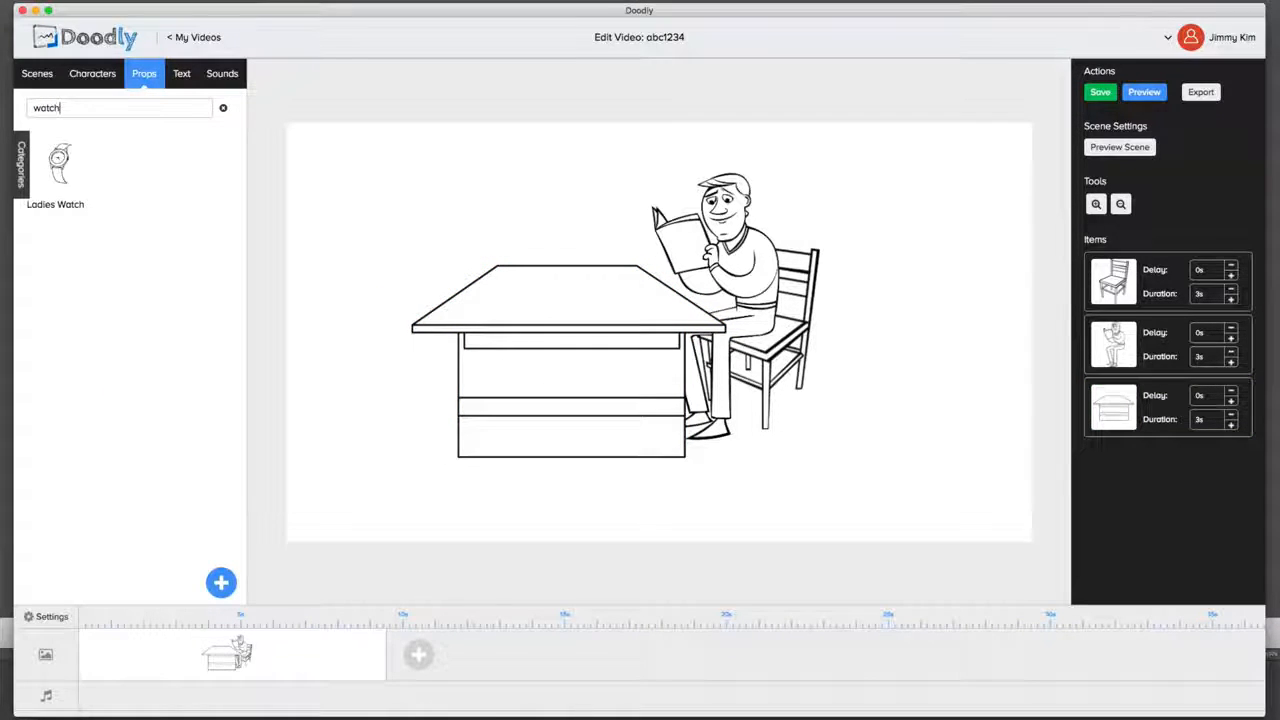
type("cl")
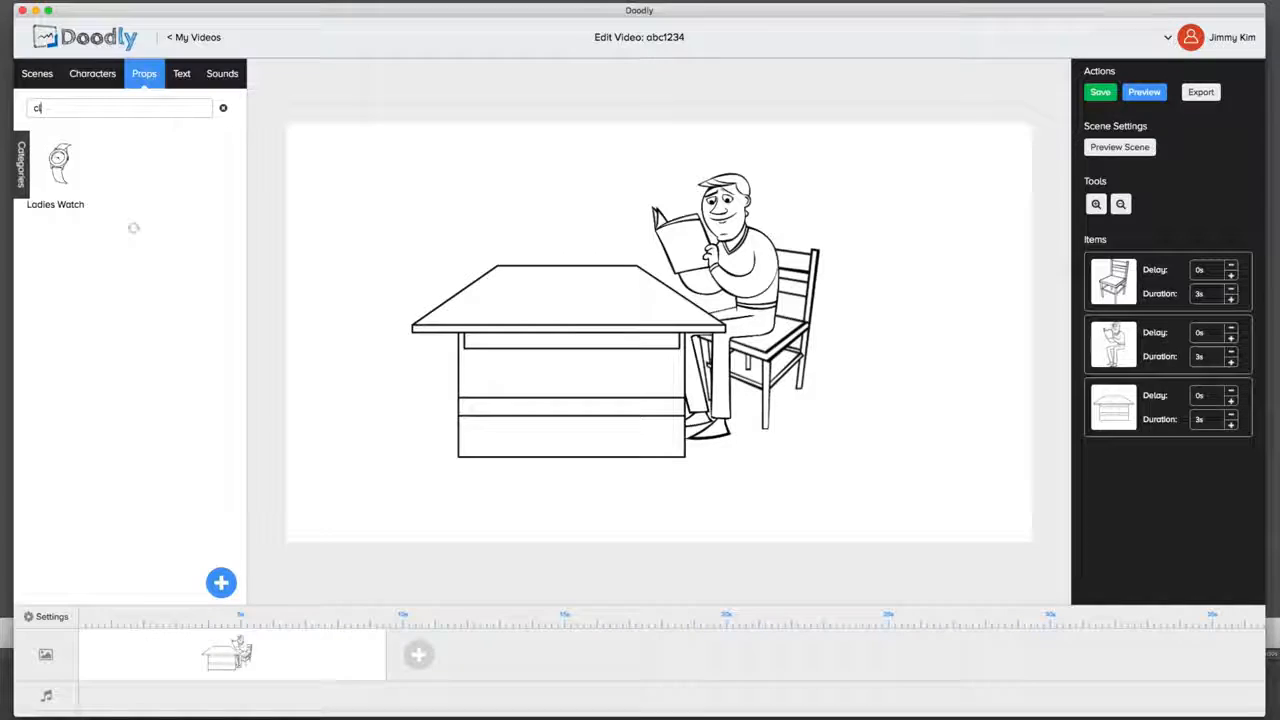
type("ock")
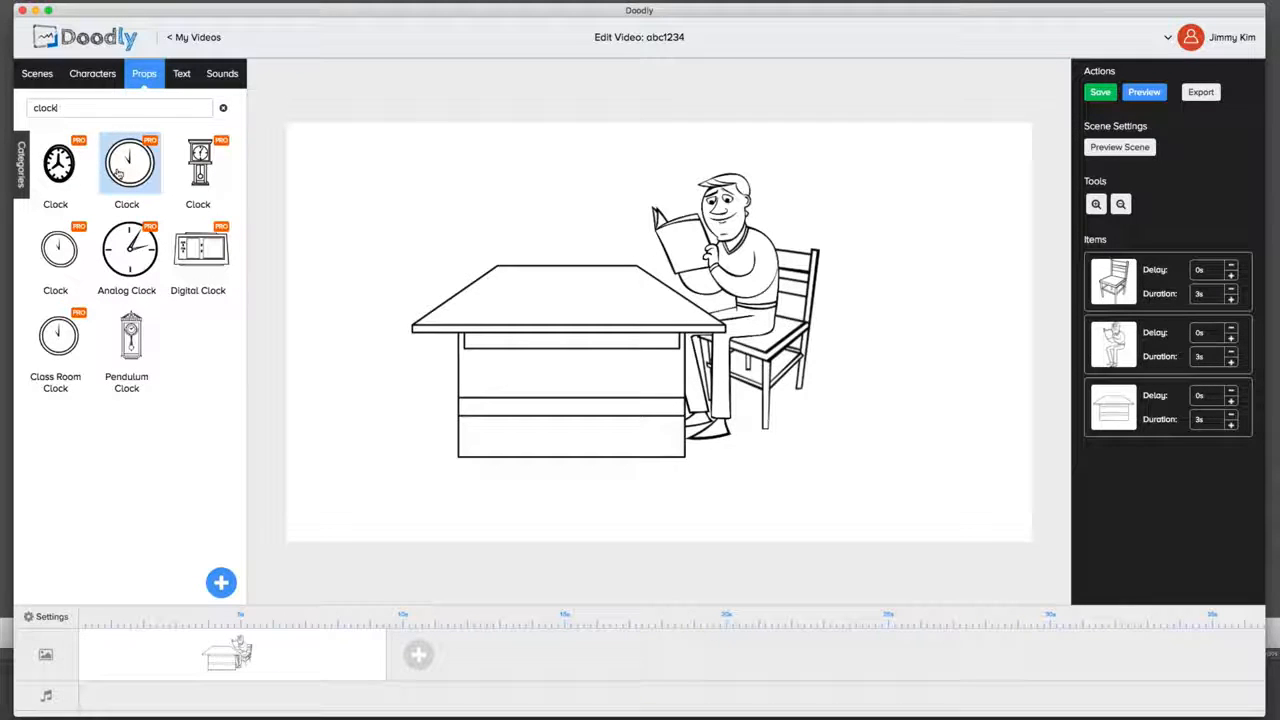
left_click(126, 185)
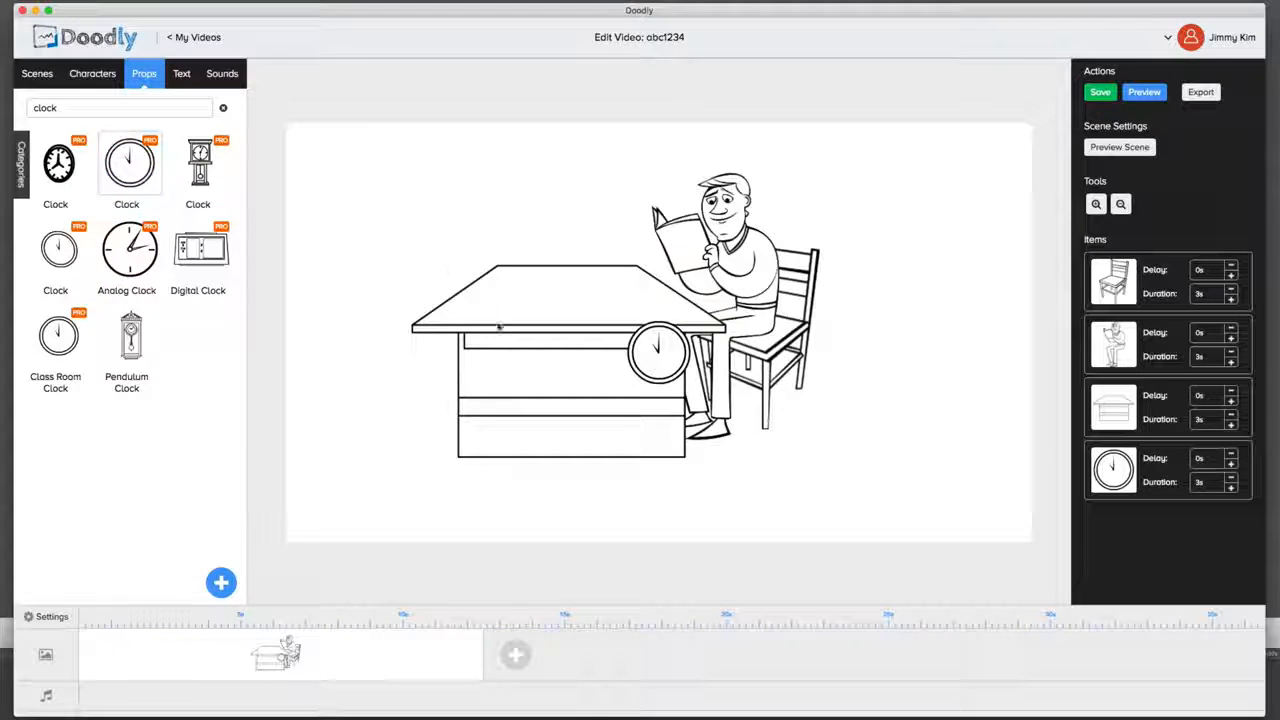
Step: Place the clock in the scene's upper-left corner, enlarge it slightly and deselect it
left_click_drag(657, 350, 374, 177)
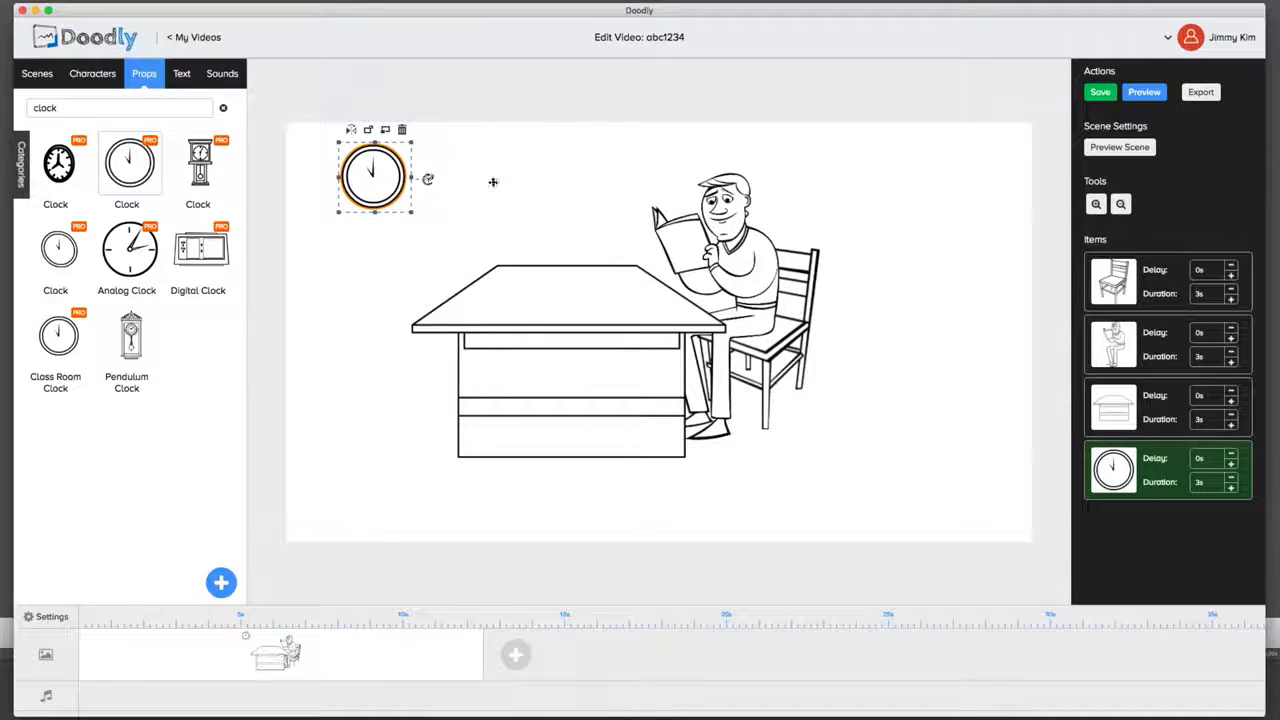
left_click(493, 184)
left_click(400, 190)
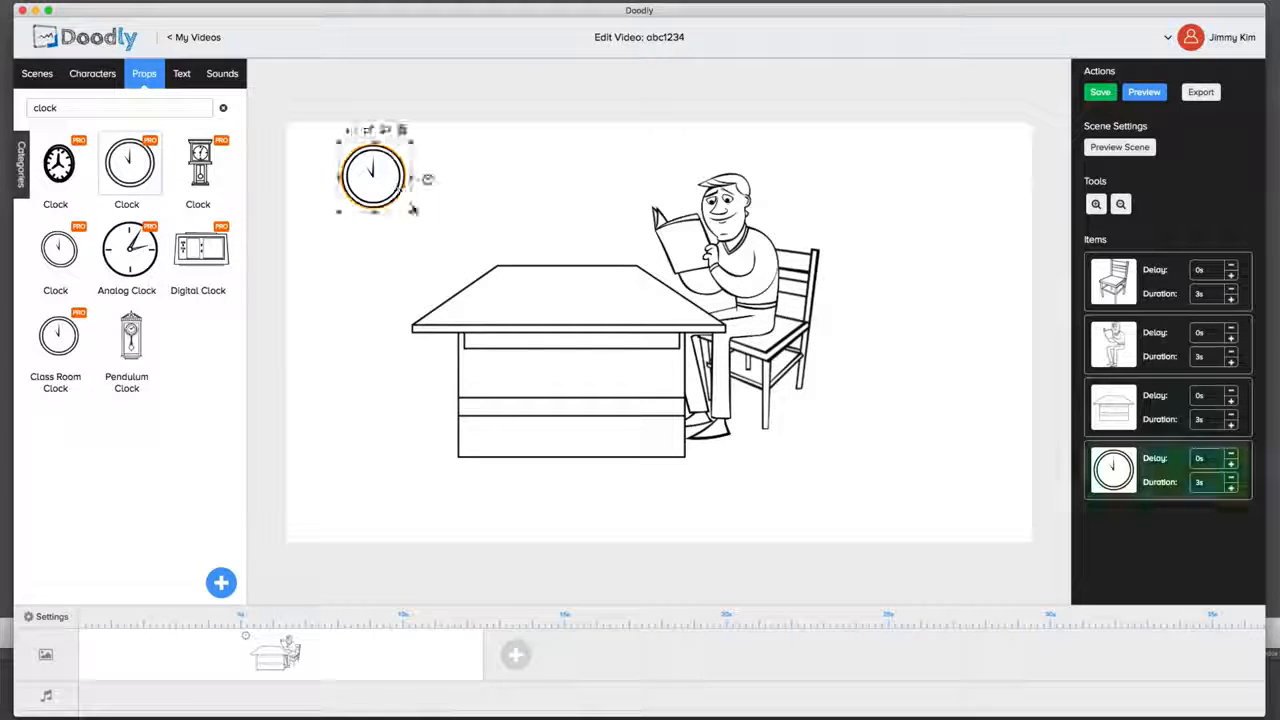
mouse_move(410, 213)
left_mouse_down()
mouse_move(571, 366)
mouse_move(424, 224)
left_mouse_up()
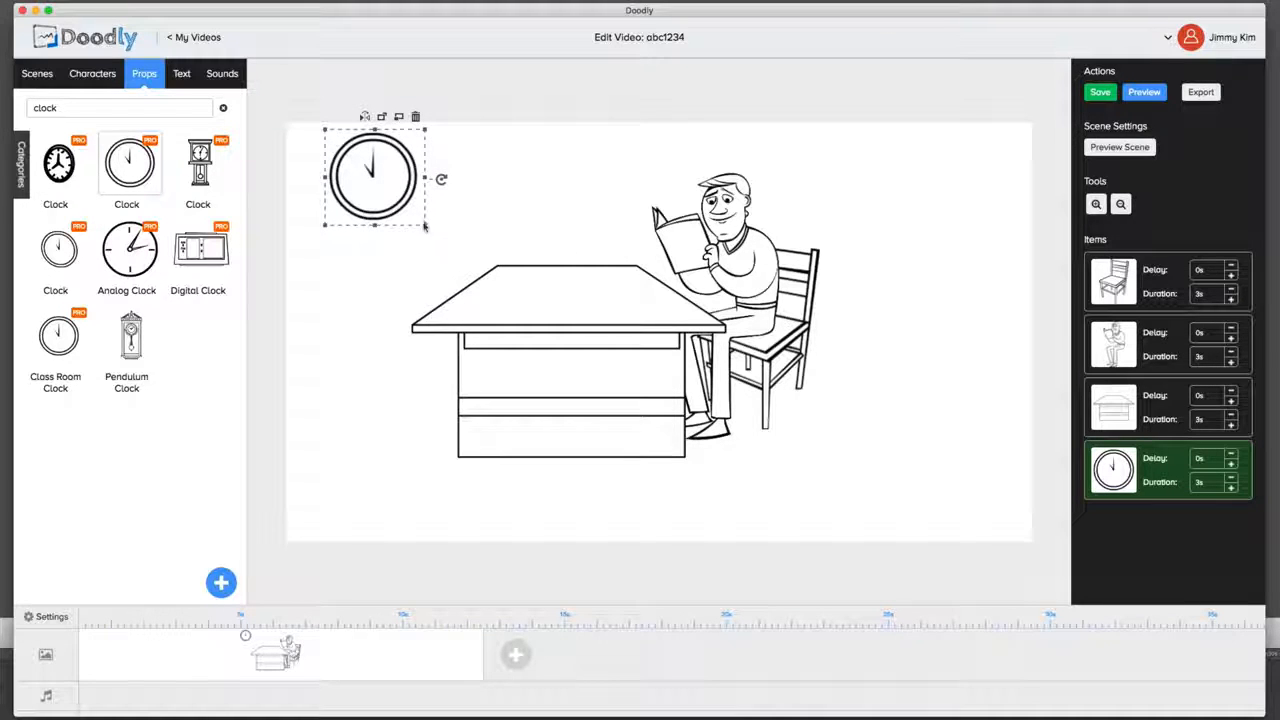
left_click(651, 172)
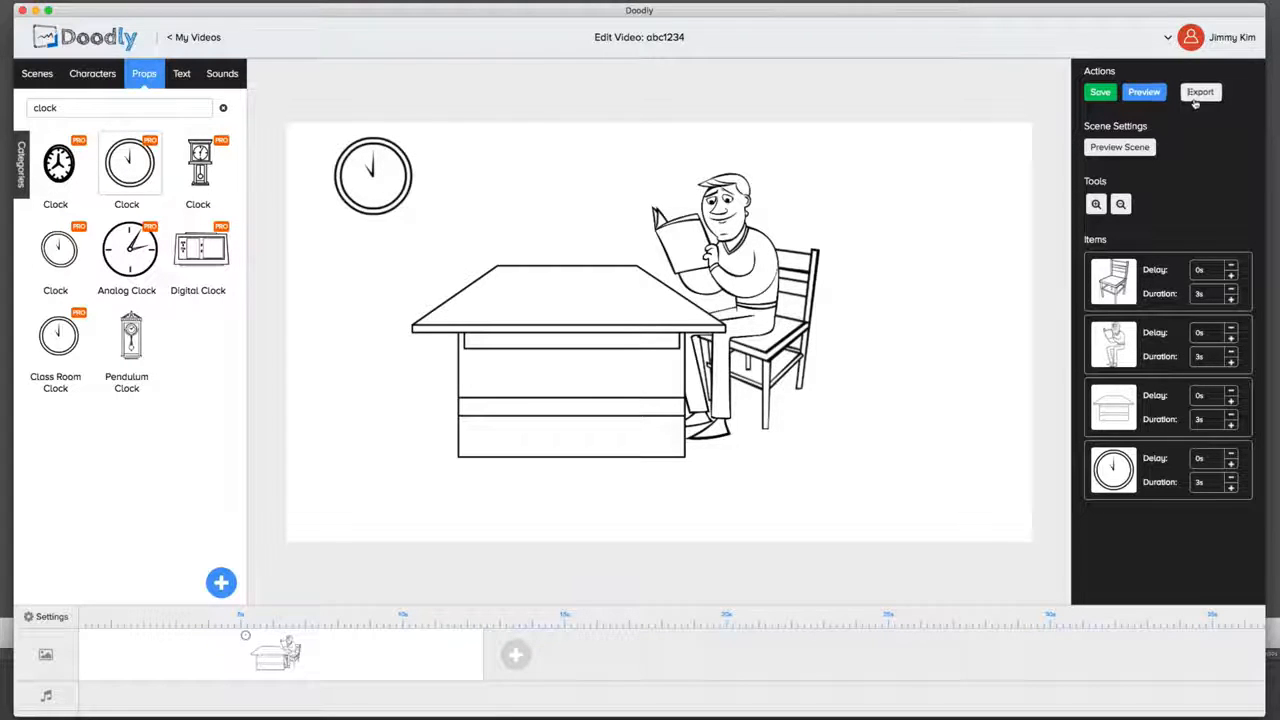
Step: Preview the drawing animation of the reading scene through to the clock and close the preview
left_click(1140, 94)
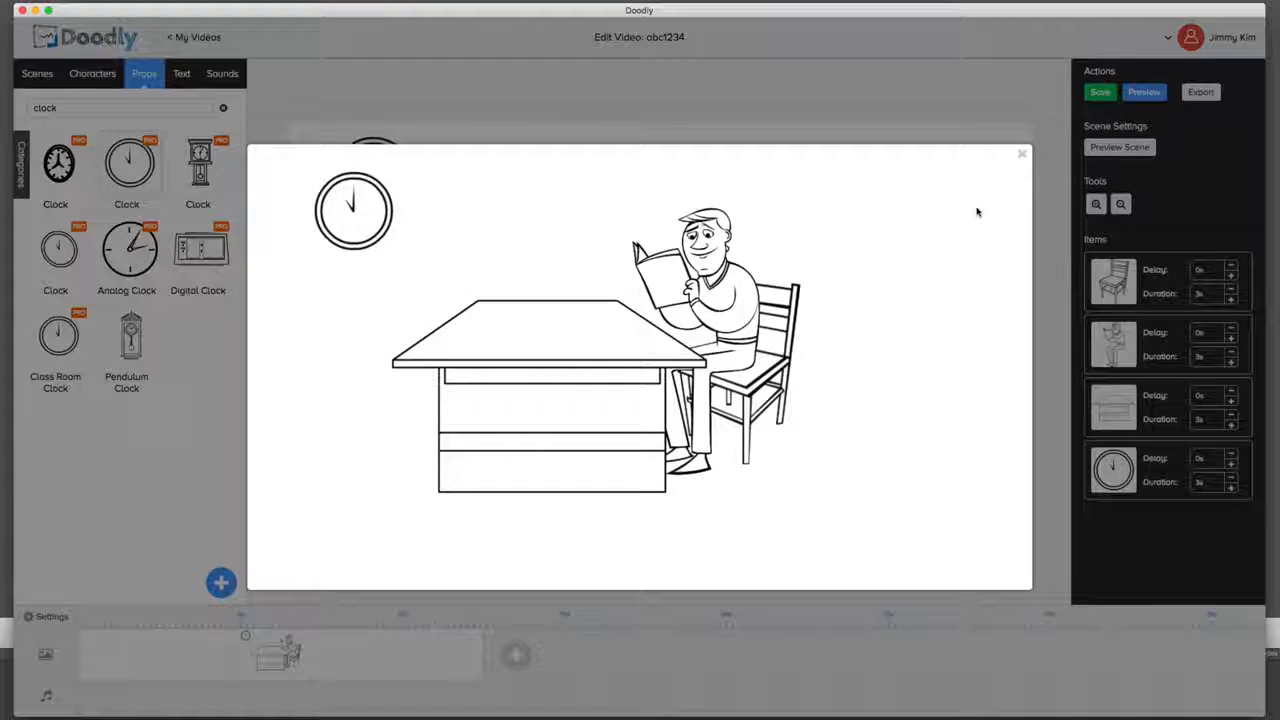
left_click(1021, 154)
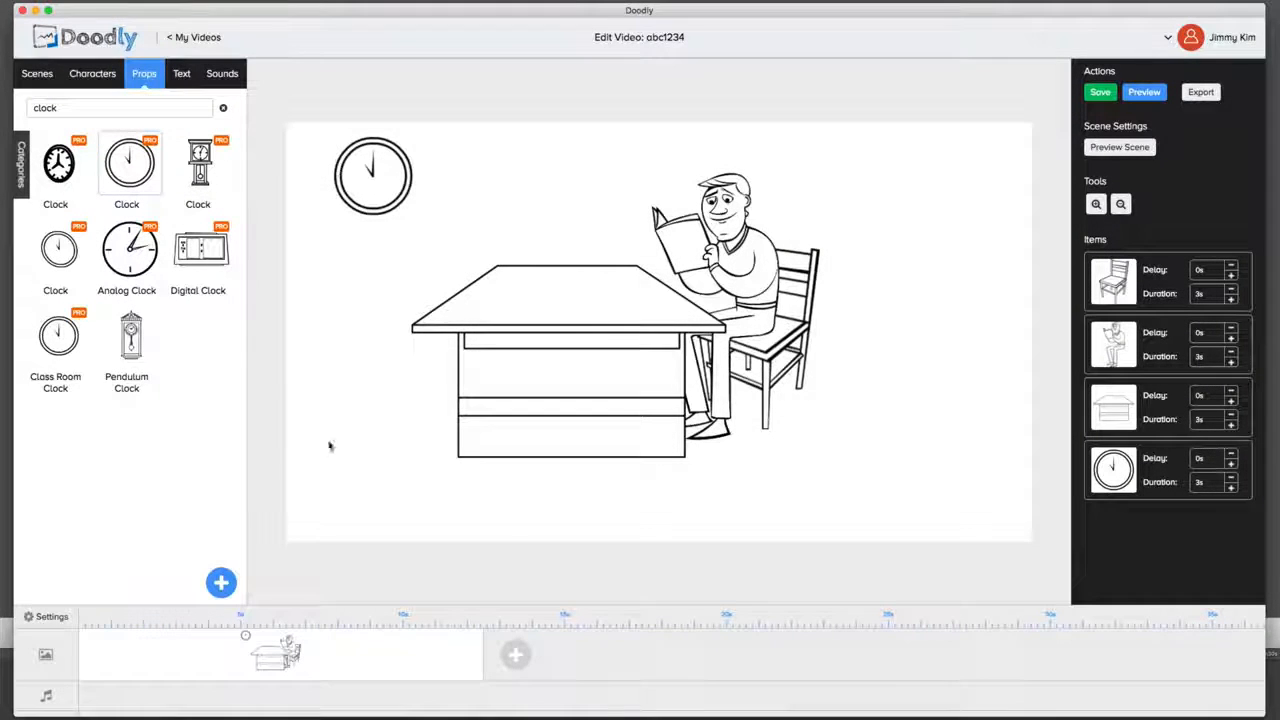
Step: Shorten the scene on the timeline to about 3 s, giving each item 0.64 s, and preview it
left_click_drag(482, 652, 175, 644)
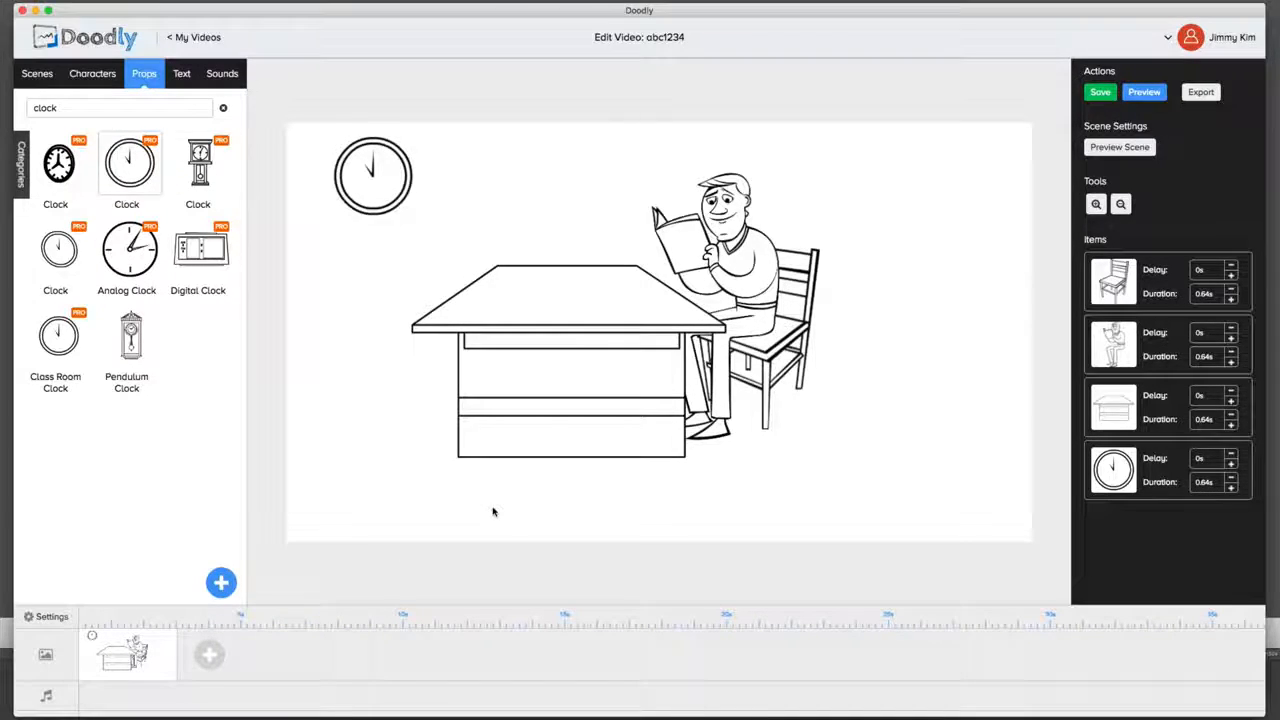
left_click(1135, 148)
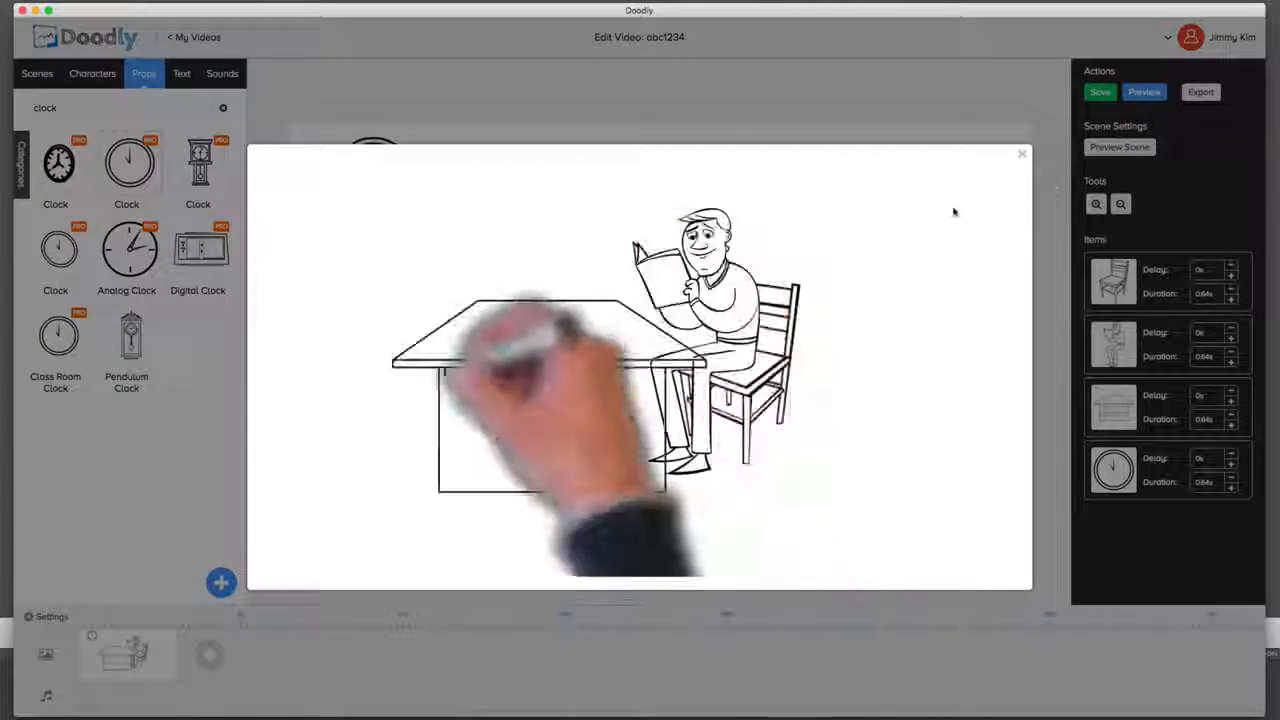
left_click(1021, 154)
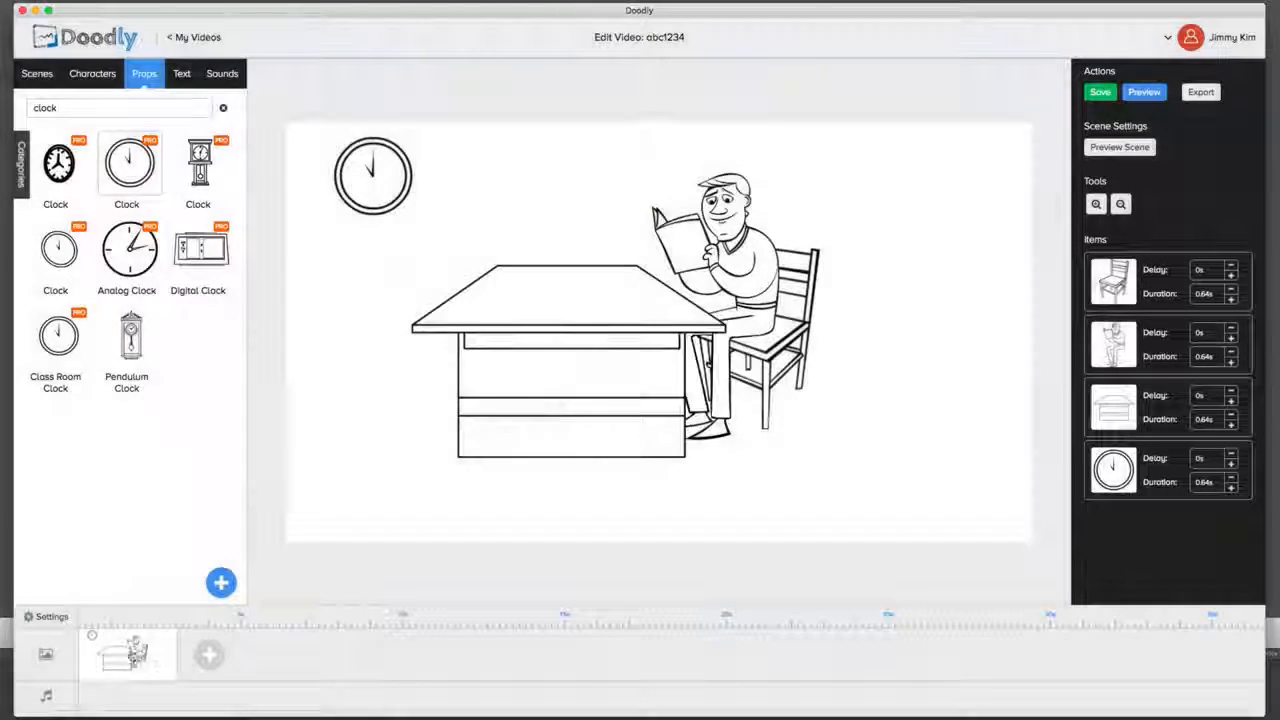
Step: Stretch the scene on the timeline to about 20 s, giving each item 4.87 s, and preview the slower drawing
left_click_drag(176, 652, 724, 643)
left_click(1144, 92)
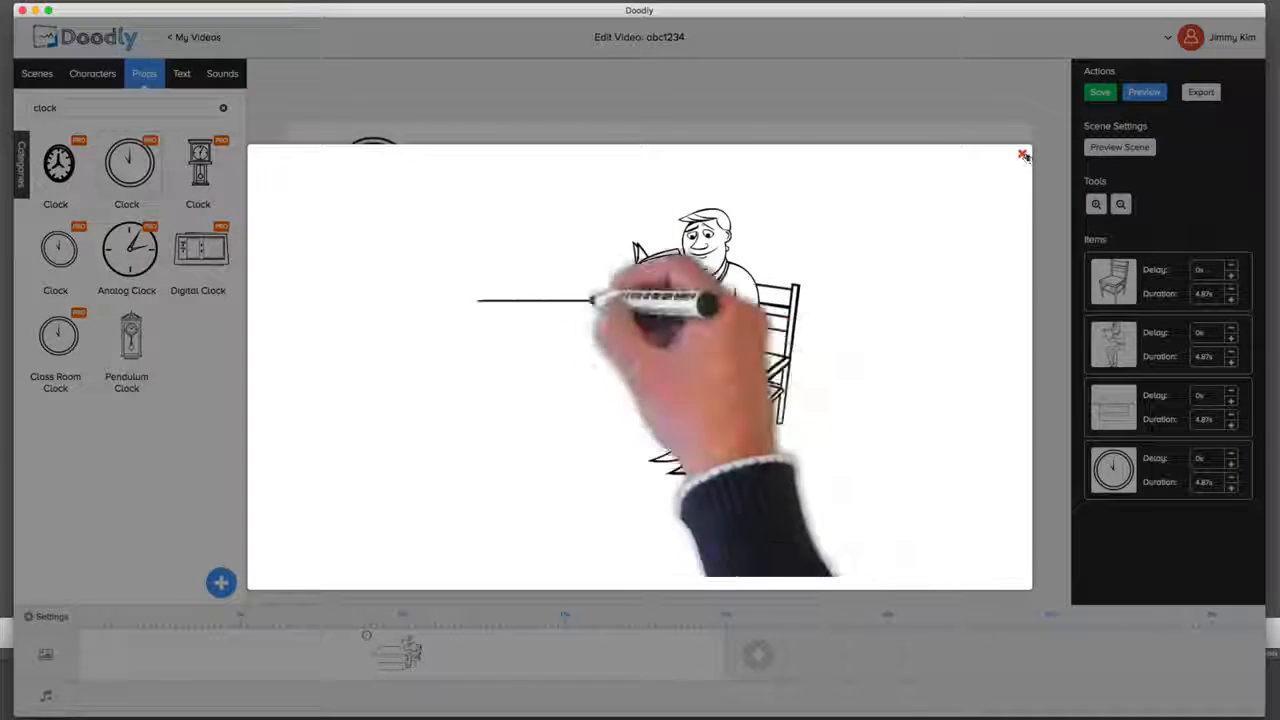
left_click(1022, 155)
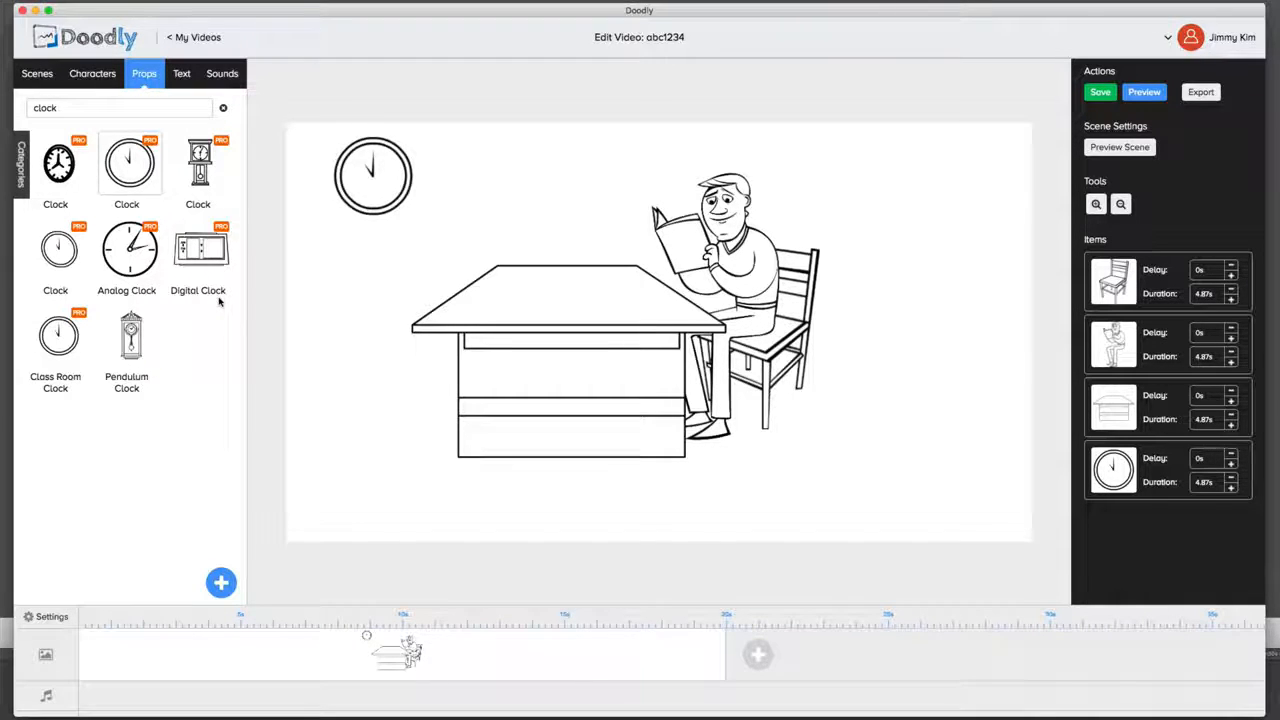
Step: Import octagon_8_sides_T.png as a new prop titled "Octagon" and place it, scaled down, over the table's left half
left_click(219, 593)
left_click(640, 354)
double_click(608, 88)
left_click(623, 458)
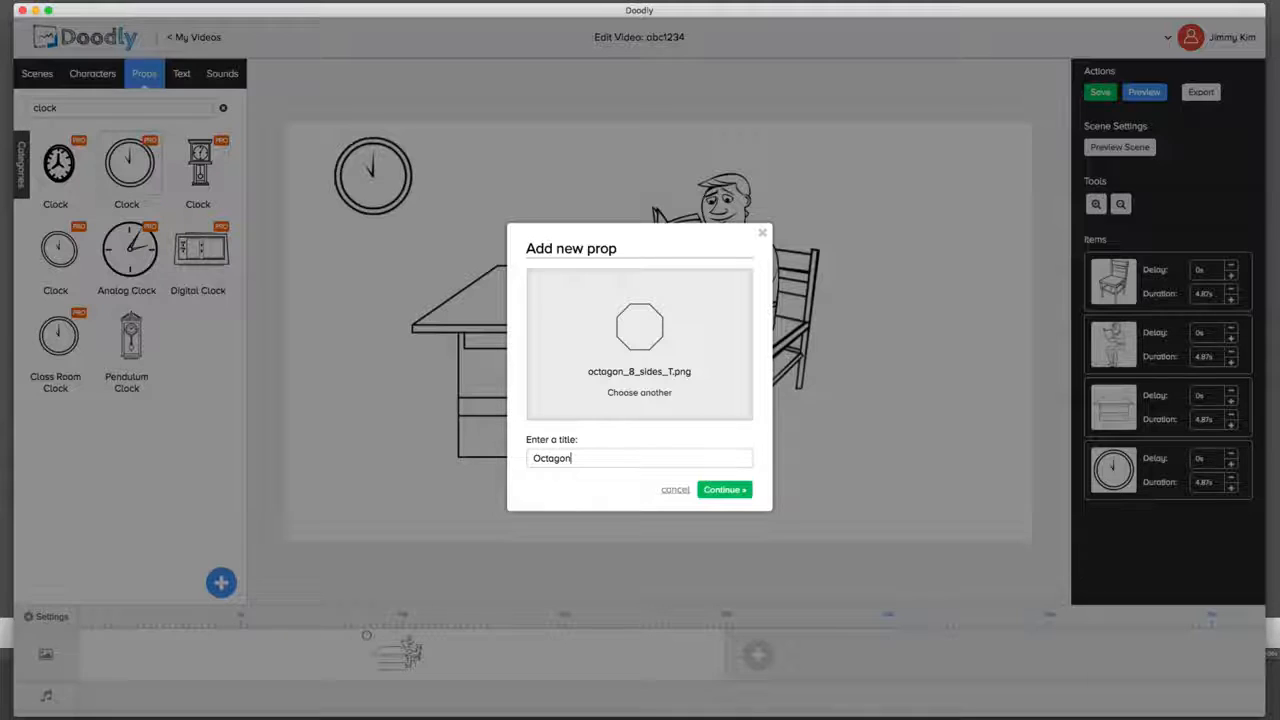
left_click(703, 490)
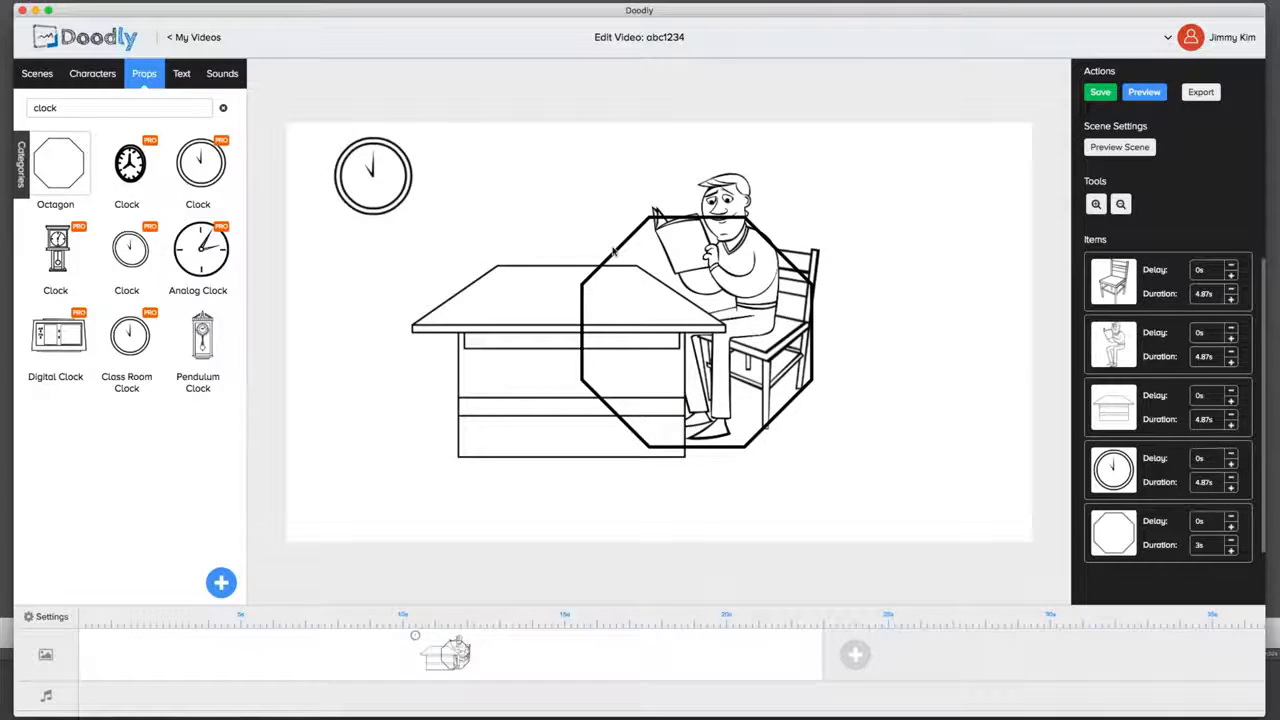
left_click_drag(614, 252, 404, 285)
left_click_drag(616, 238, 584, 267)
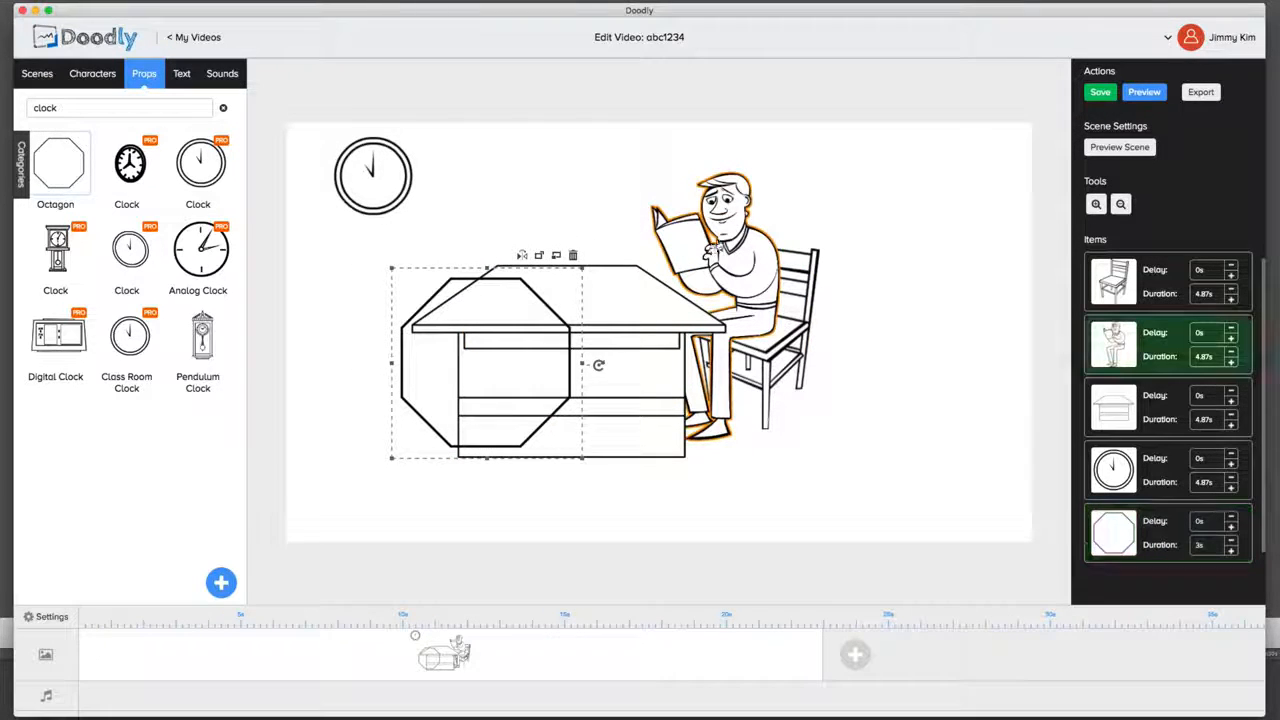
Step: Delete the reading man and the chair from the scene
left_click(742, 213)
key("Delete")
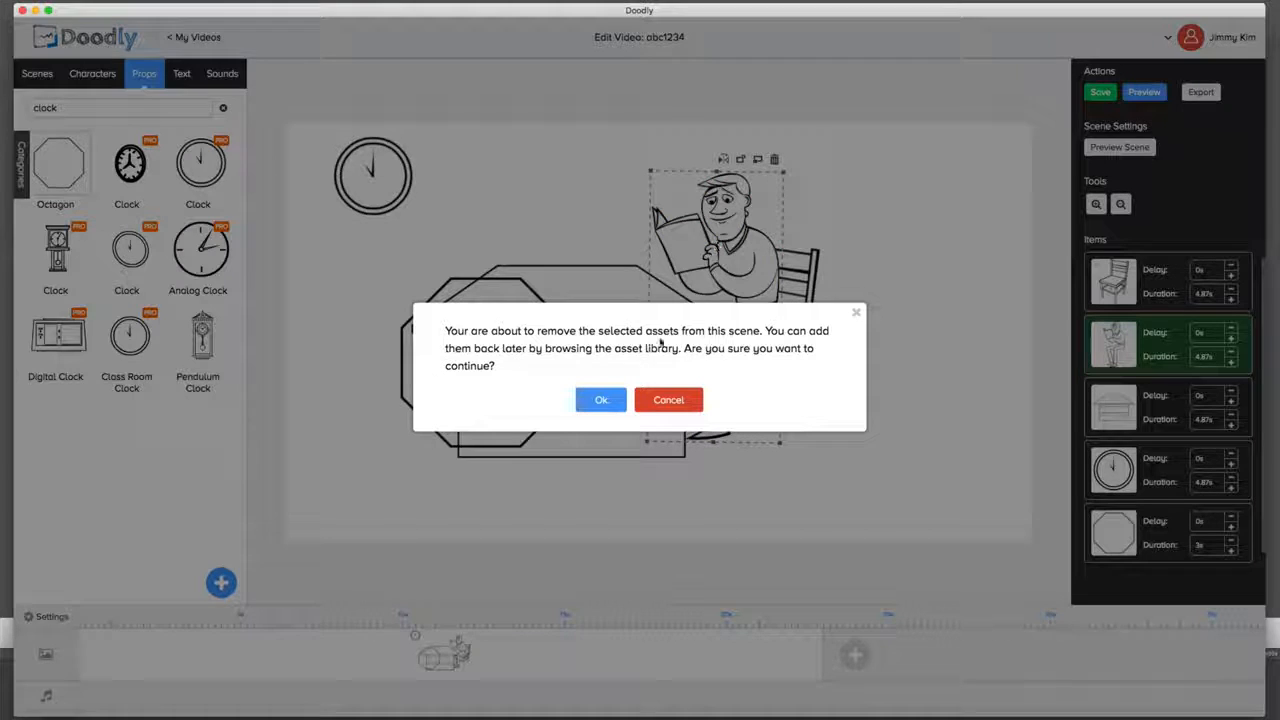
left_click(601, 397)
left_click(815, 335)
key("Delete")
left_click(612, 398)
Step: Delete the table and the clock from the scene, leaving only the octagon
left_click(696, 330)
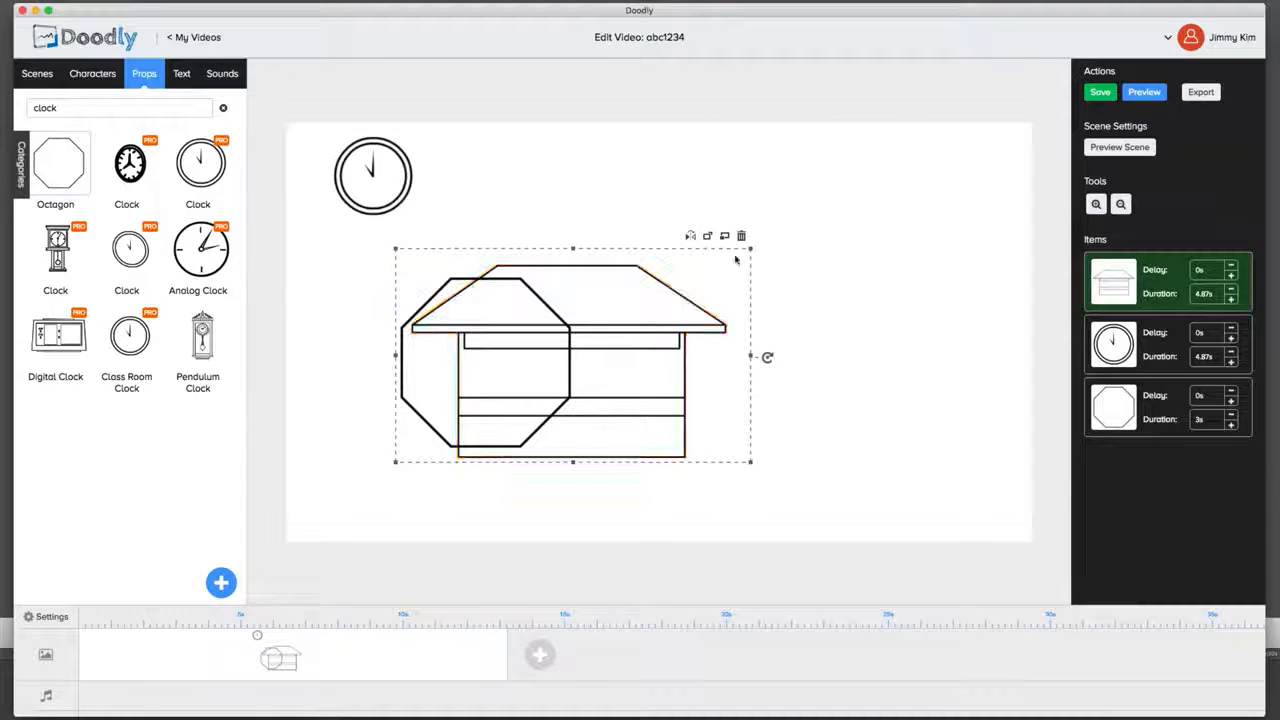
key("Delete")
left_click(600, 400)
left_click(405, 182)
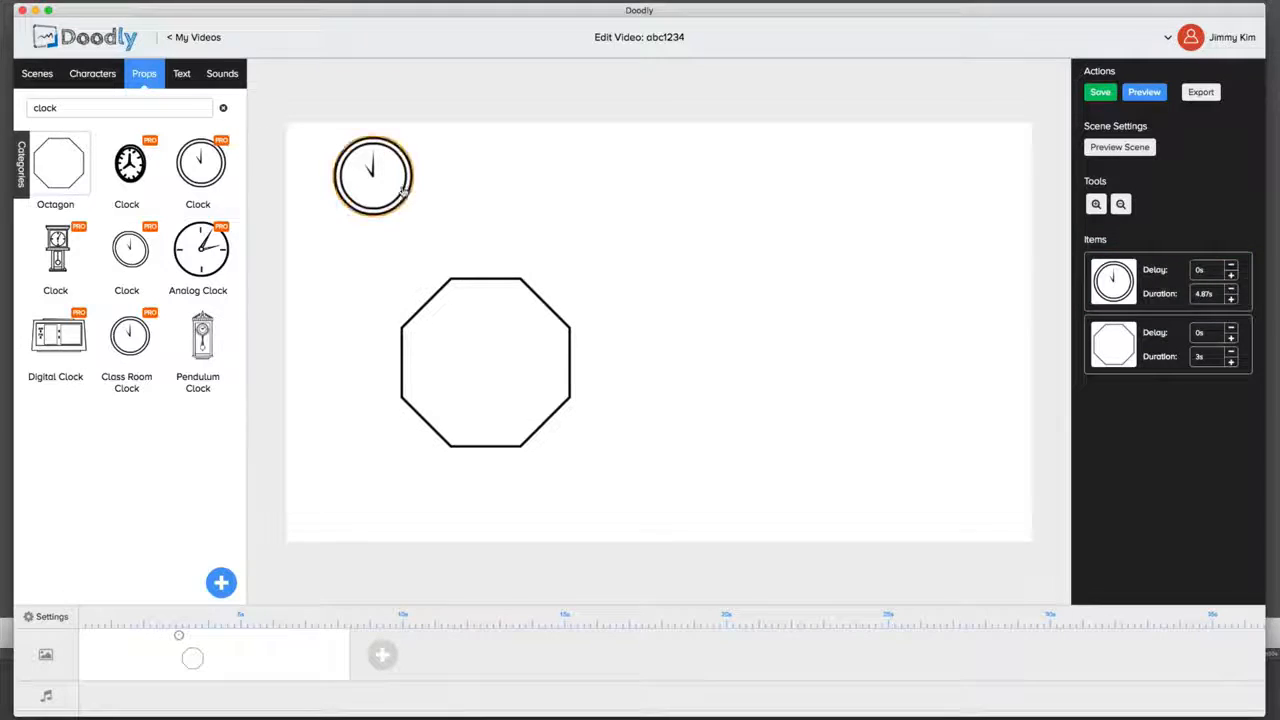
left_click(411, 123)
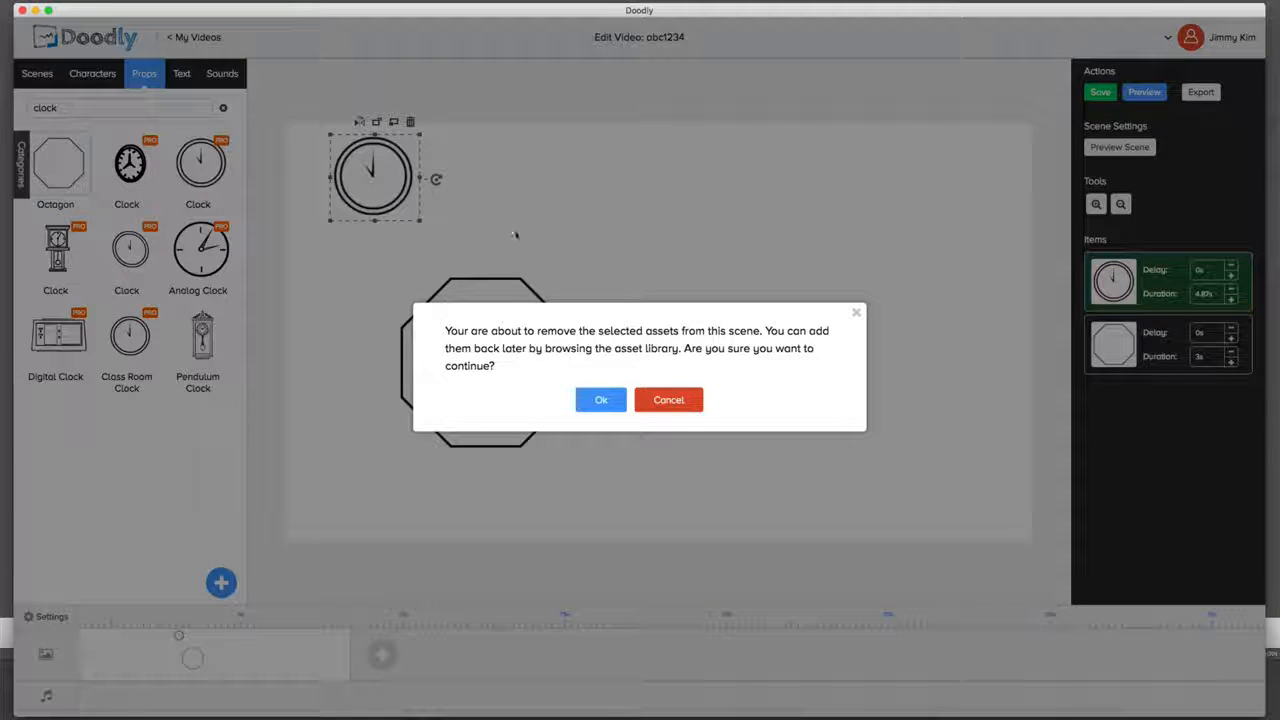
left_click(597, 398)
Step: Move the octagon to the middle of the scene and enlarge it
left_click(573, 343)
left_click_drag(573, 343, 747, 260)
left_click(760, 384)
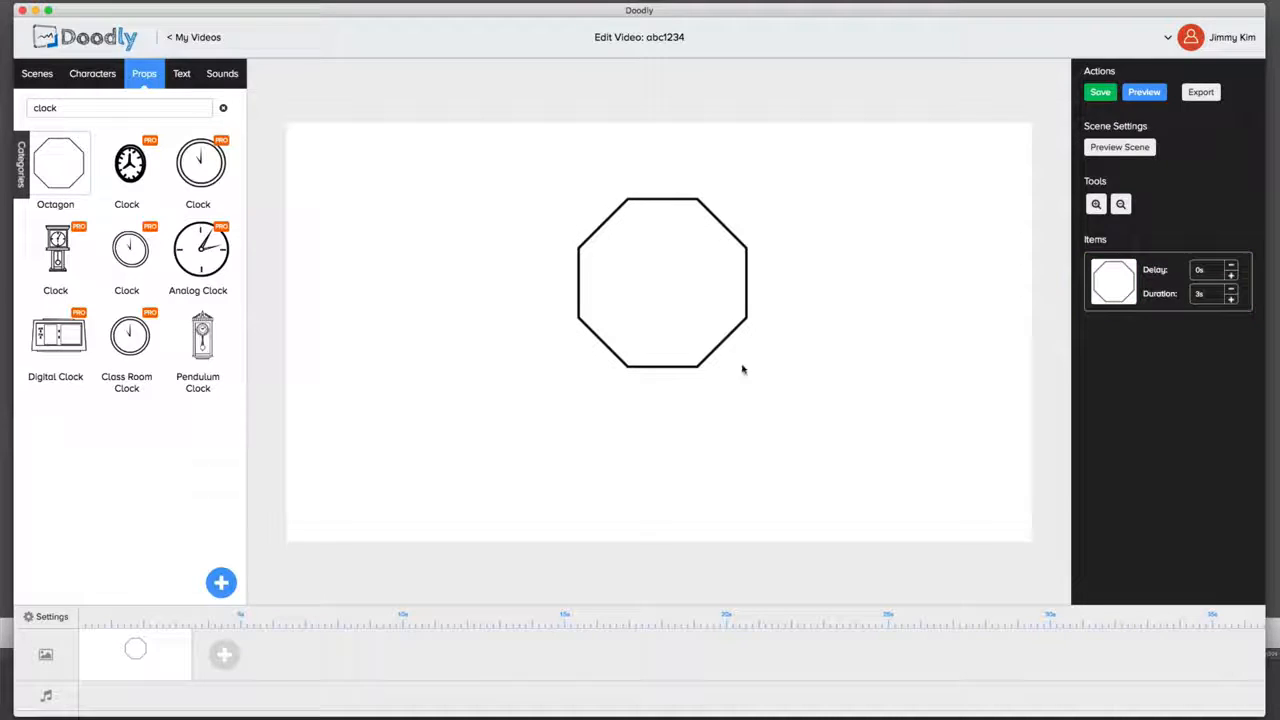
left_click(724, 345)
mouse_move(759, 384)
left_mouse_down()
mouse_move(817, 406)
mouse_move(764, 414)
mouse_move(770, 432)
left_mouse_up()
left_click_drag(820, 497, 771, 451)
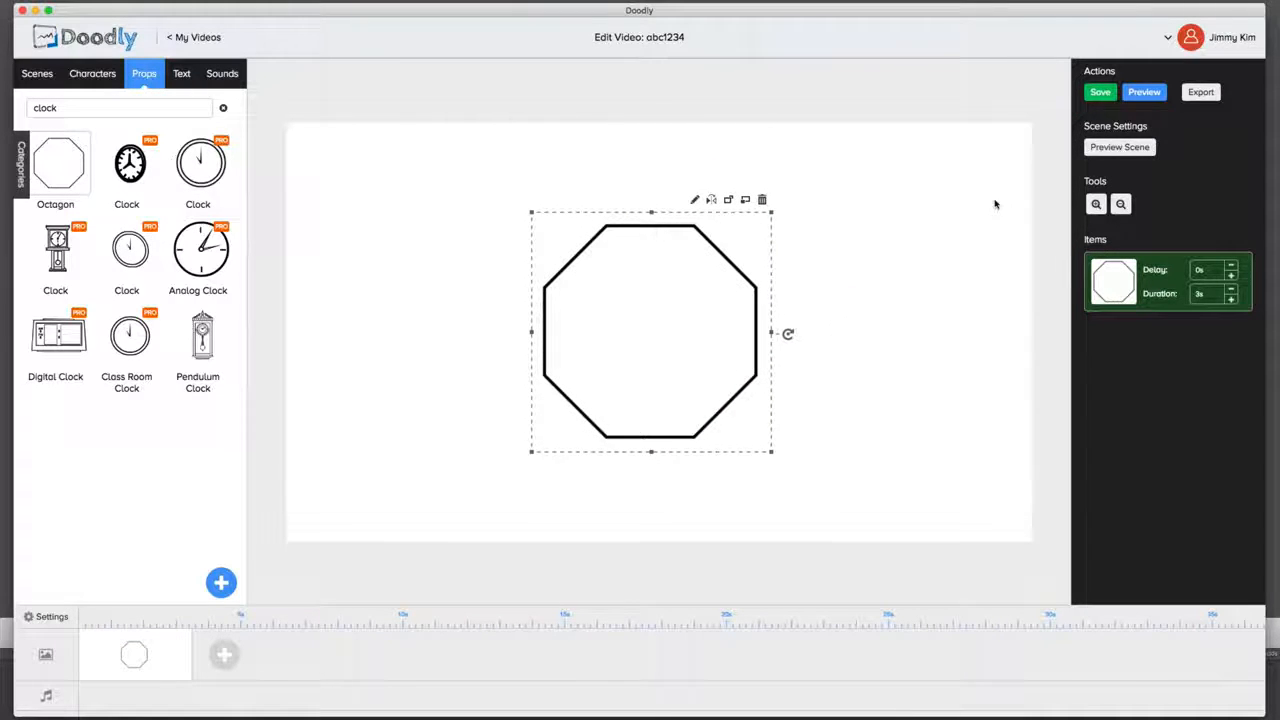
Step: Preview how the octagon is drawn and close the preview
left_click(995, 204)
left_click(1143, 96)
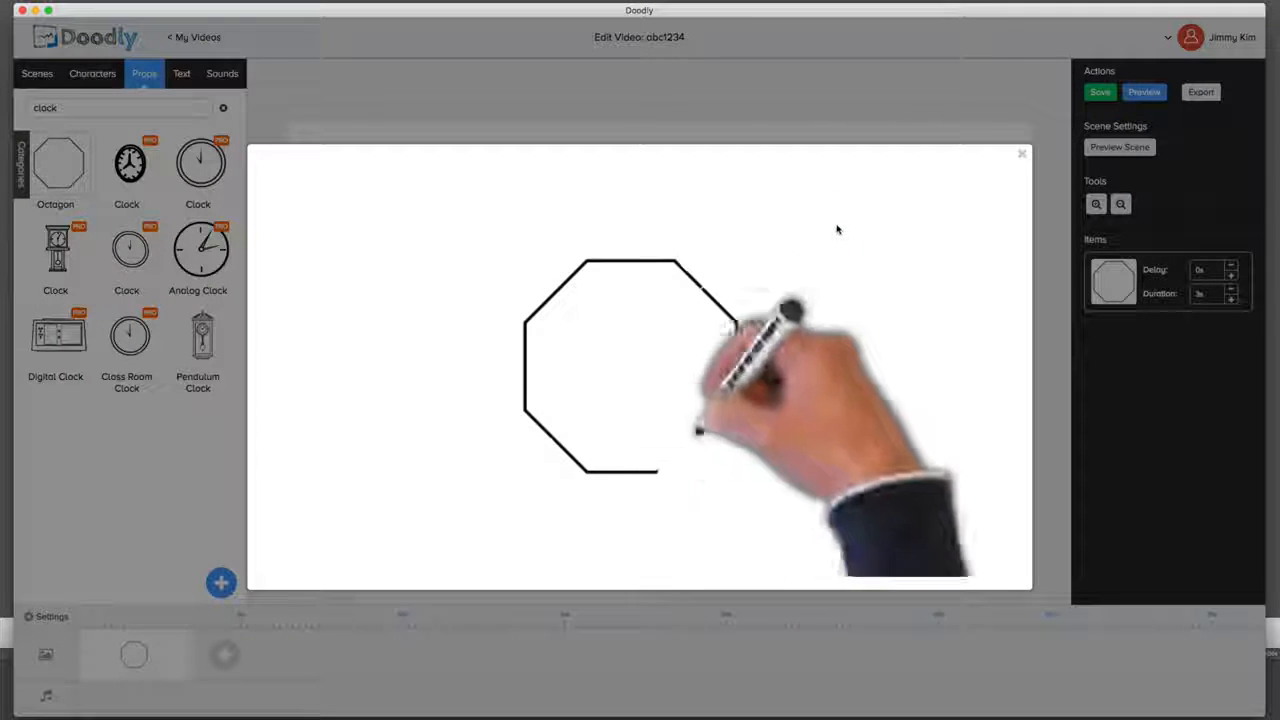
left_click(797, 132)
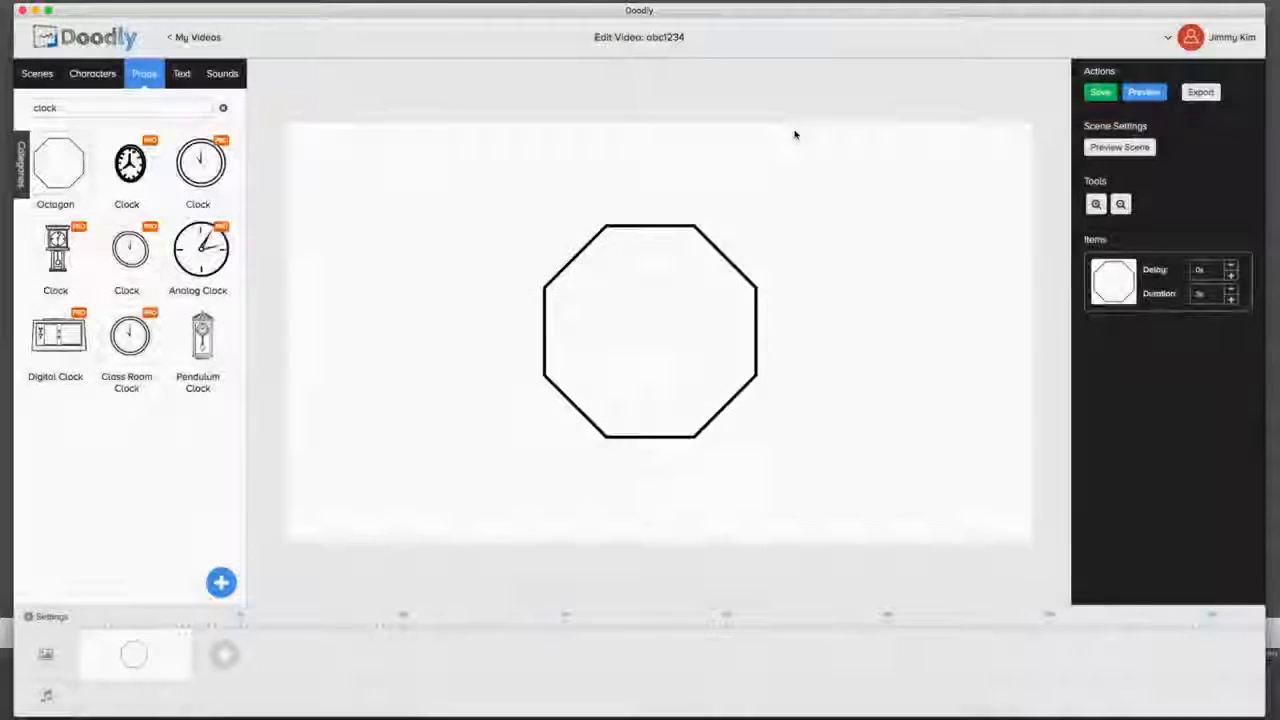
Step: Open the octagon prop for asset editing and set its animation duration to 2 s
left_click(659, 238)
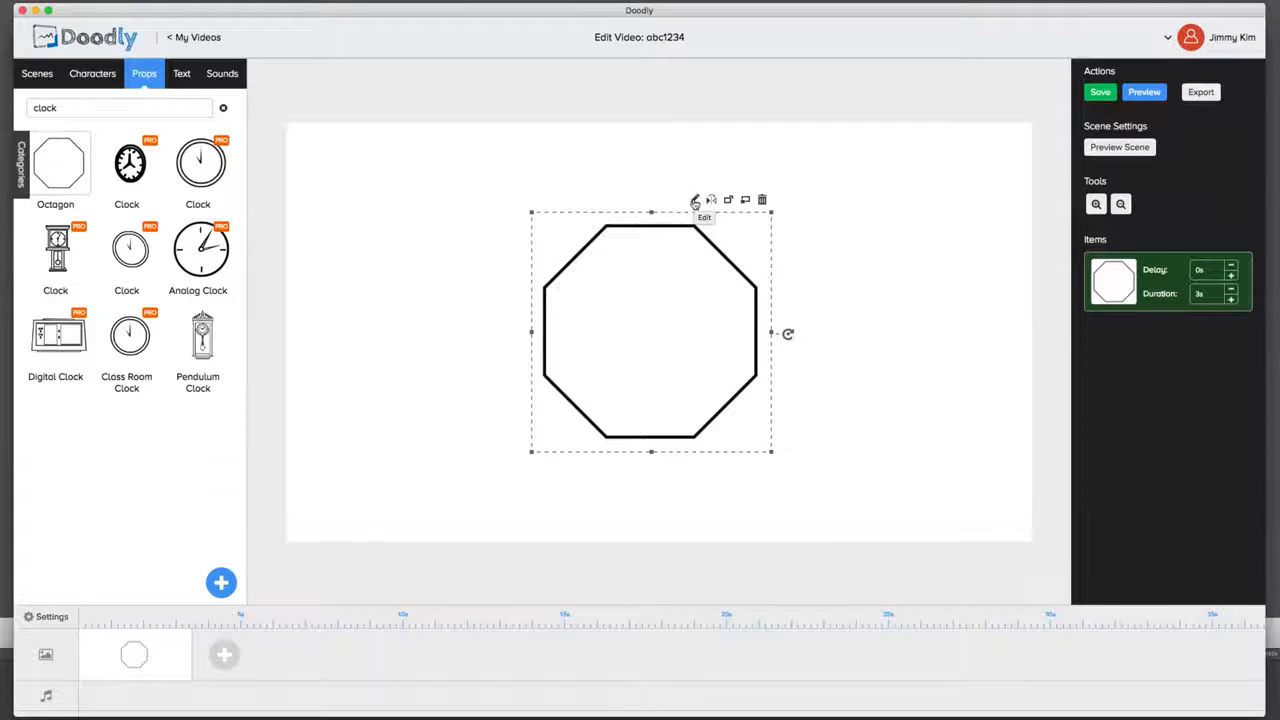
left_click(695, 203)
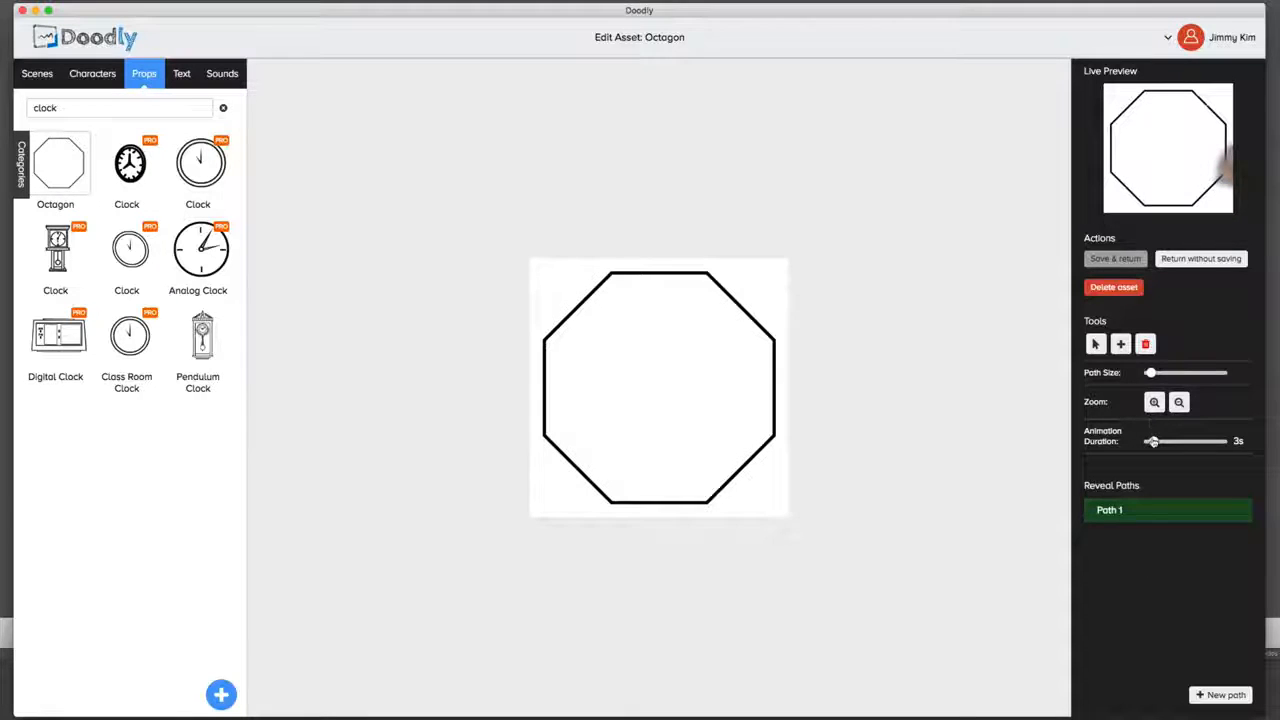
left_click_drag(1158, 443, 1152, 441)
Step: Increase the reveal path size and trace Path 1 along the octagon's upper-left edge
left_click(1178, 402)
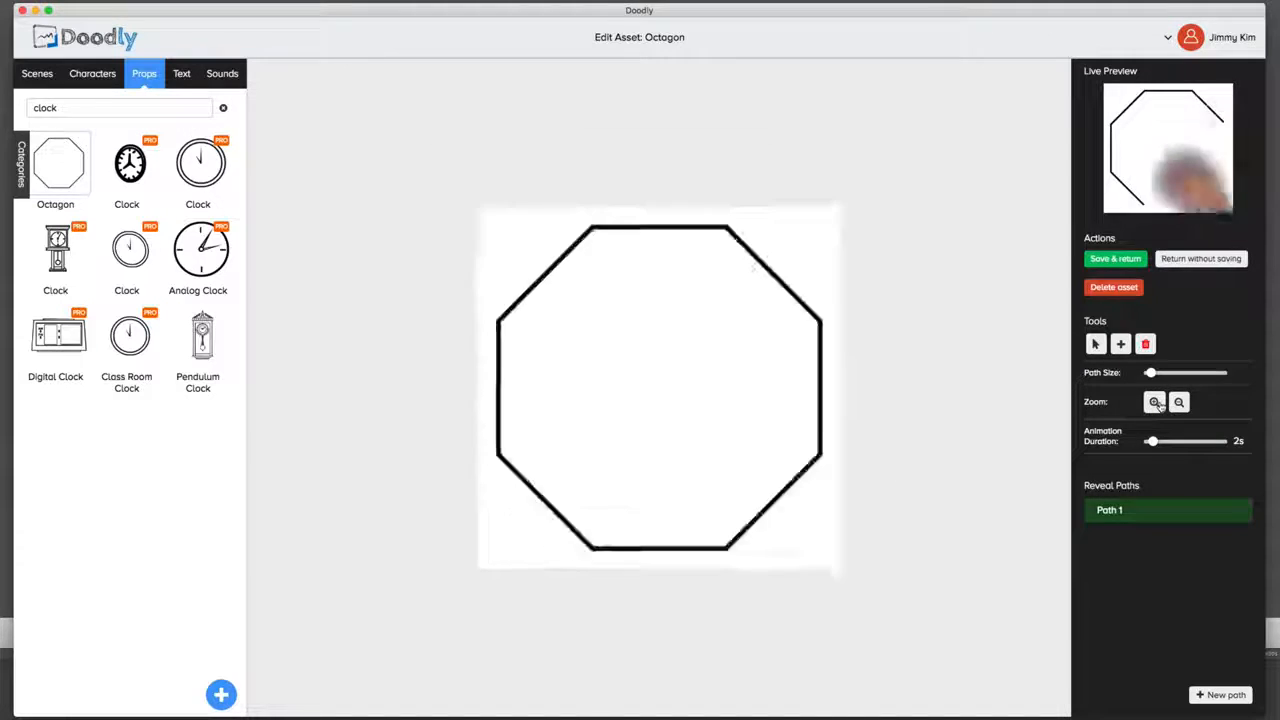
left_click(1178, 402)
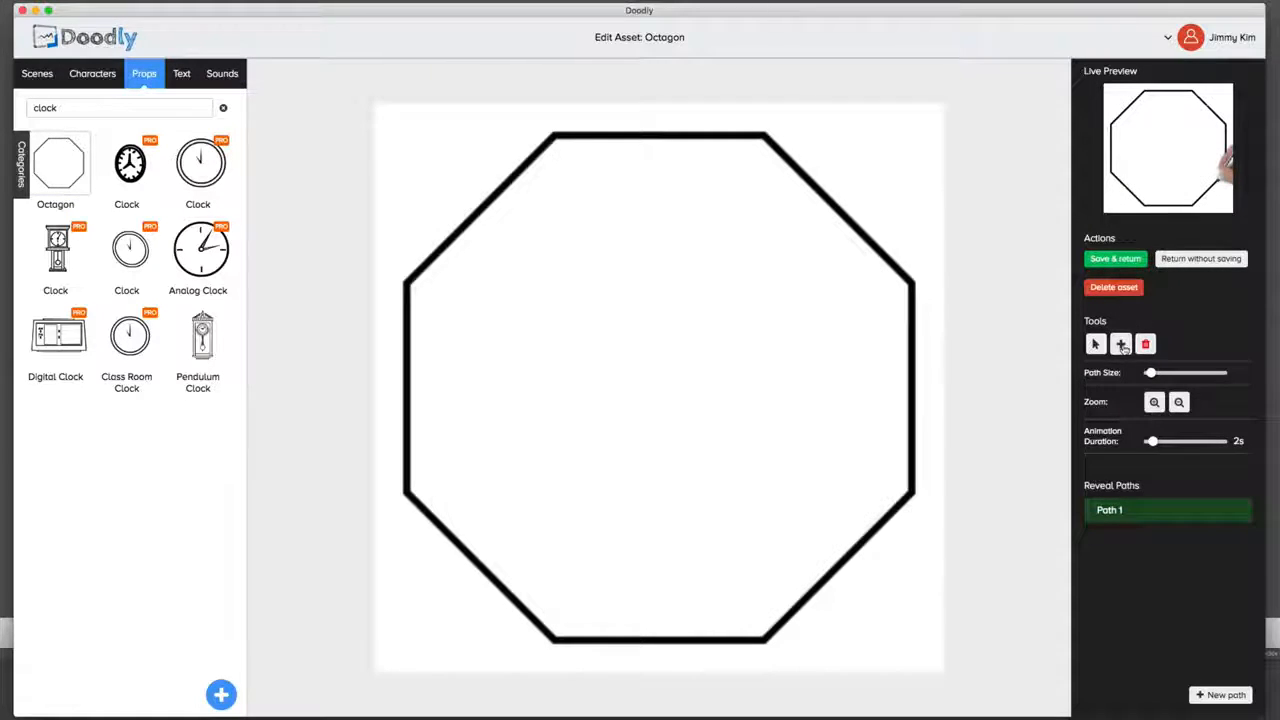
left_click_drag(1150, 372, 1177, 373)
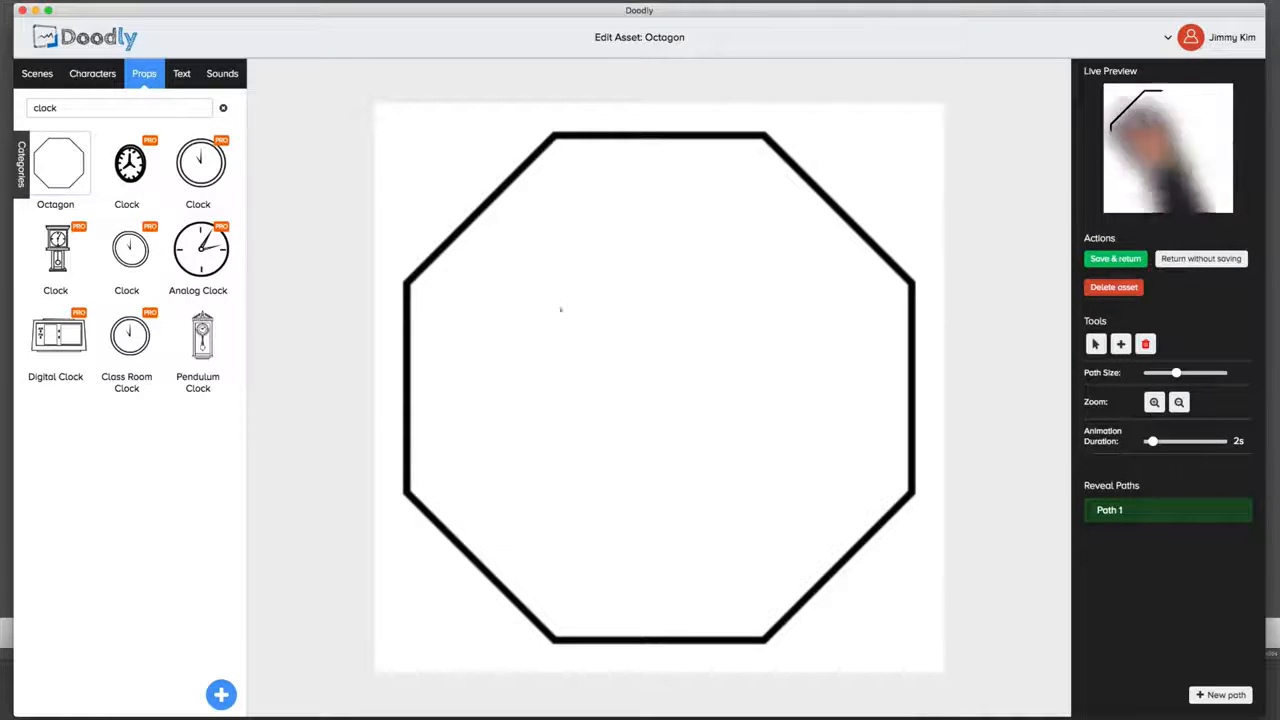
left_click(405, 284)
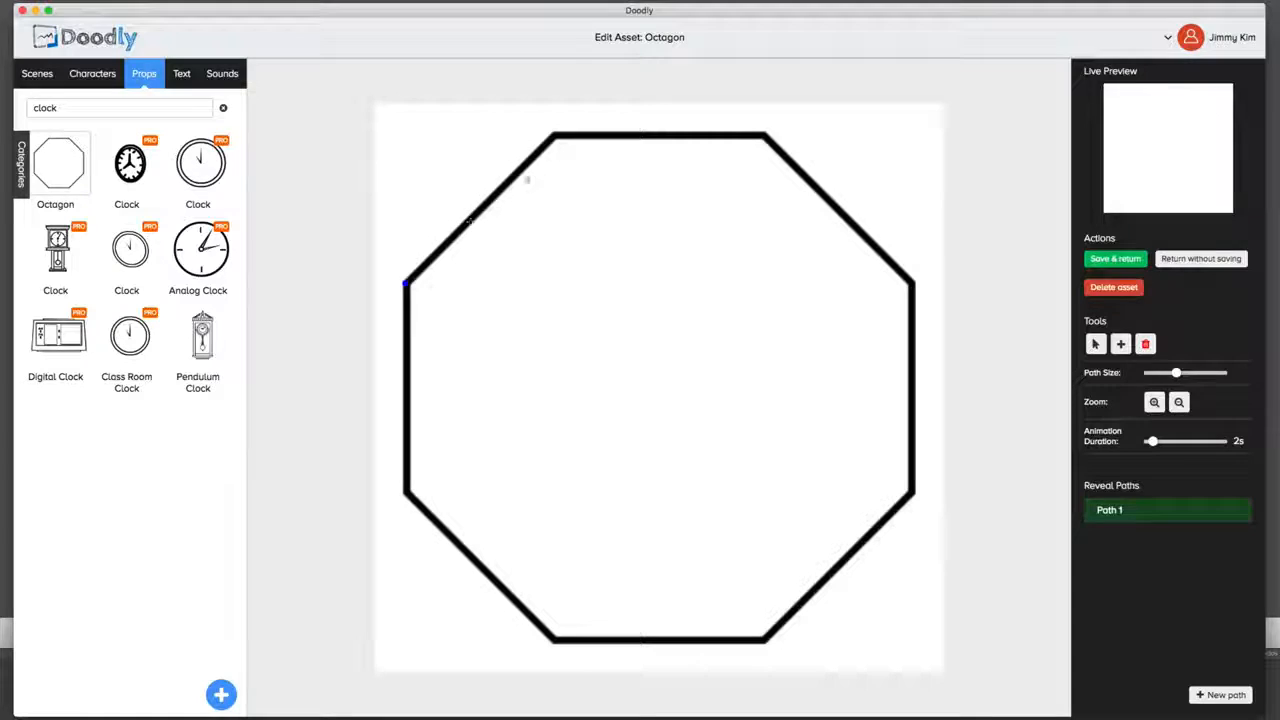
left_click(552, 137)
Step: Try extending the reveal path with several points along the octagon's top edge and undo those points
left_click(600, 133)
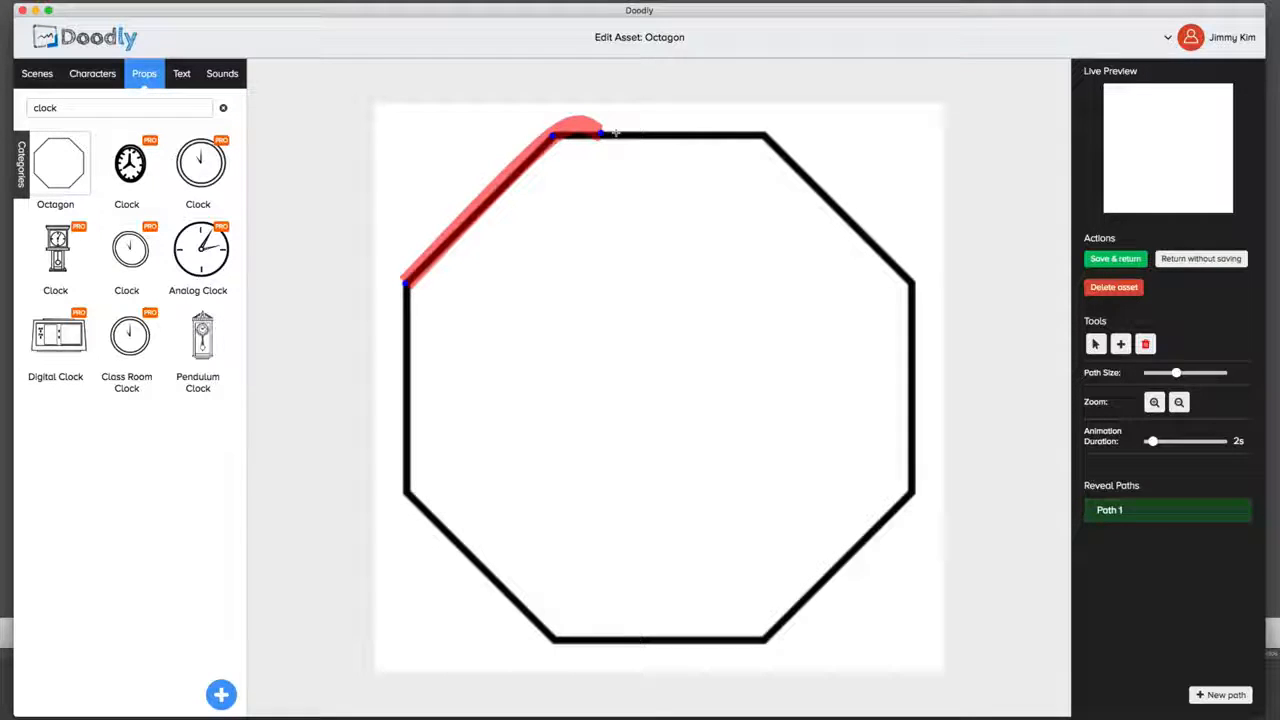
left_click(652, 133)
left_click(739, 135)
left_click(763, 136)
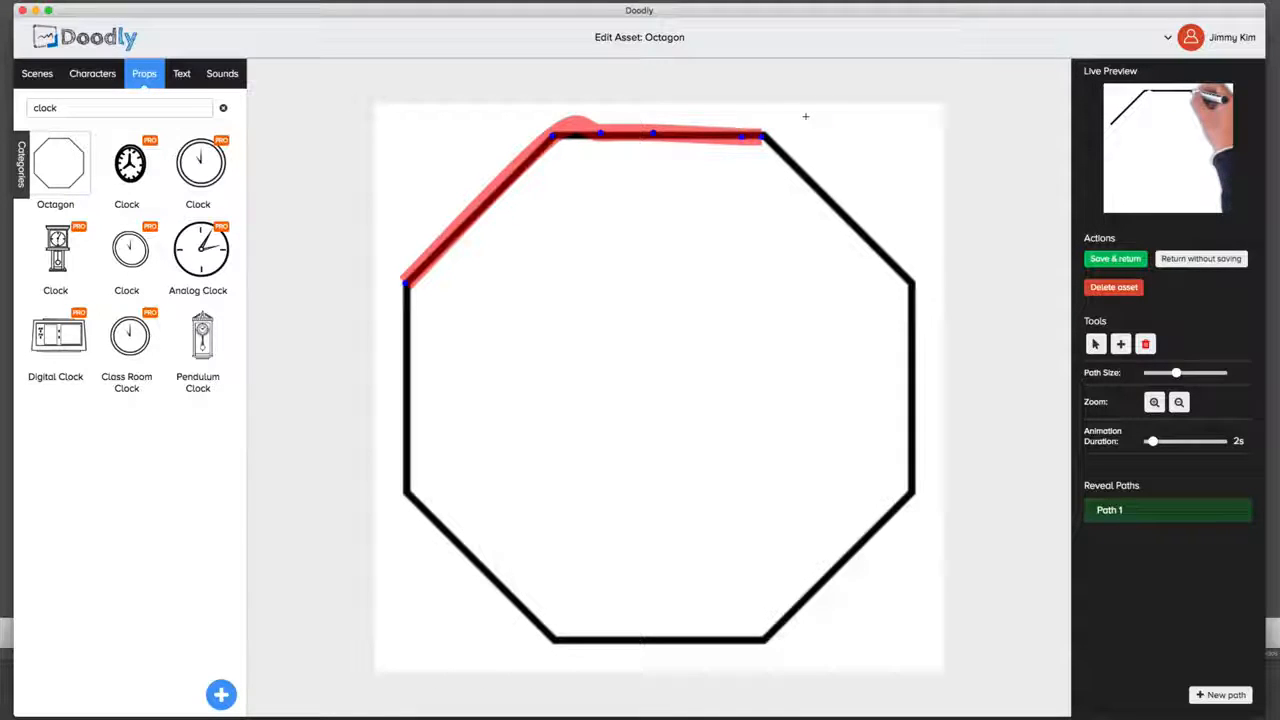
key("super+z")
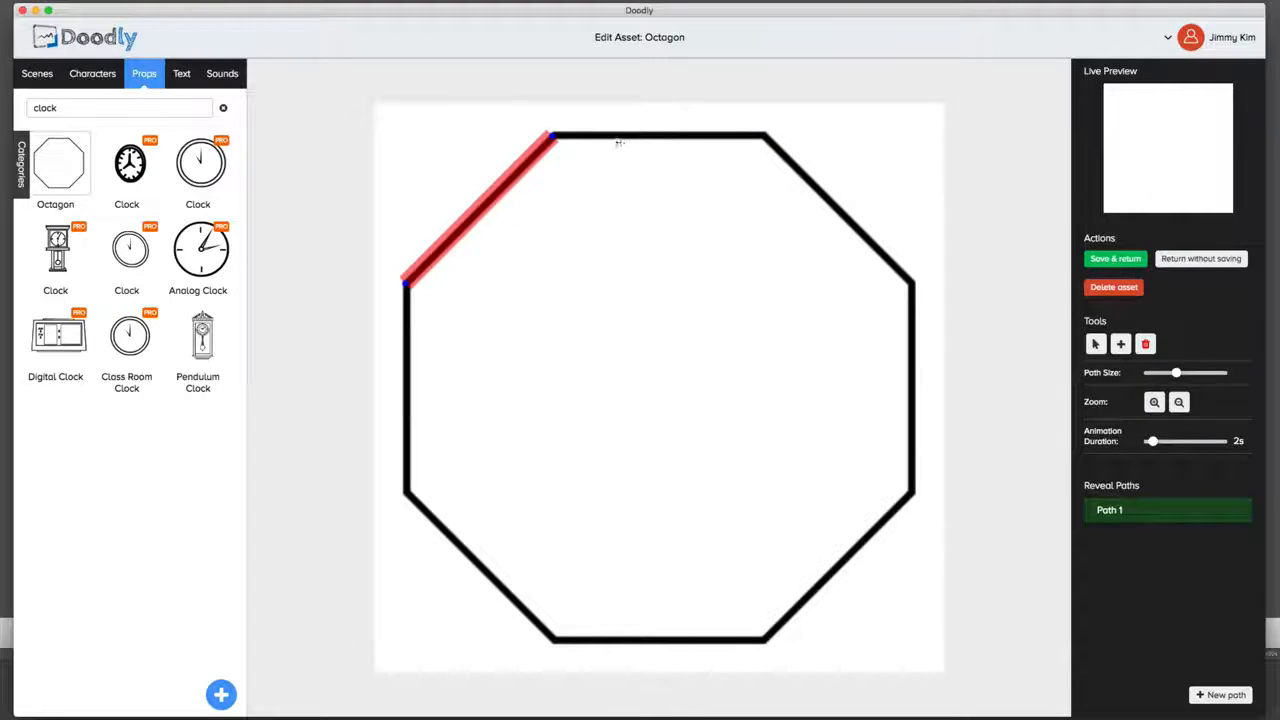
Step: Try extending Path 1 with points along the octagon's top and upper-right edges, and preview the drawing animation
left_click(578, 139)
left_click(600, 138)
left_click(650, 133)
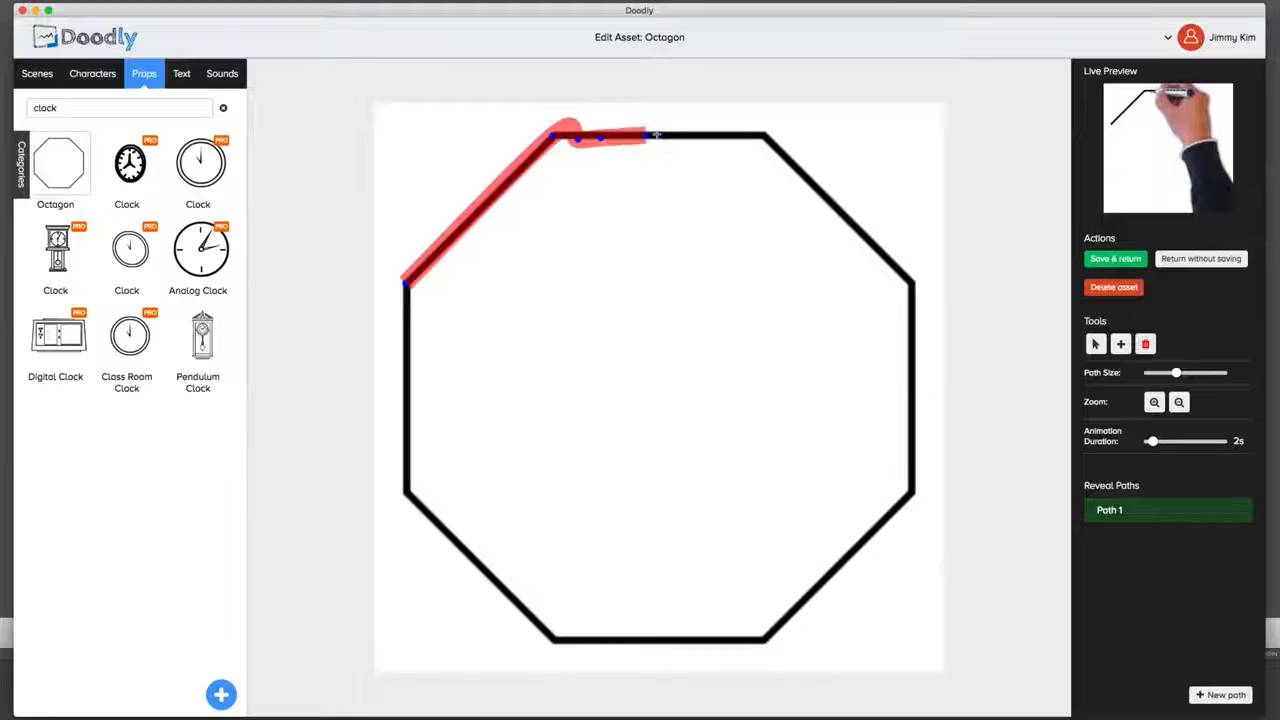
left_click(774, 145)
left_click(782, 160)
left_click(797, 172)
left_click(813, 184)
left_click(836, 203)
left_click(852, 216)
left_click(867, 236)
left_click(905, 273)
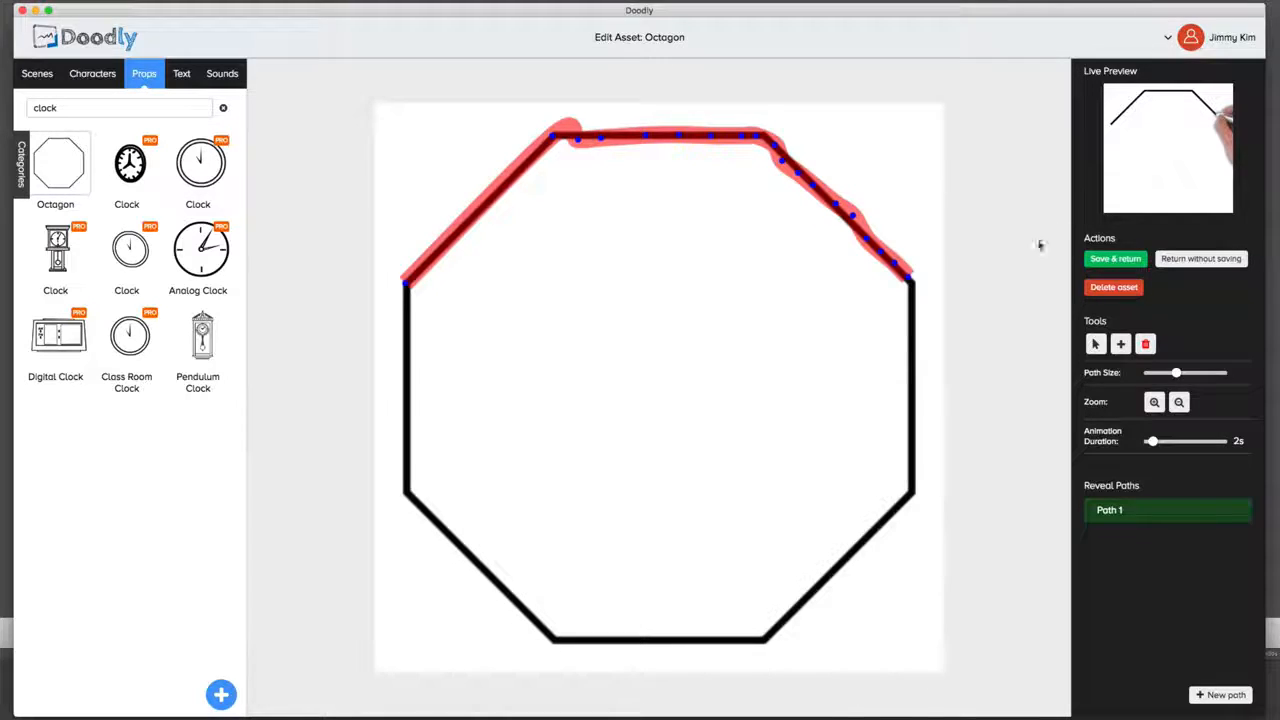
left_click(1180, 168)
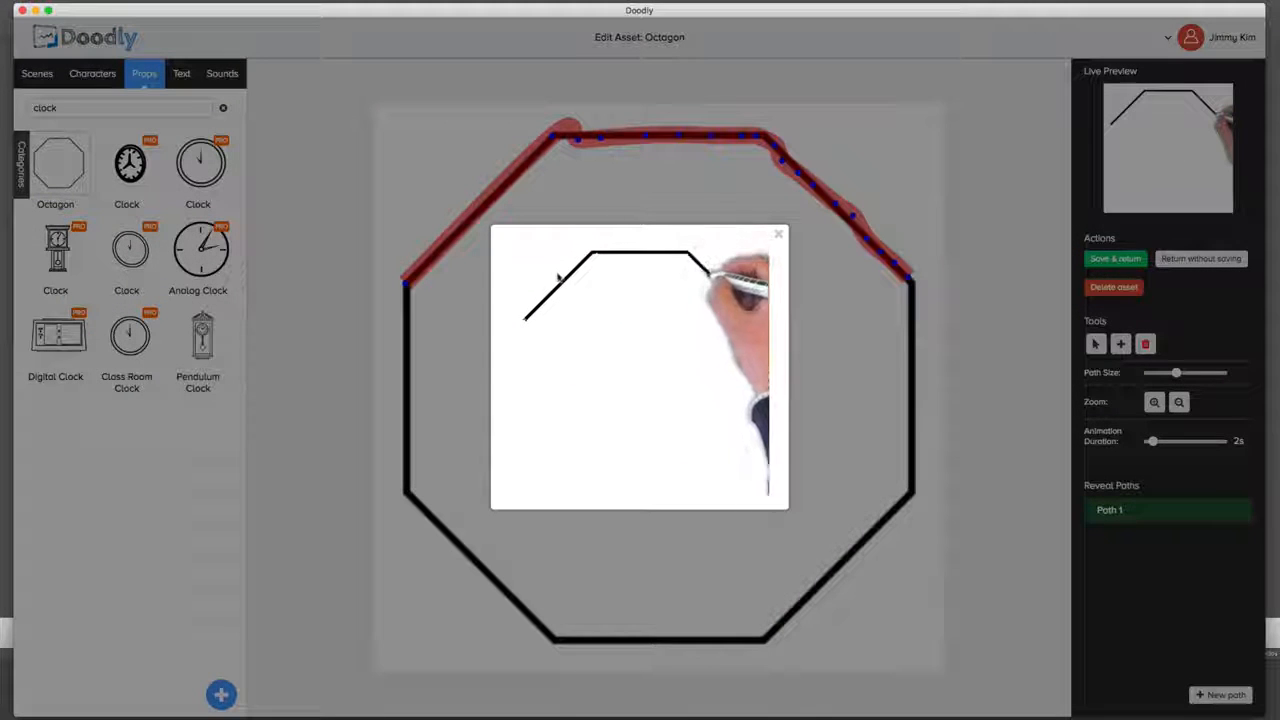
left_click(778, 234)
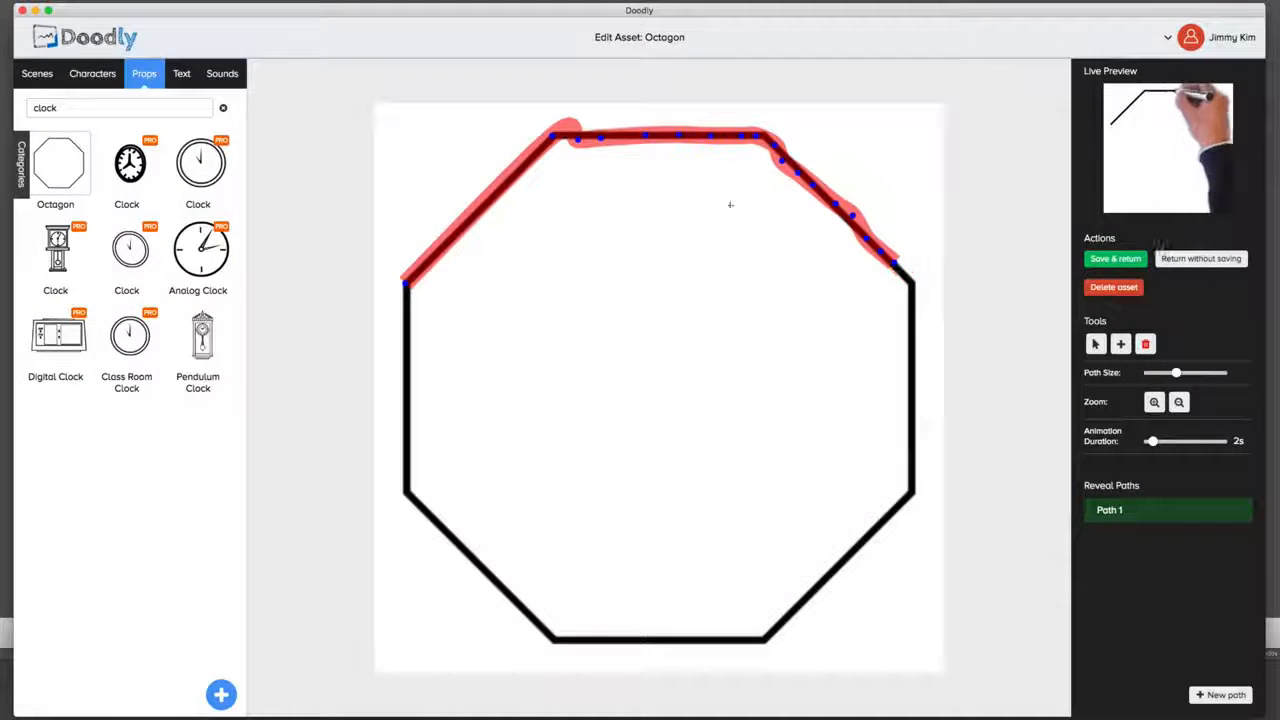
Step: Undo the Path 1 points back to its starting point at the octagon's upper-left edge
key("super+z")
key("super+z")
key("super+z")
key("super+z")
key("super+z")
key("super+z")
key("super+z")
key("super+z")
key("super+z")
key("super+z")
key("super+z")
key("super+z")
key("super+z")
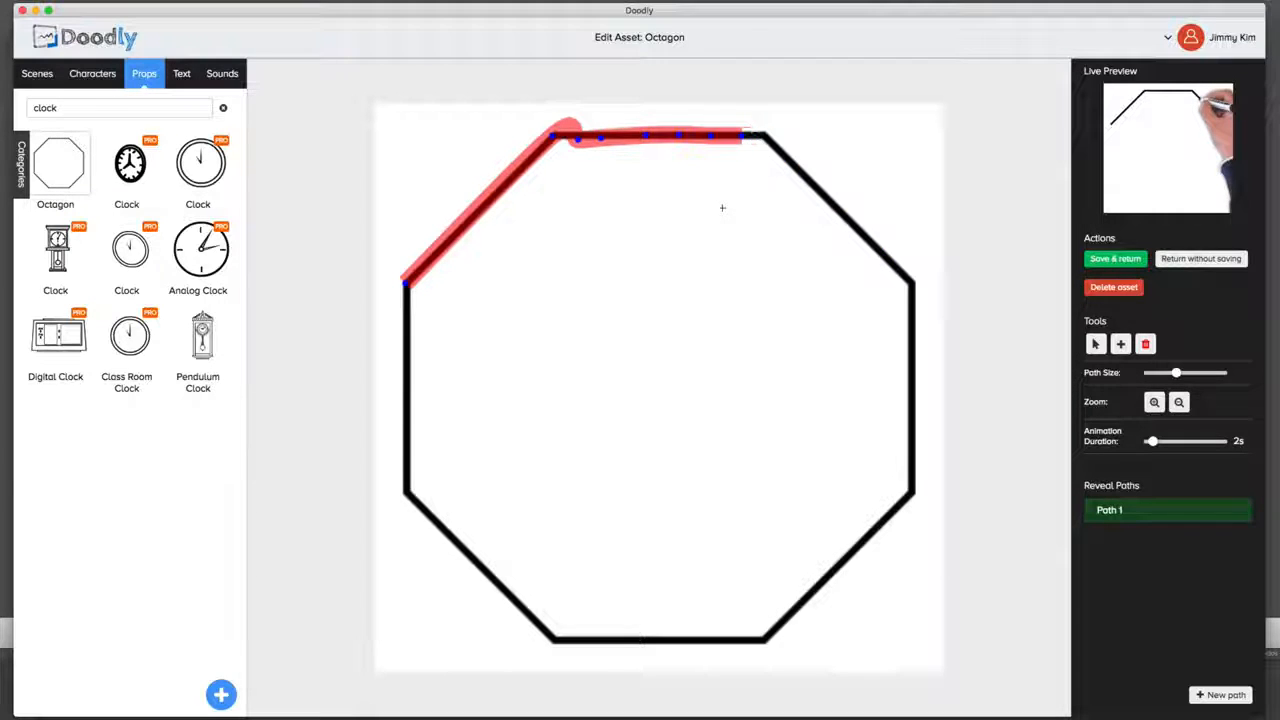
key("super+z")
key("super+z")
key("super+z")
key("super+z")
key("super+z")
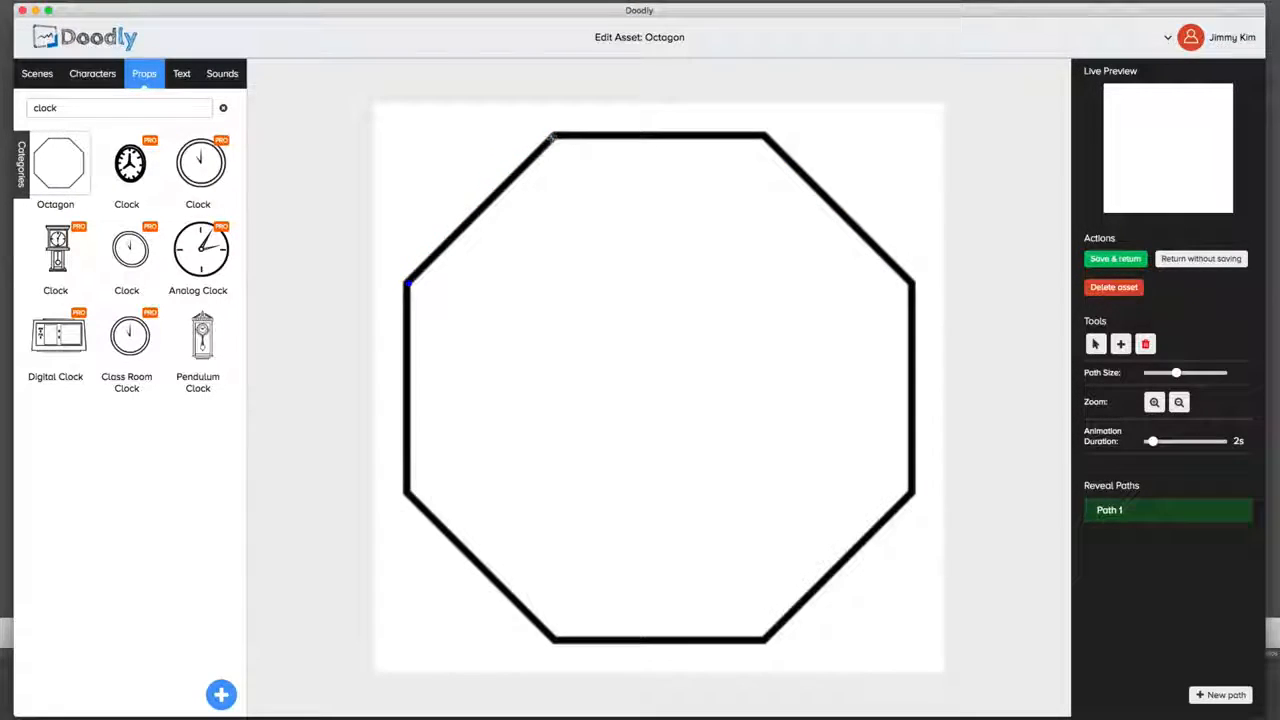
Step: Trace Path 1 along the octagon's upper-left edge and a new Path 2 along its upper-right edge
left_click(551, 135)
left_click(1205, 694)
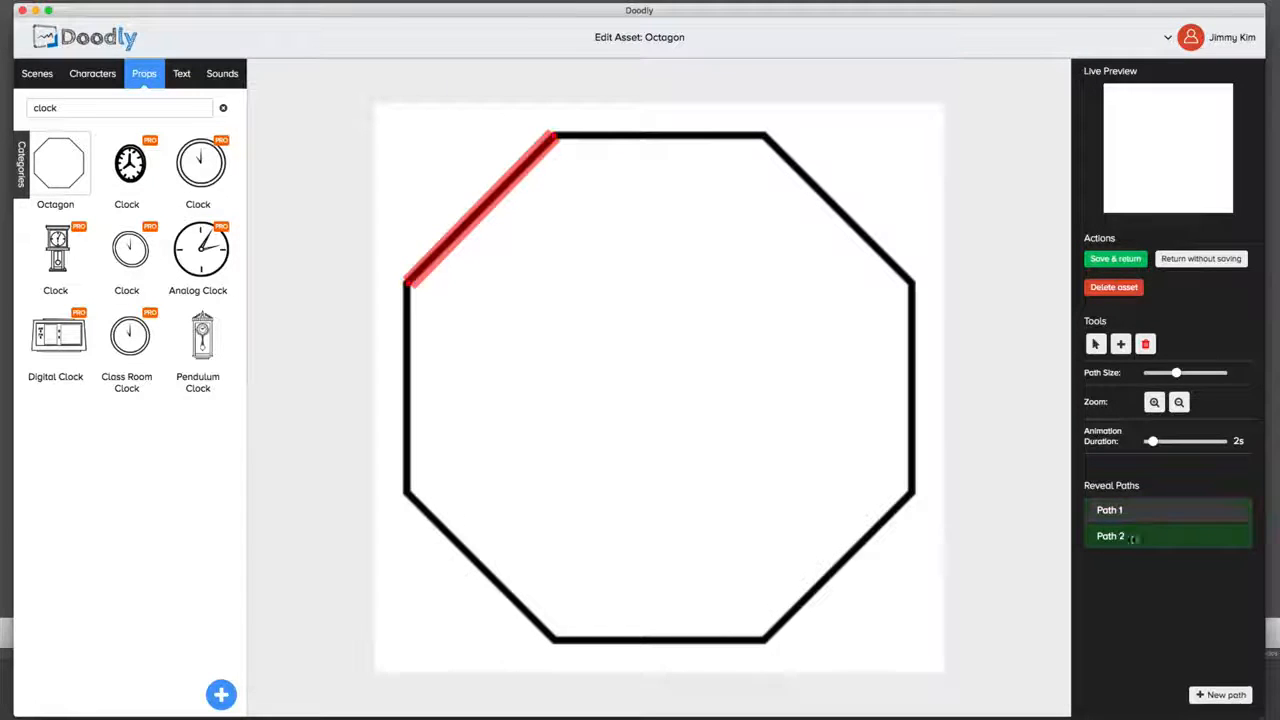
left_click(765, 135)
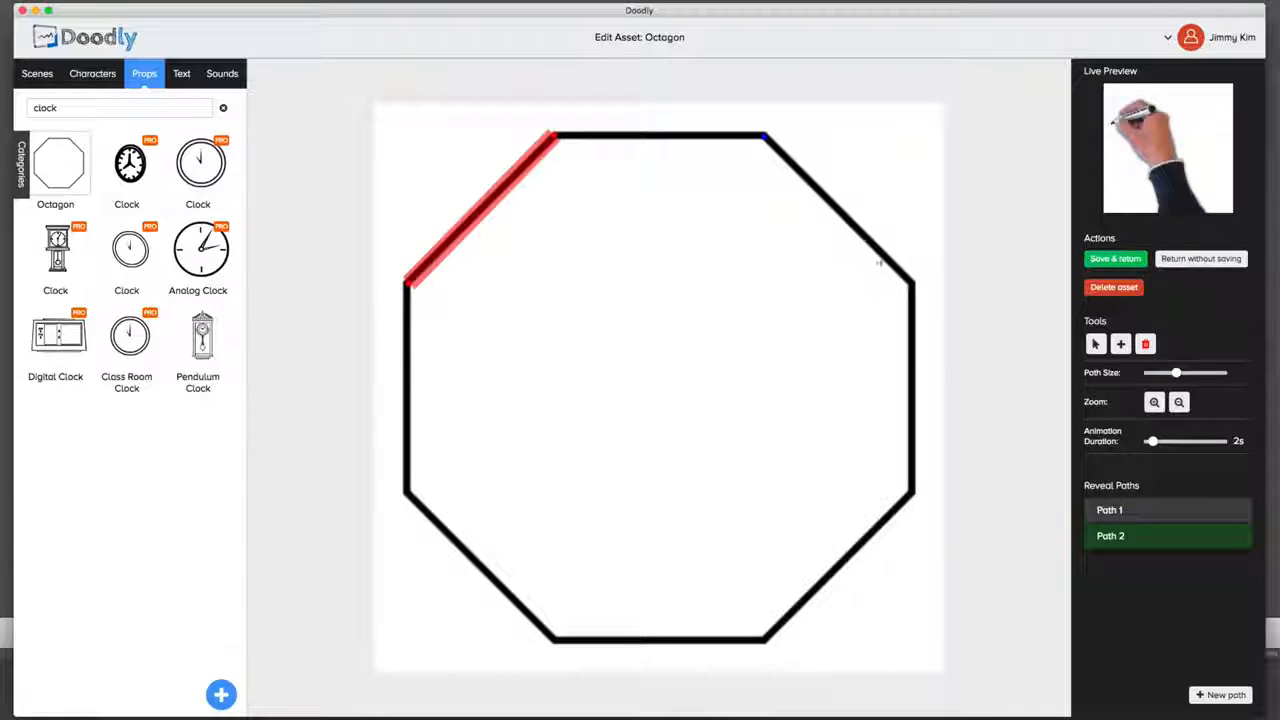
left_click(912, 283)
Step: Add Path 3 along the octagon's lower-right edge and Path 4 along its lower-left edge
left_click(1205, 693)
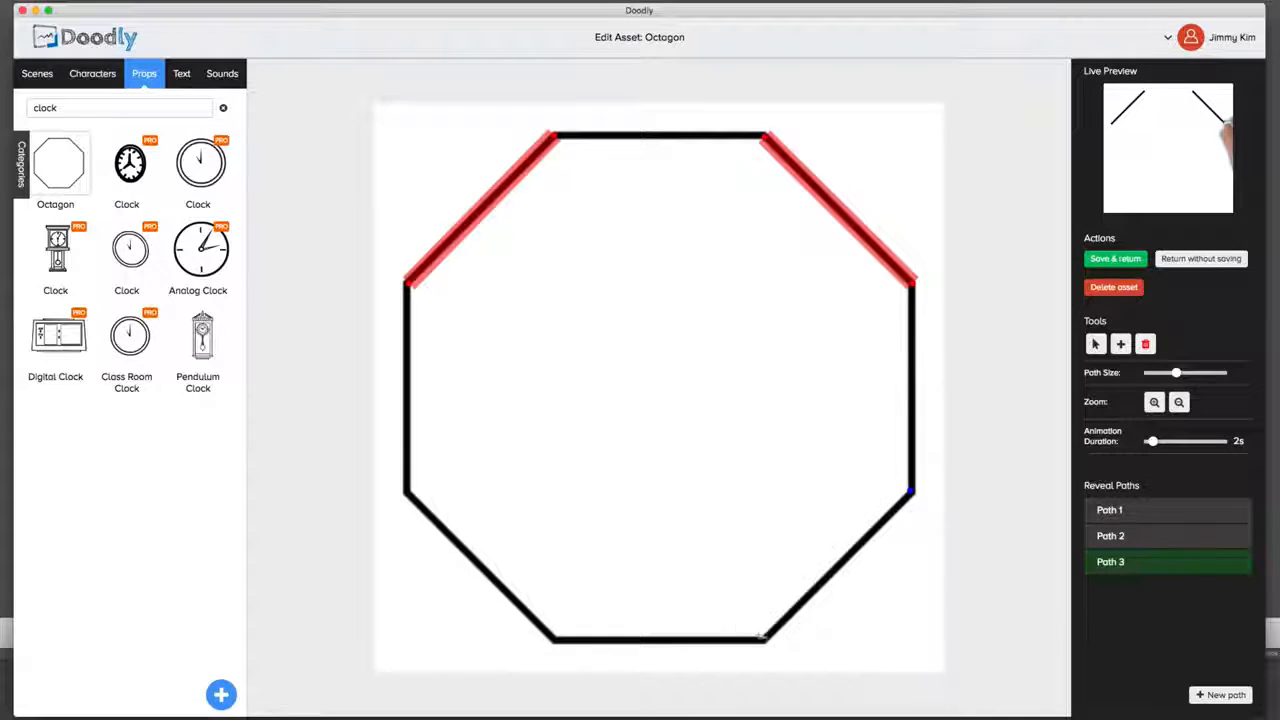
left_click(765, 638)
left_click(1218, 694)
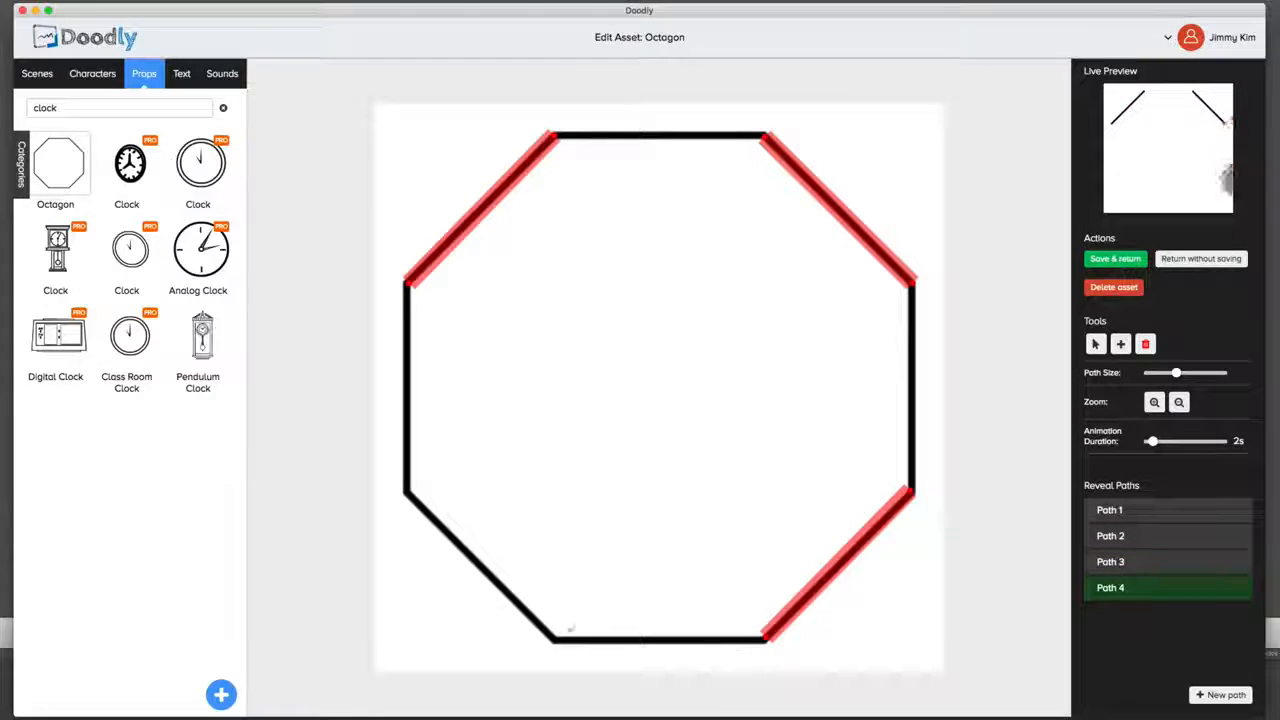
left_click(401, 494)
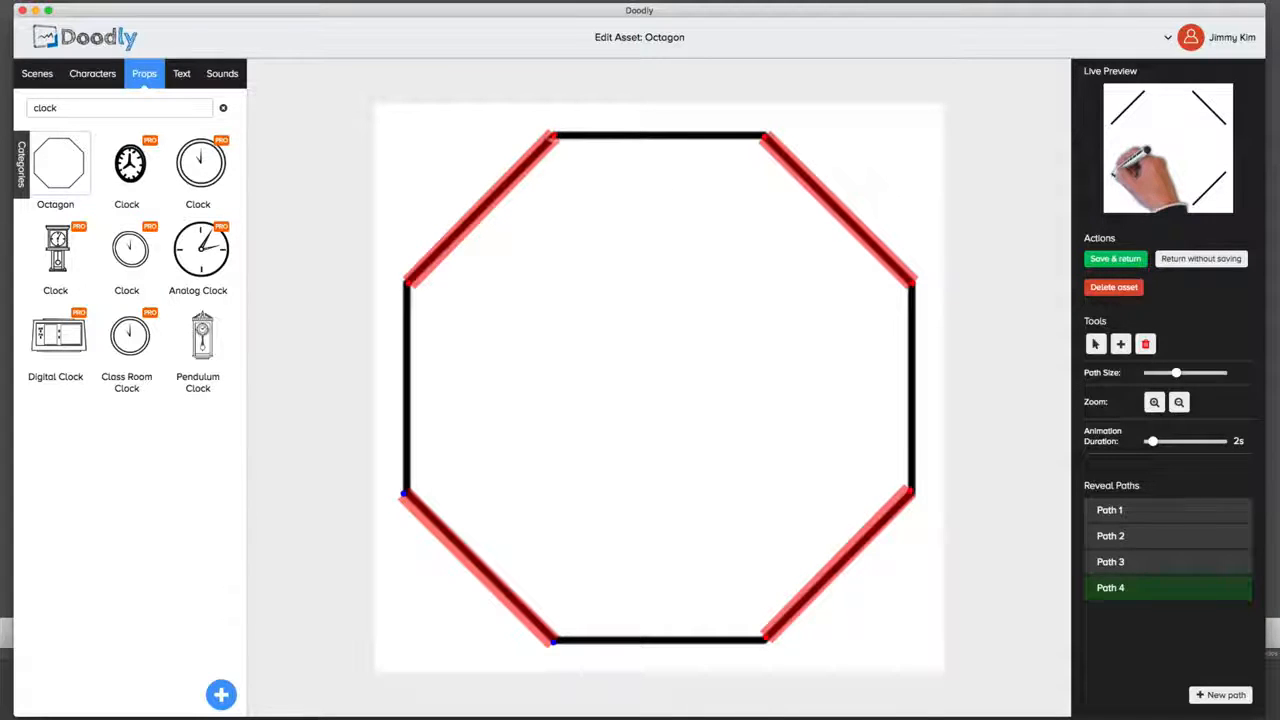
Step: Add Path 5 along the octagon's top edge and extend it down to and across the bottom edge
left_click(1221, 694)
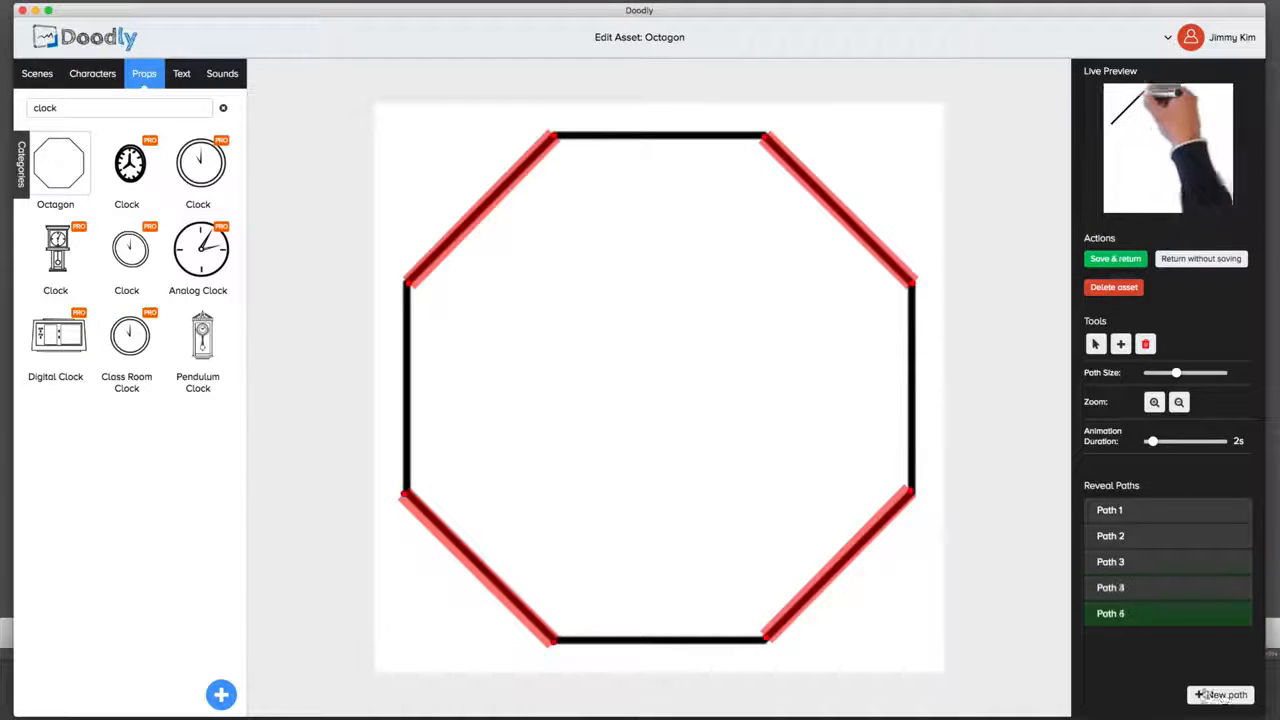
left_click(553, 140)
left_click(766, 143)
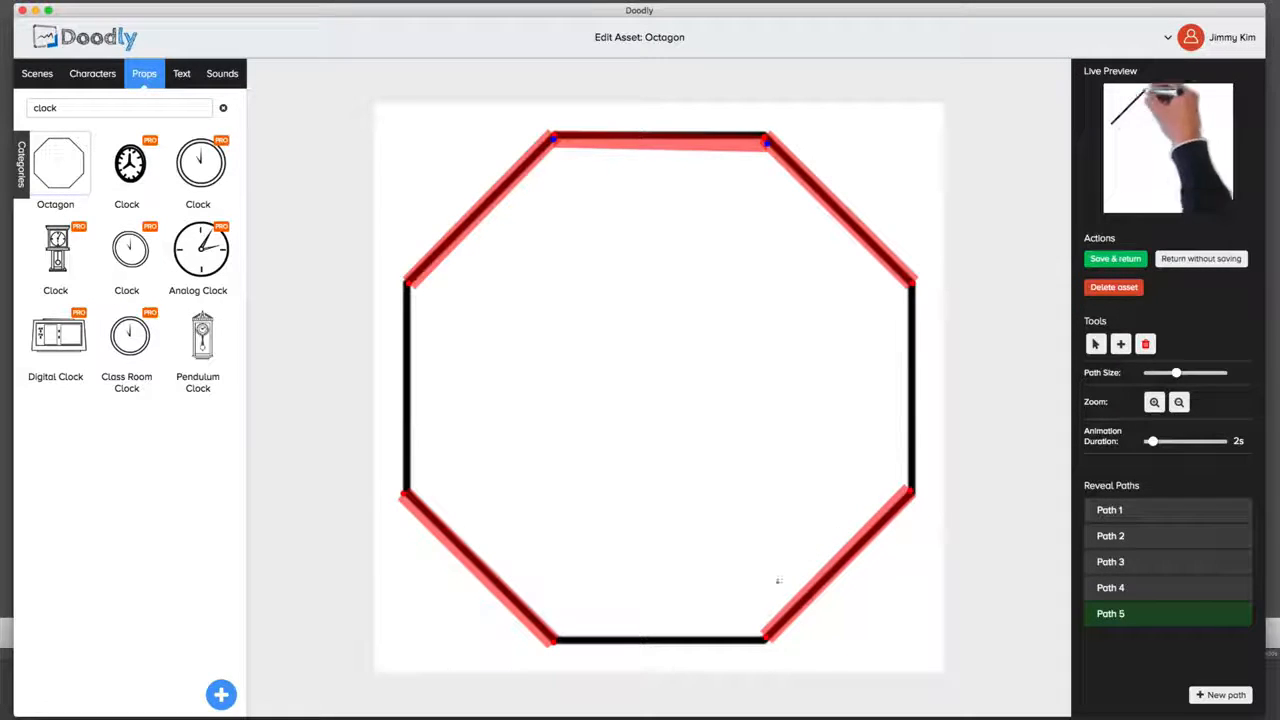
left_click(765, 640)
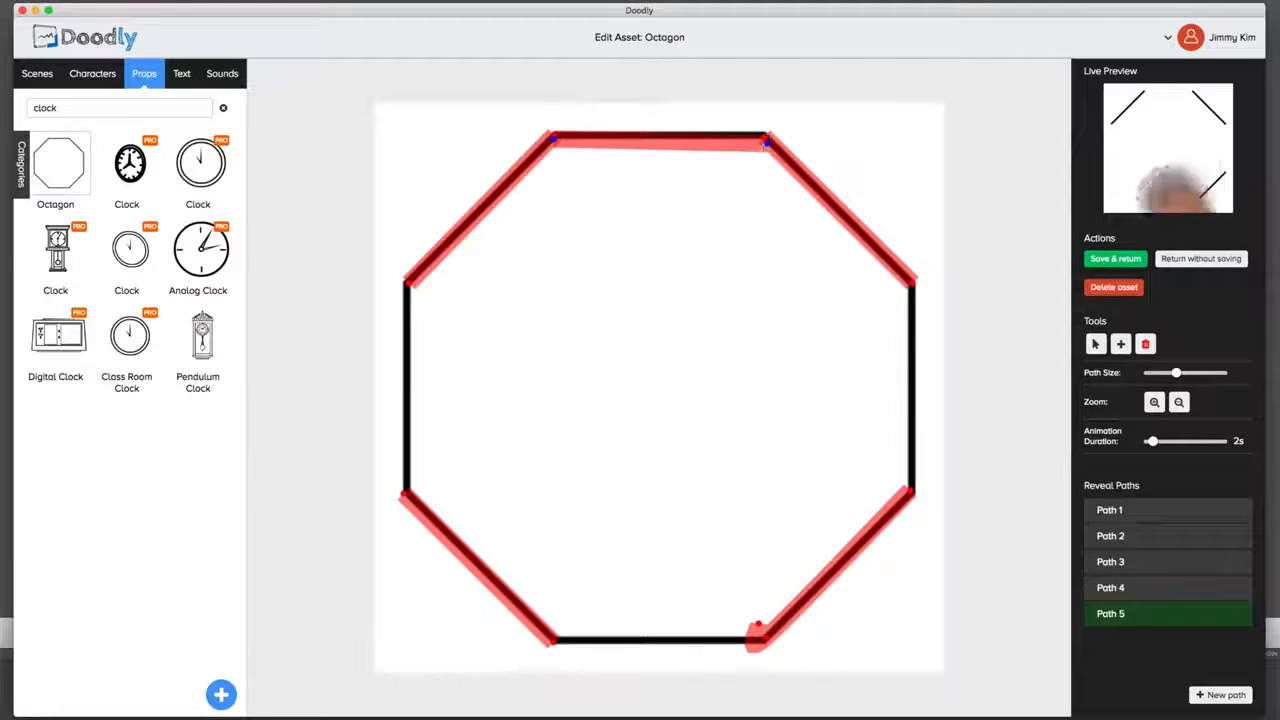
left_click(749, 615)
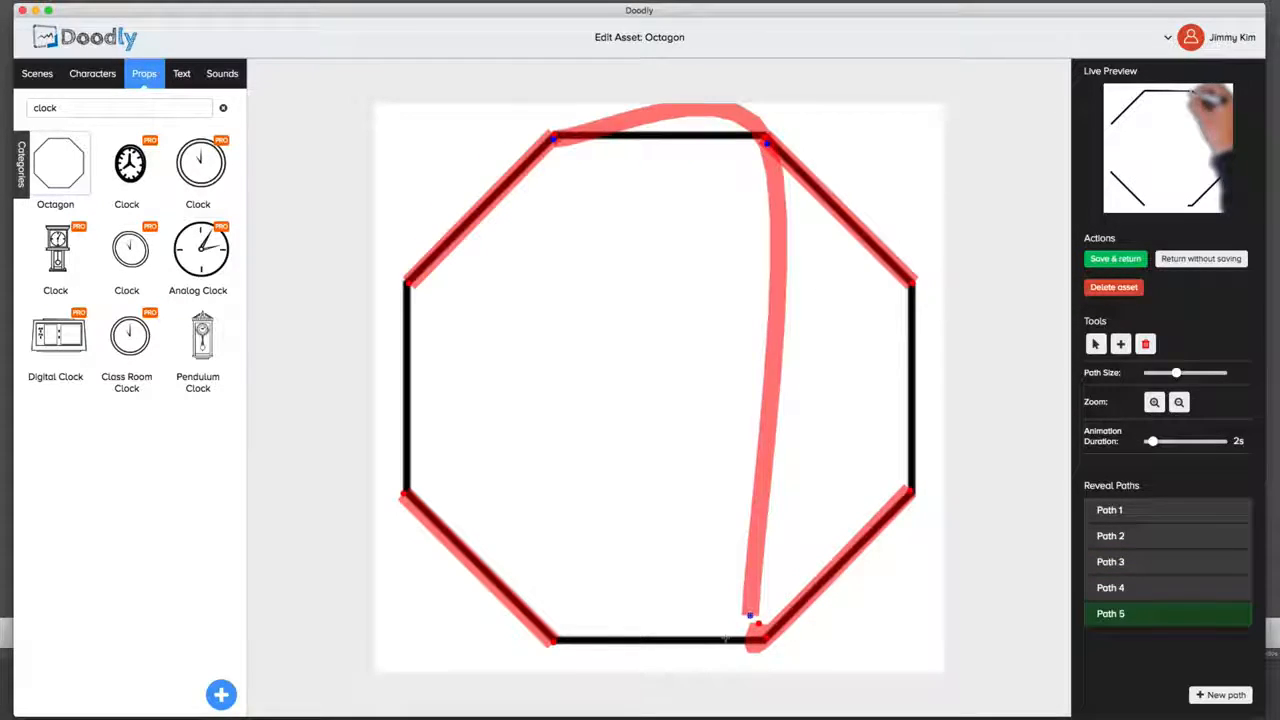
left_click(543, 640)
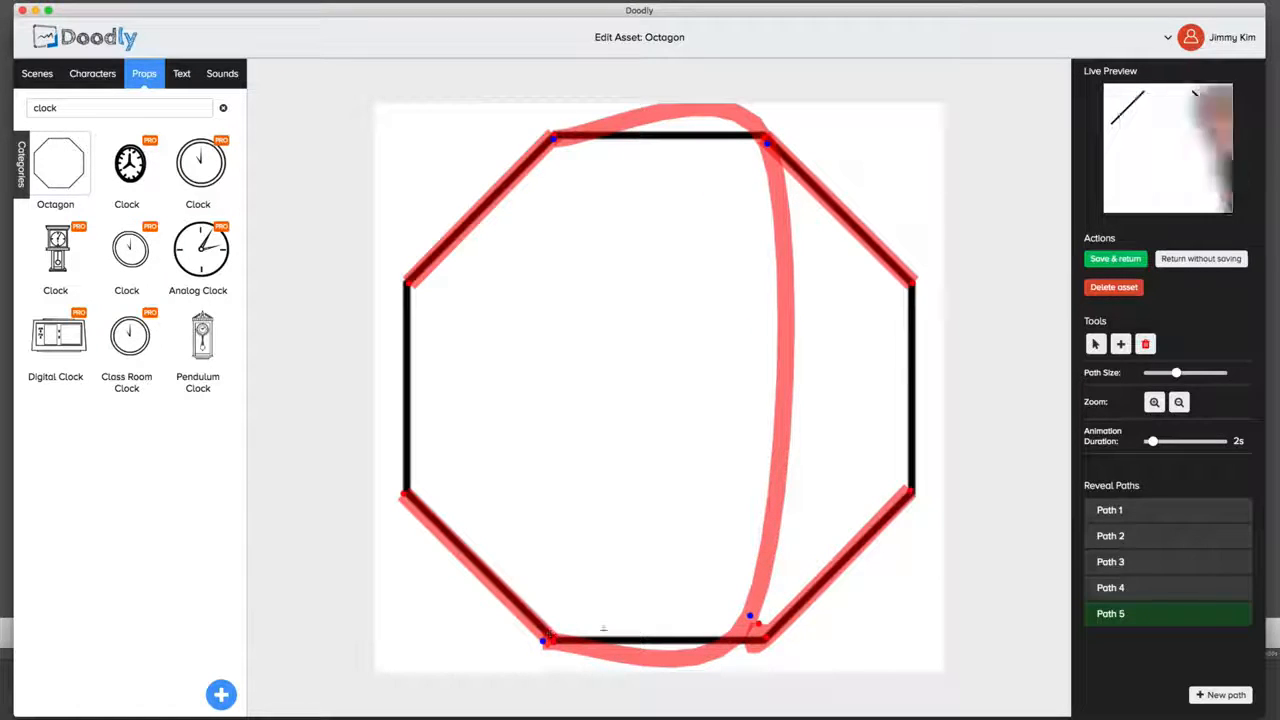
Step: Continue Path 5 back along the bottom edge, through the octagon's interior and down its left edge
left_click(686, 628)
left_click(710, 631)
left_click(700, 445)
left_click(678, 275)
left_click(592, 237)
left_click(436, 305)
left_click(416, 296)
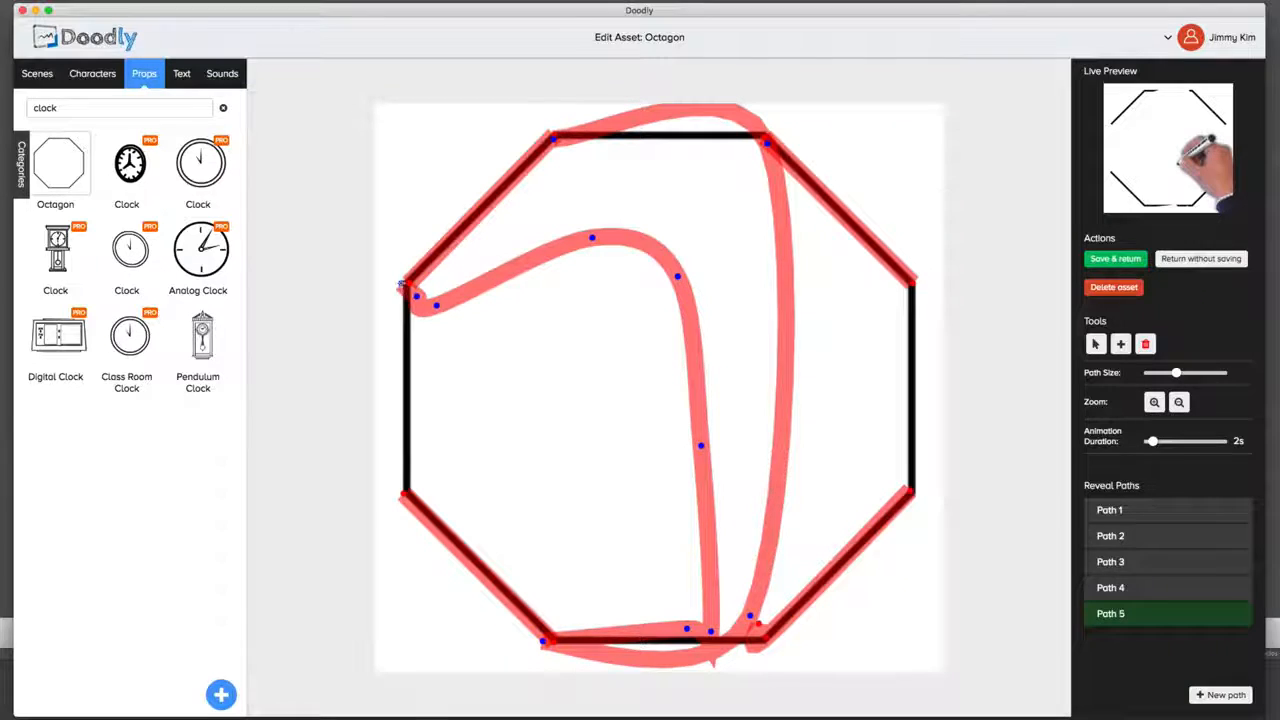
left_click(405, 384)
left_click(403, 427)
left_click(405, 465)
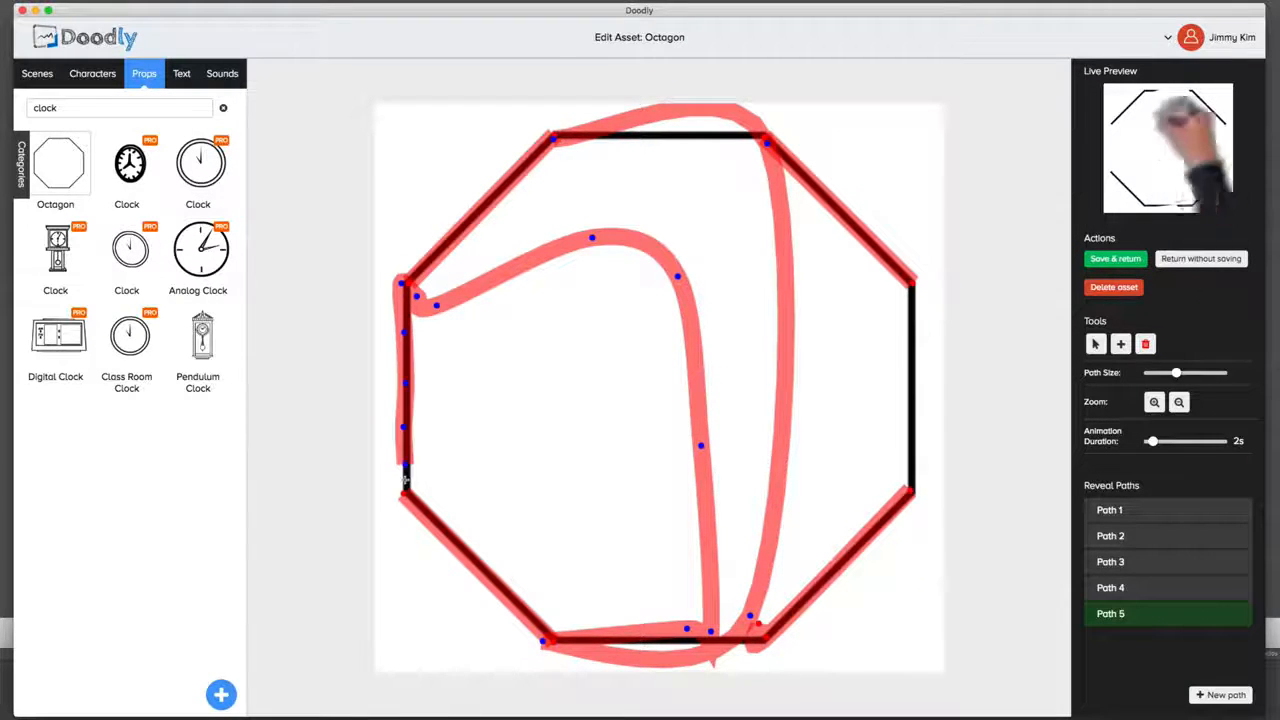
Step: Extend Path 5 down the octagon's right edge and add further points along its top edge
left_click(911, 289)
left_click(908, 315)
left_click(913, 357)
left_click(911, 390)
left_click(909, 415)
left_click(908, 437)
left_click(908, 461)
left_click(912, 482)
left_click(701, 144)
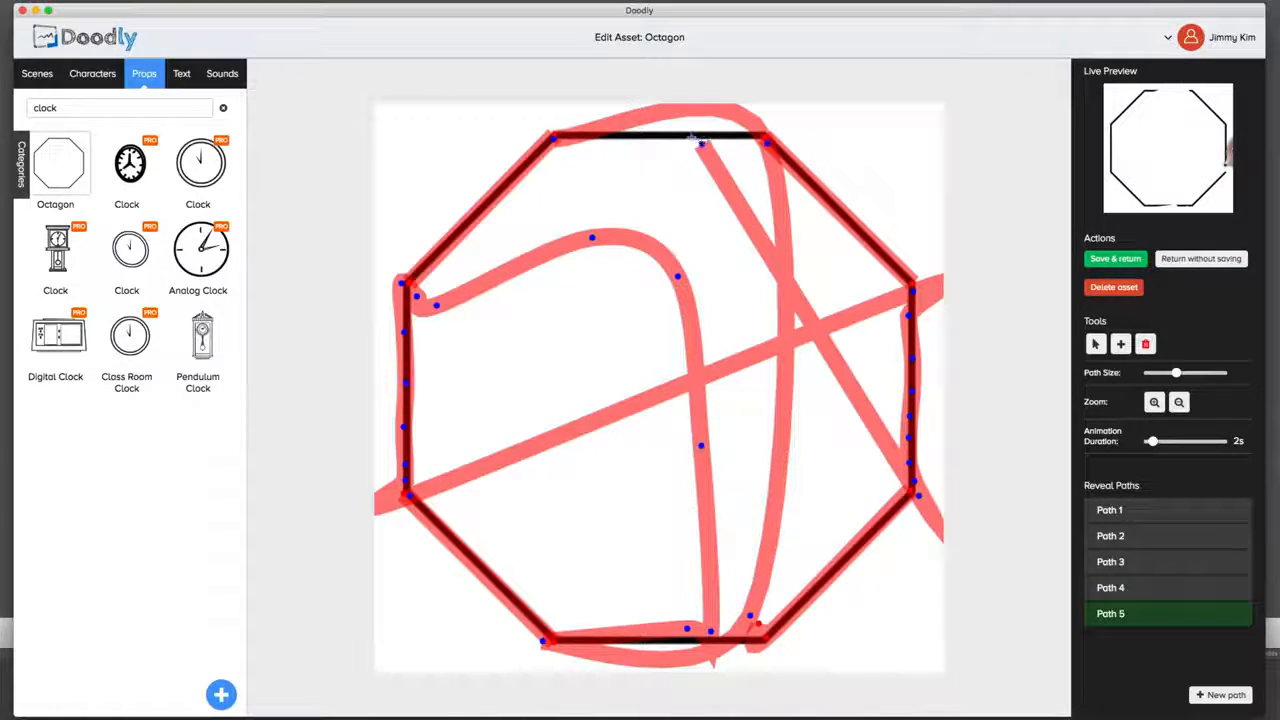
left_click(644, 137)
left_click(612, 135)
left_click(757, 132)
Step: Set the octagon's animation duration to 19 s and preview how the traced paths draw it
left_click(1163, 118)
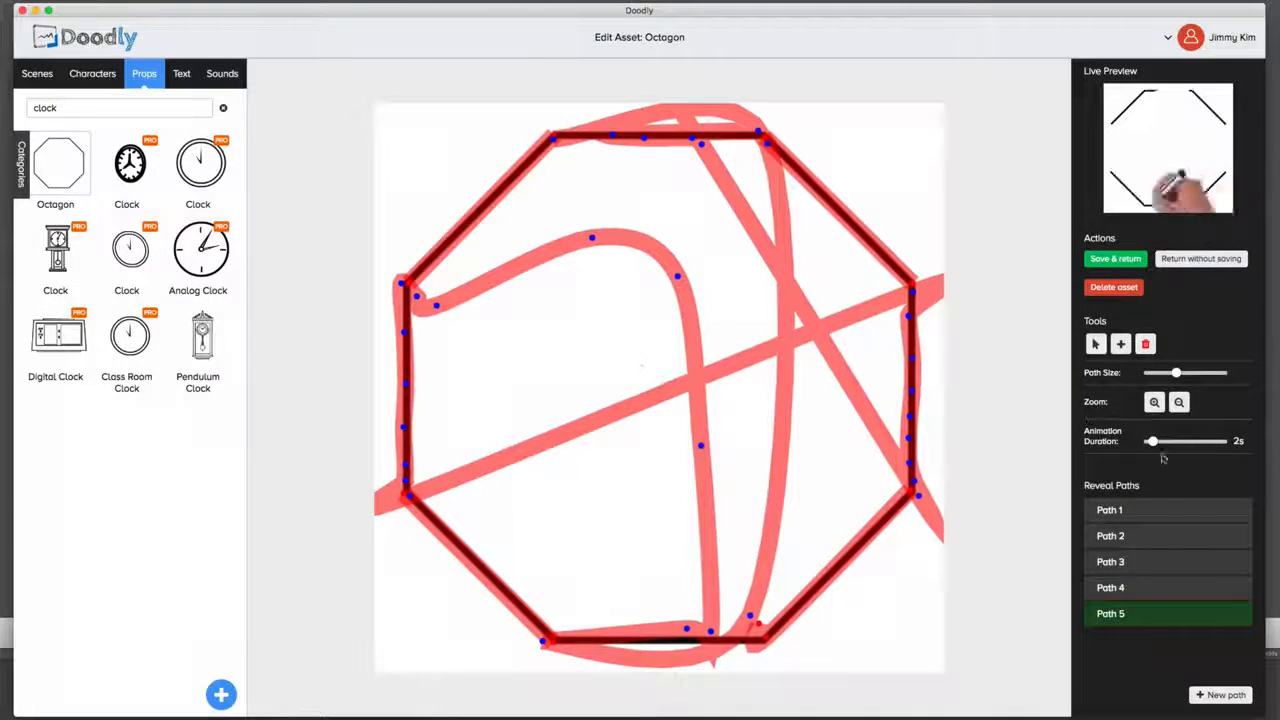
left_click(977, 263)
left_click_drag(1156, 446, 1196, 444)
left_click(1163, 150)
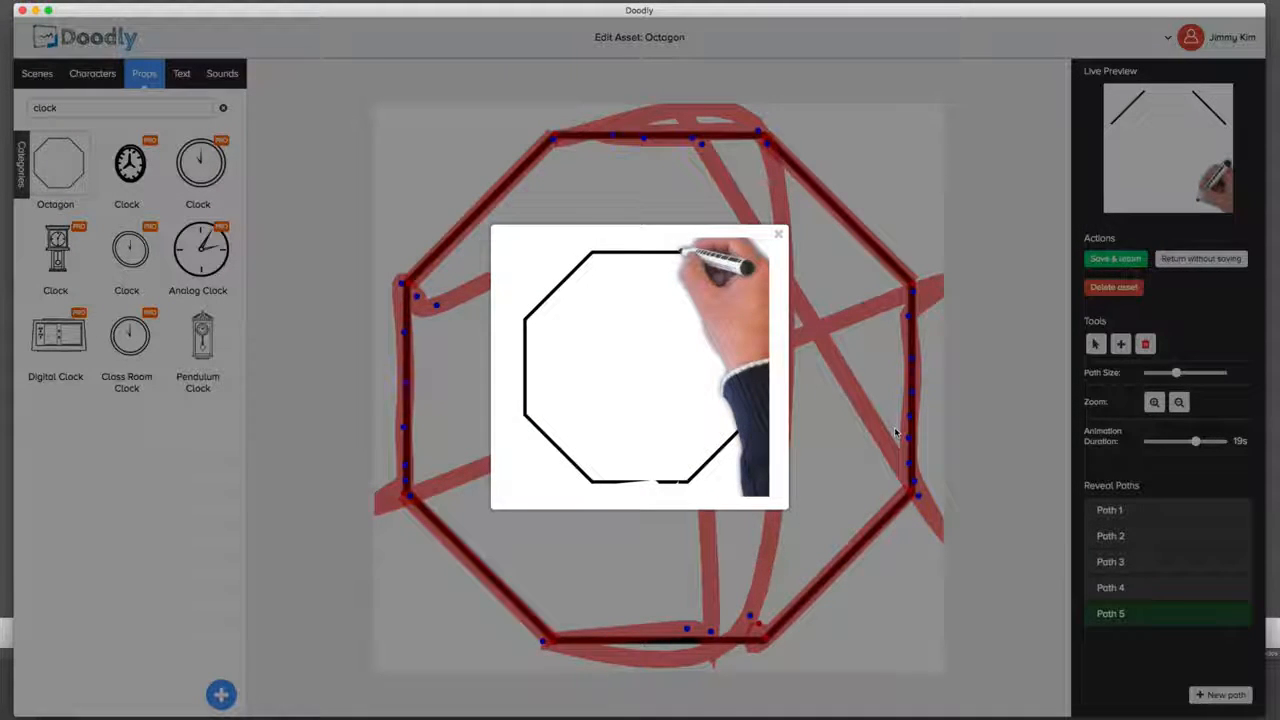
left_click(779, 233)
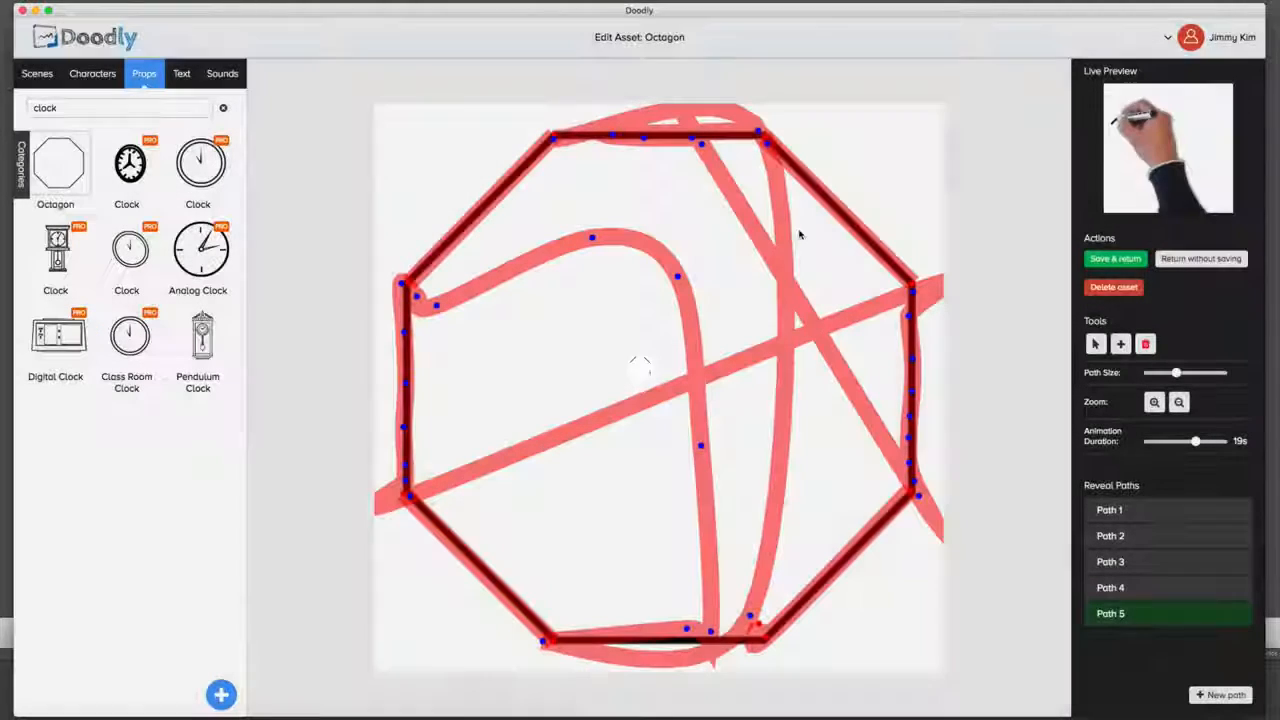
Step: Leave asset editing without saving and delete the octagon from the scene
left_click(1201, 258)
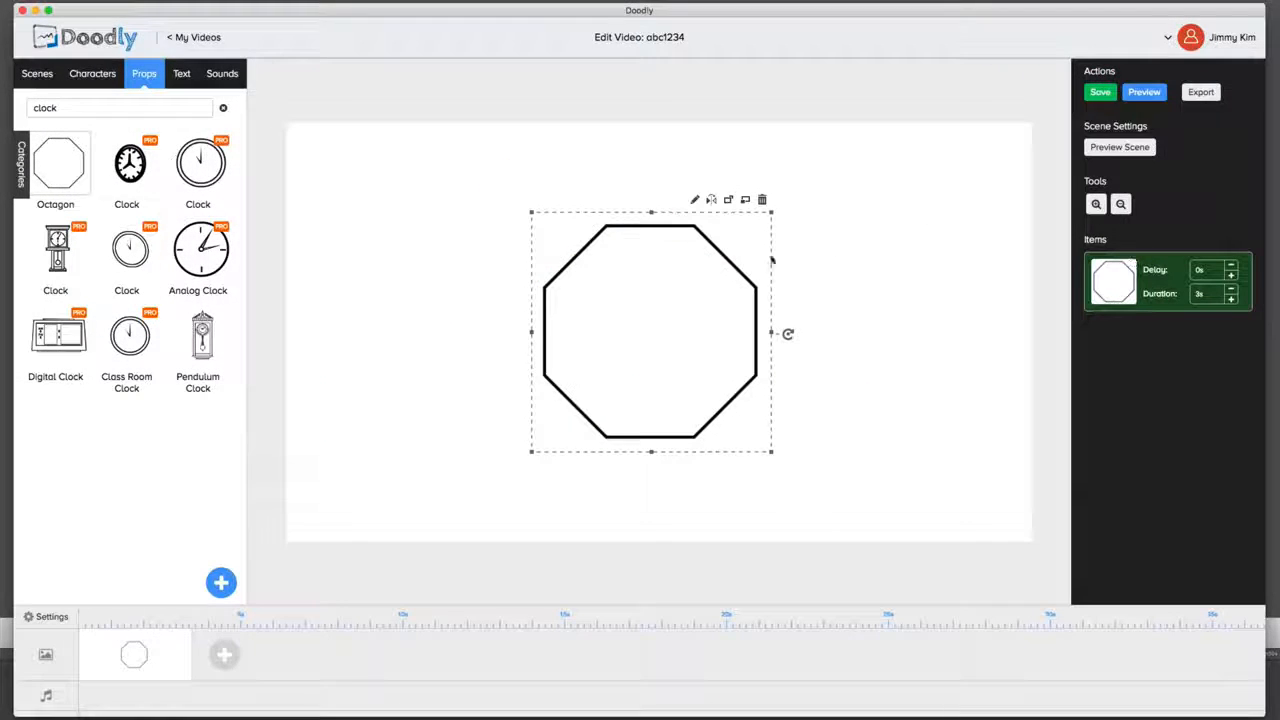
left_click(893, 246)
left_click(731, 261)
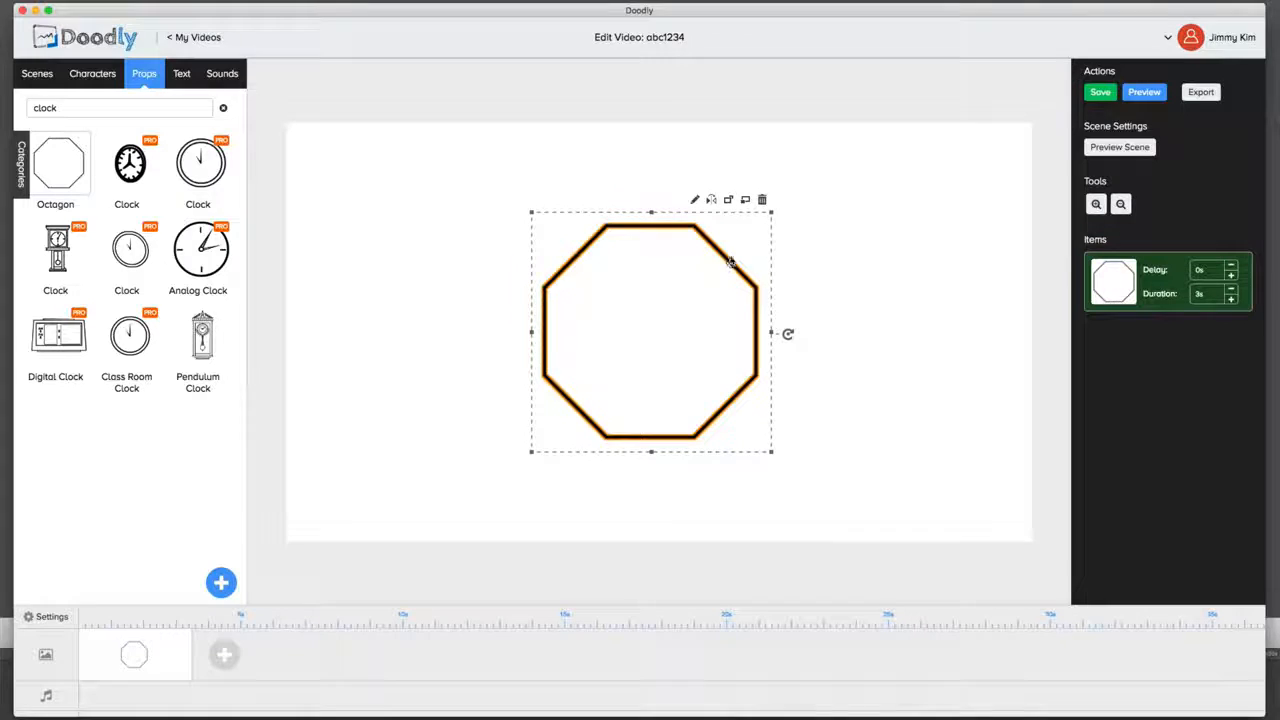
left_click(762, 199)
left_click(601, 400)
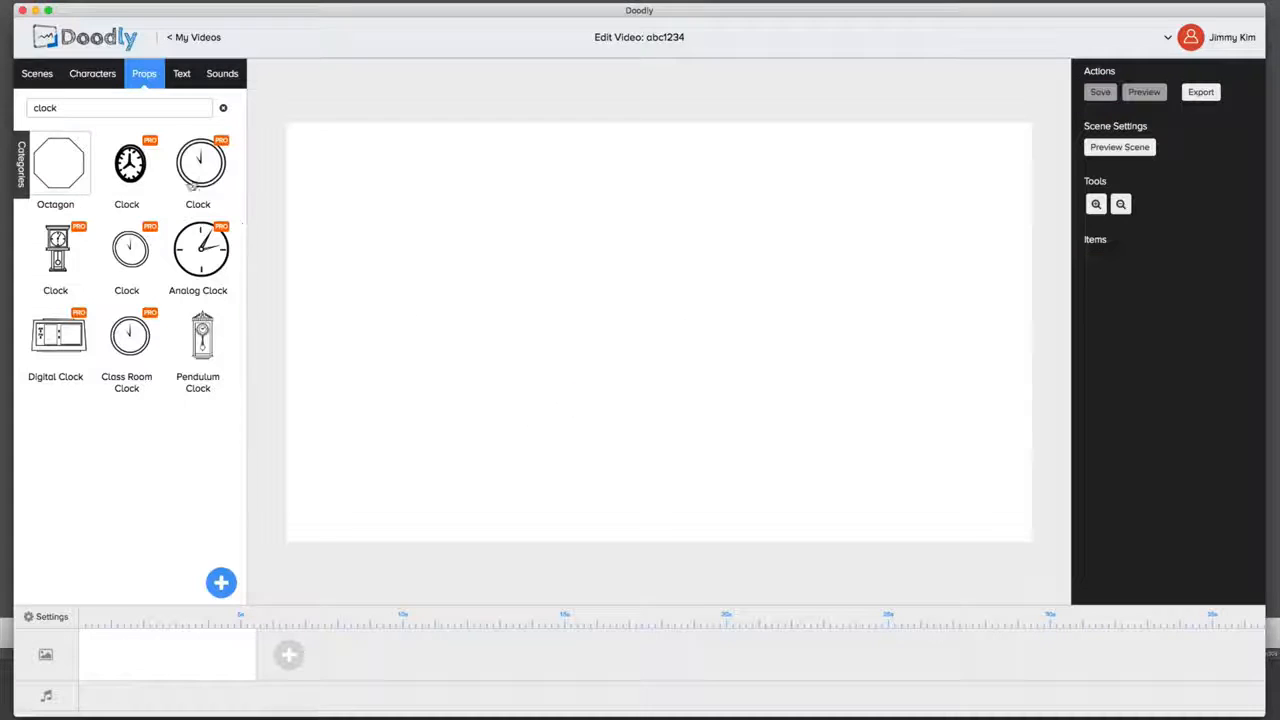
Step: Clear the prop search and browse the full prop library
double_click(67, 111)
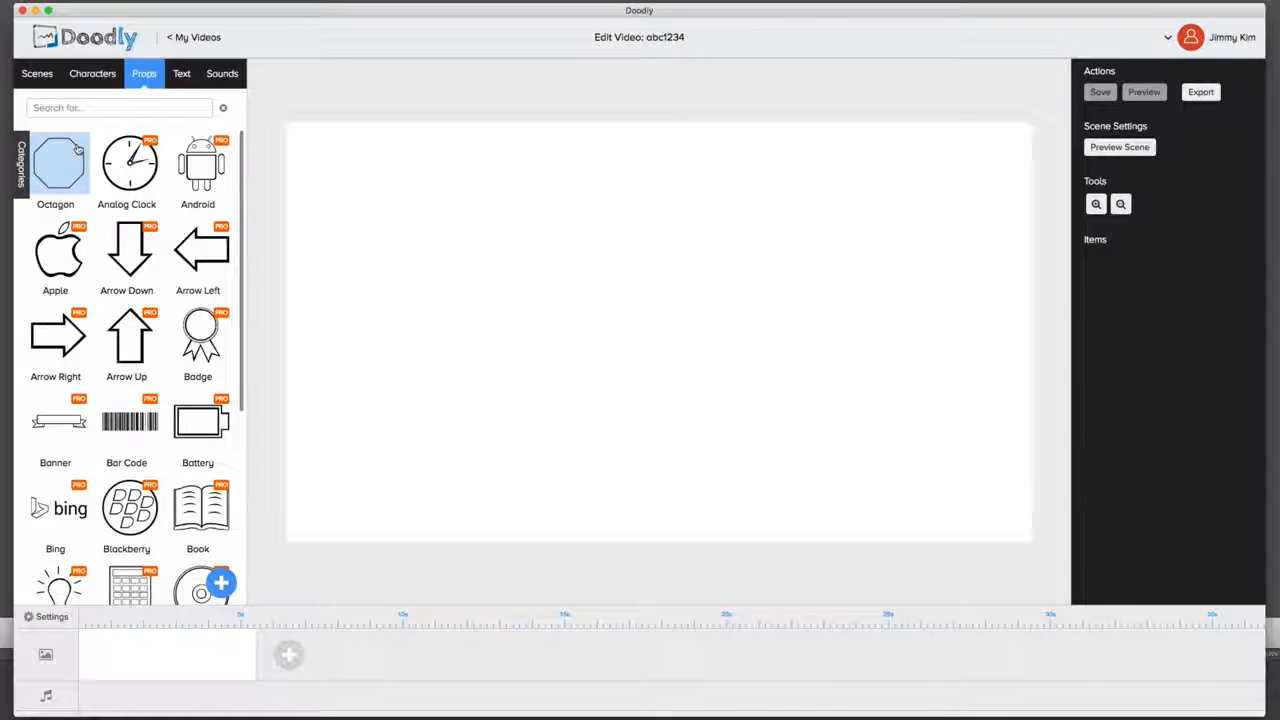
scroll(115, 279, "down", 3)
scroll(115, 279, "up", 3)
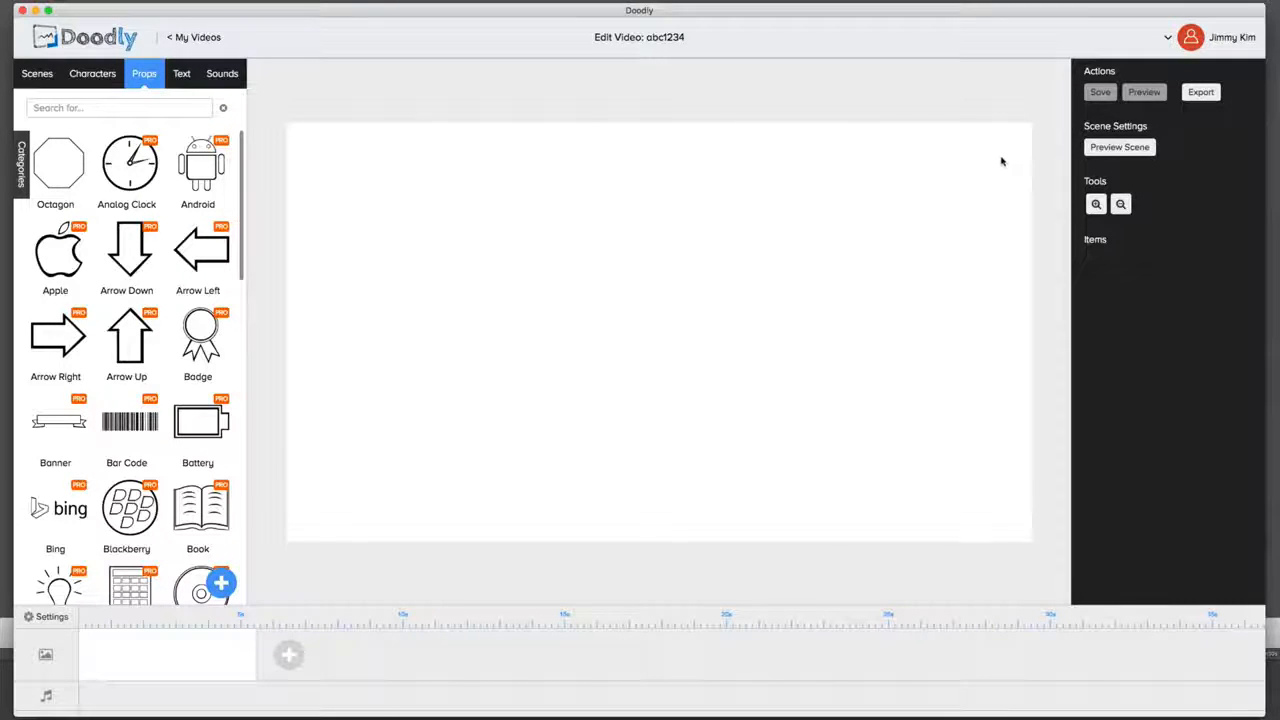
Step: Add the bedroom scene to the canvas and show the sound library
left_click(110, 76)
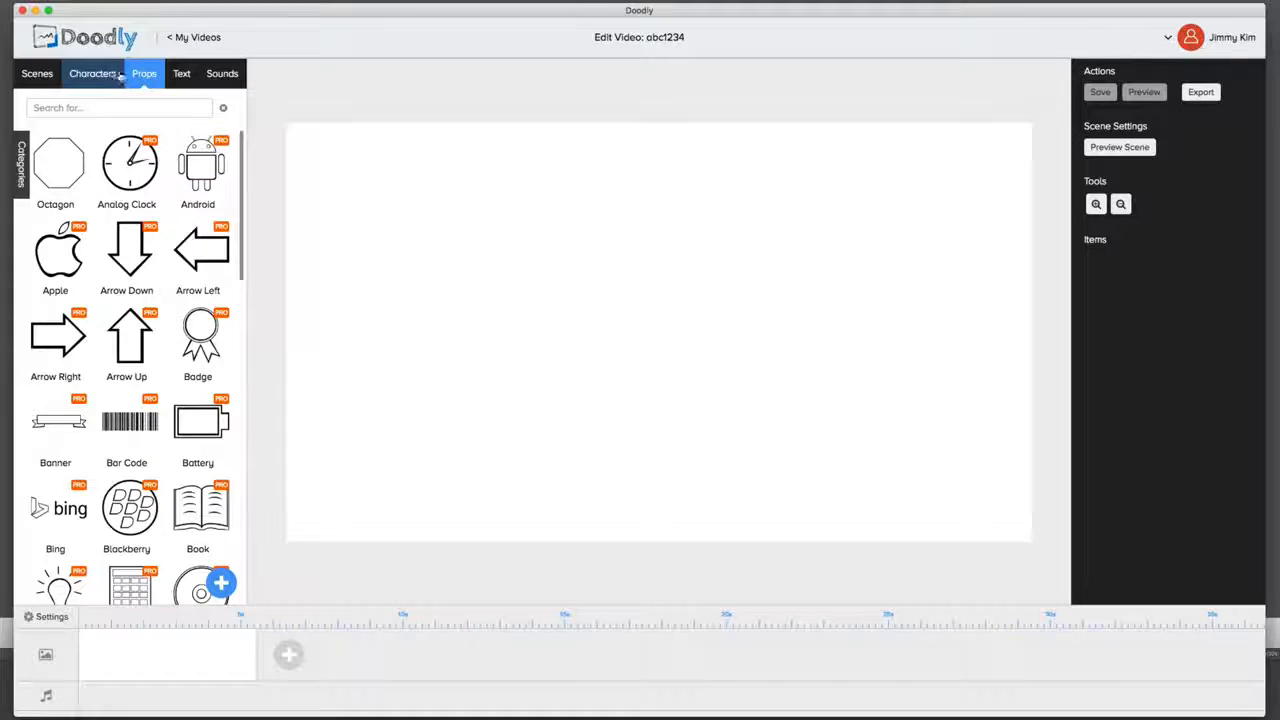
left_click(24, 77)
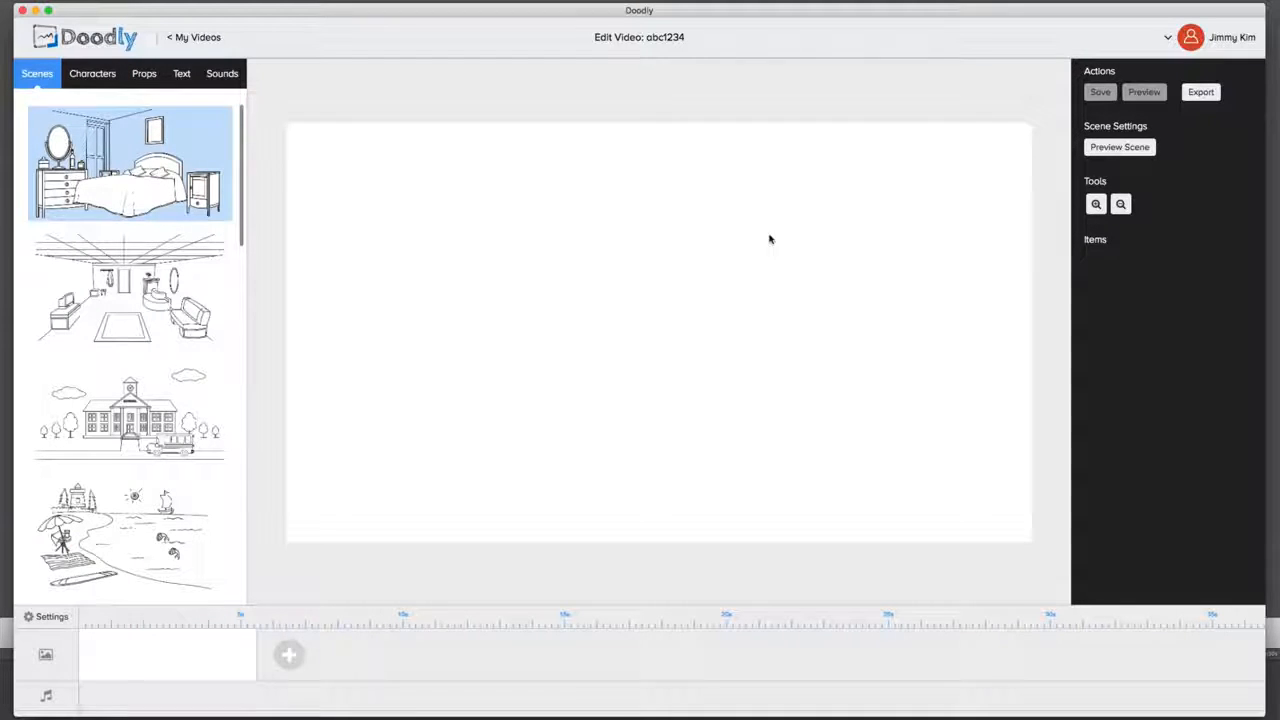
left_click_drag(512, 213, 877, 271)
left_click(220, 74)
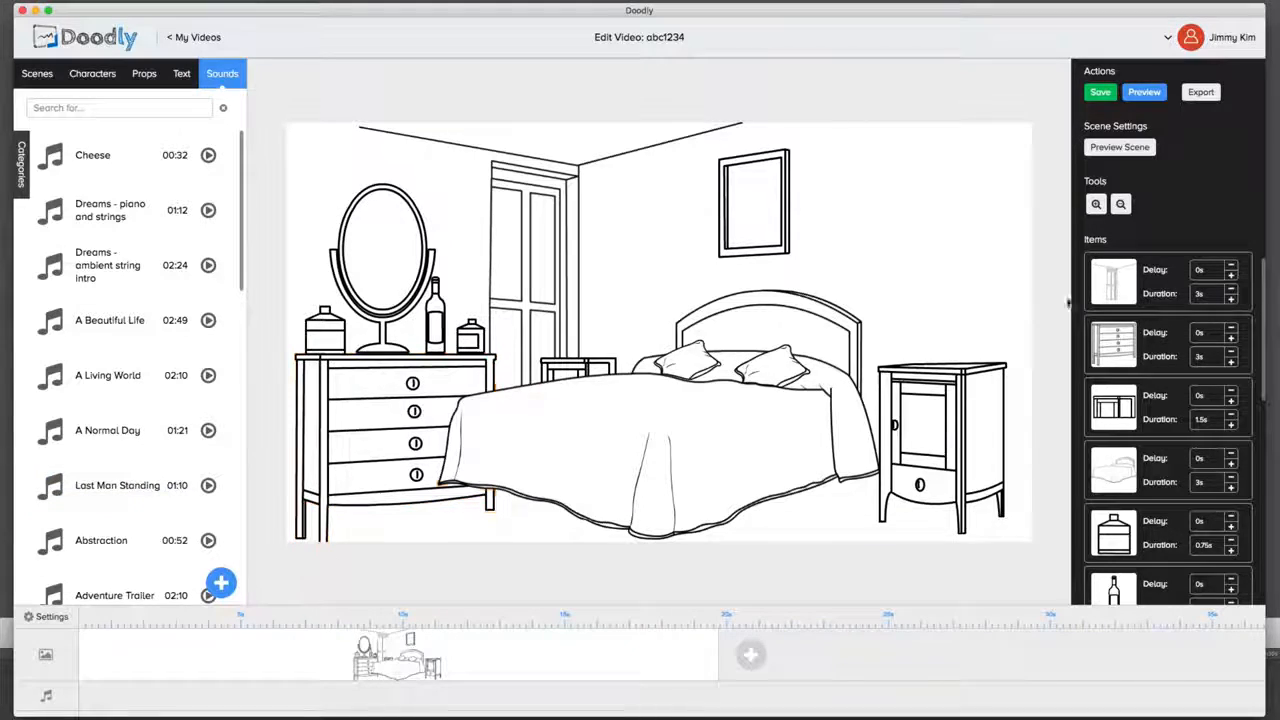
Step: Open the video export settings and view the available resolutions
left_click(1200, 92)
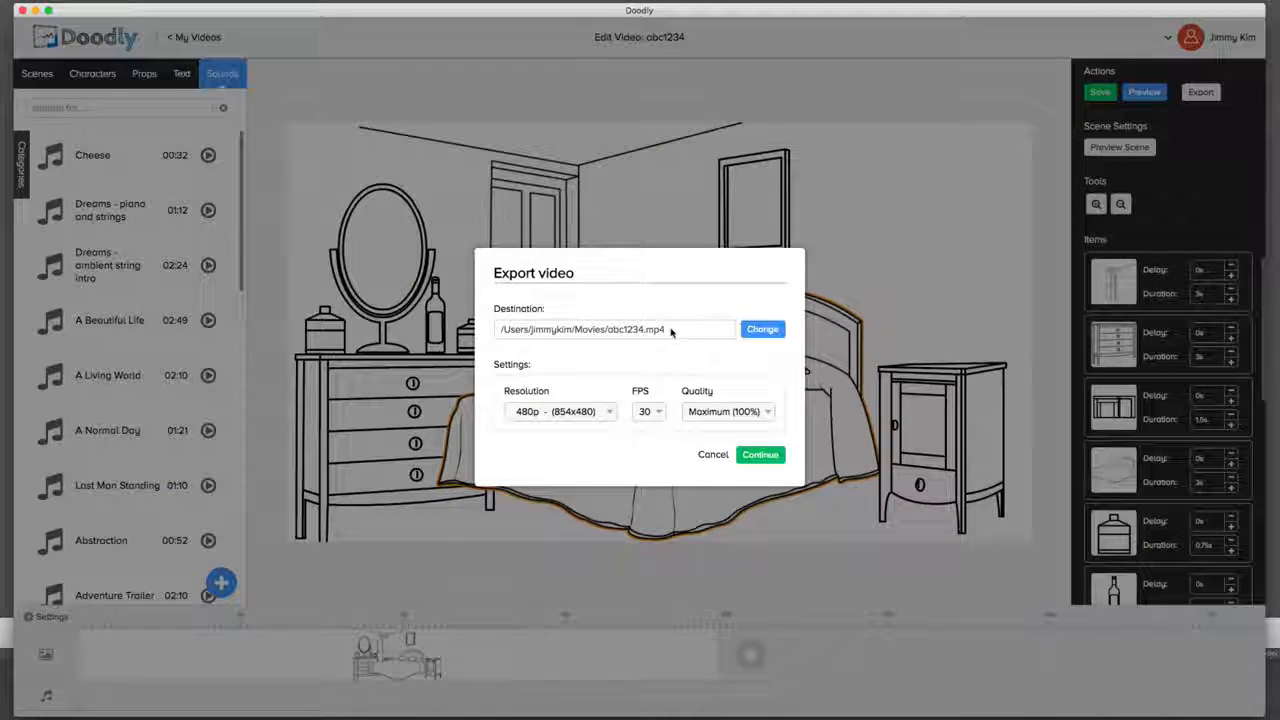
left_click(580, 419)
left_click(660, 390)
left_click(602, 415)
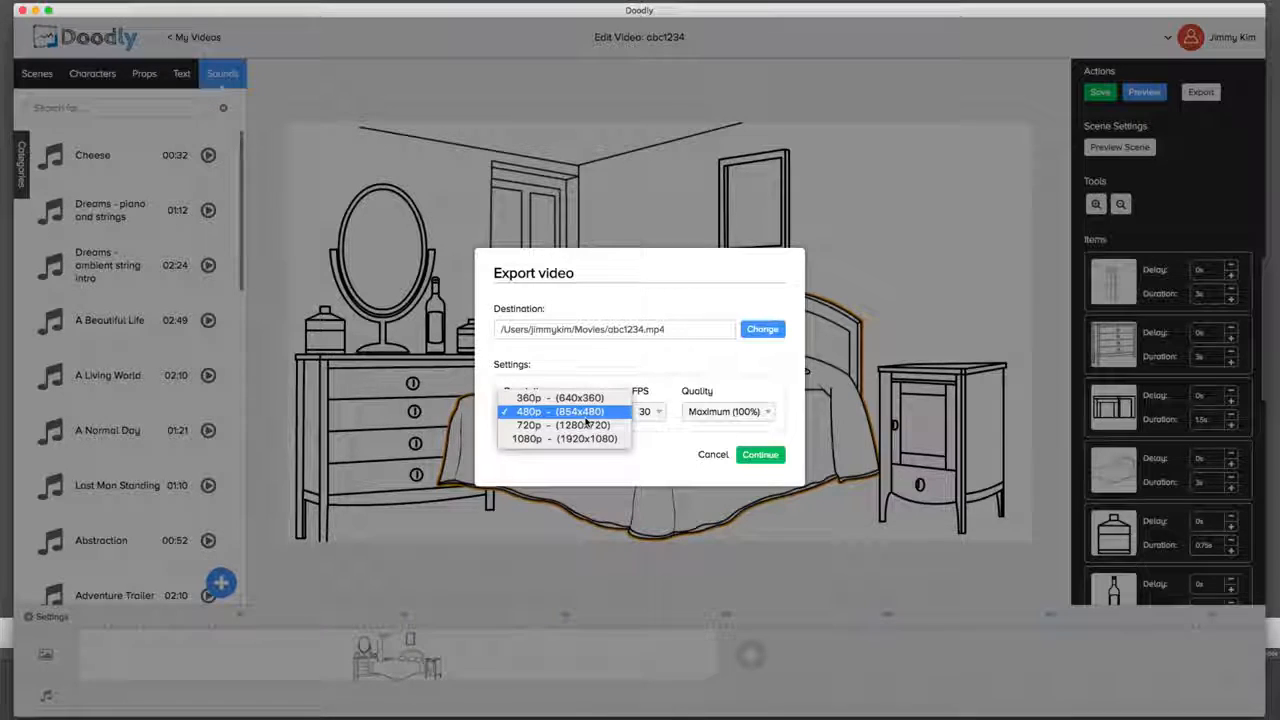
left_click(648, 372)
Step: View the FPS and quality choices offered for the video export
left_click(650, 411)
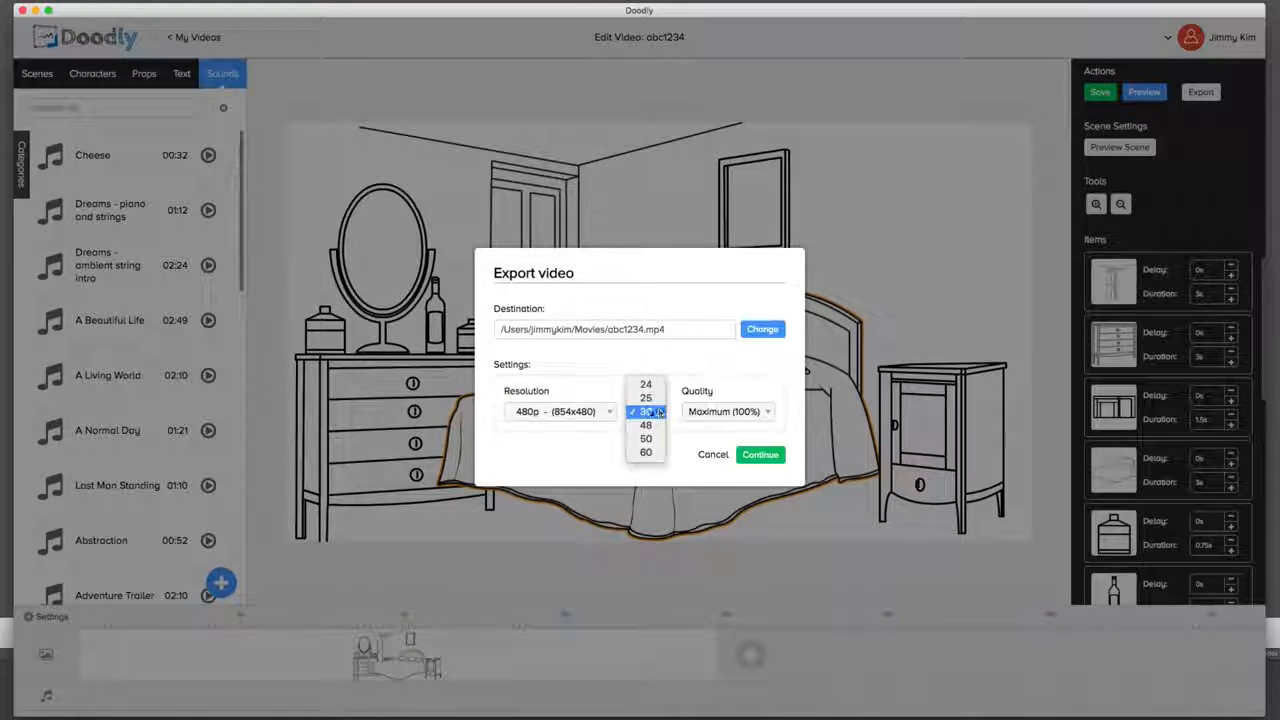
left_click(657, 417)
left_click(657, 417)
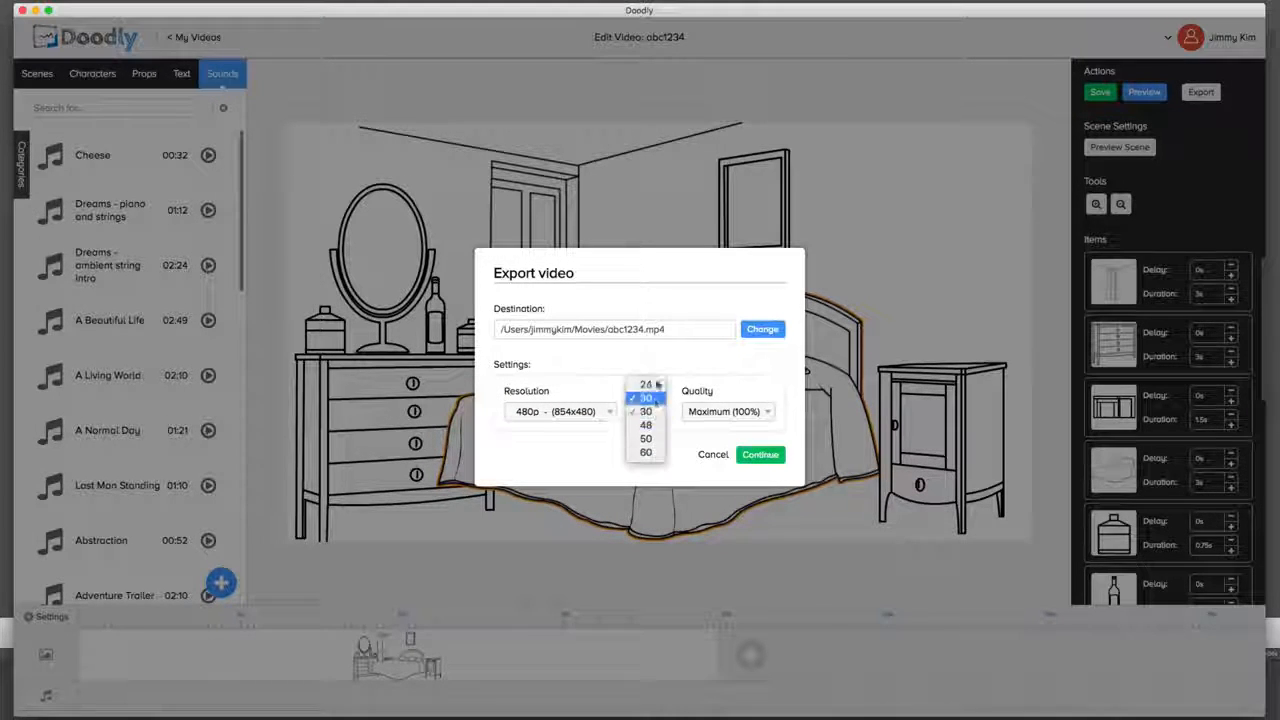
left_click(585, 408)
left_click(690, 380)
left_click(705, 411)
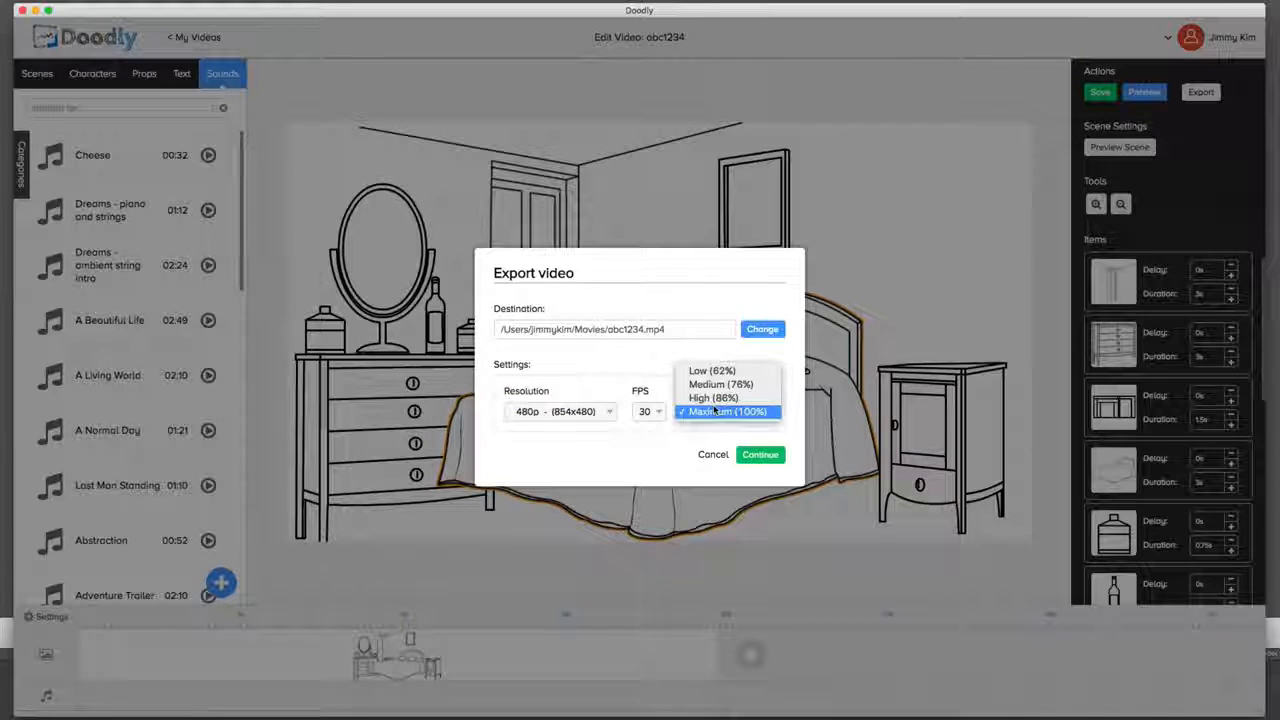
Step: Keep the current export quality and leave the export settings without exporting the video
left_click(592, 362)
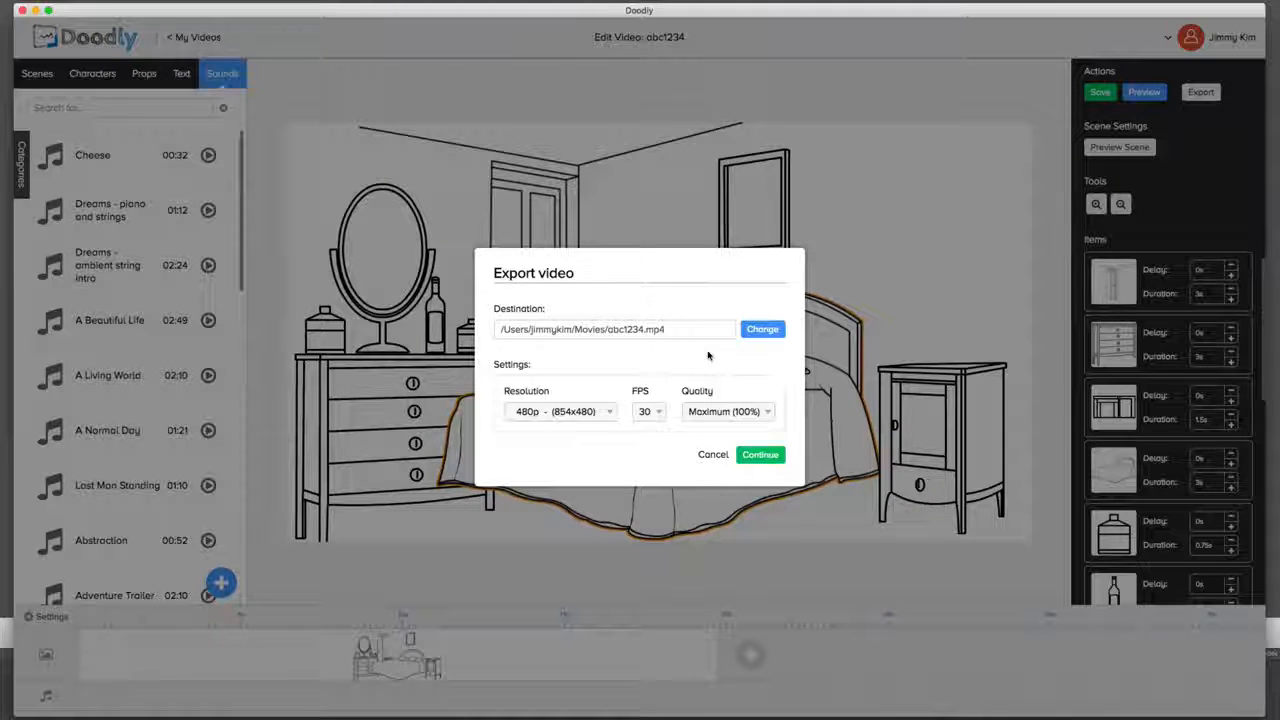
left_click(712, 454)
Step: Change the video style to Blackboard in the video settings and save it
left_click(42, 618)
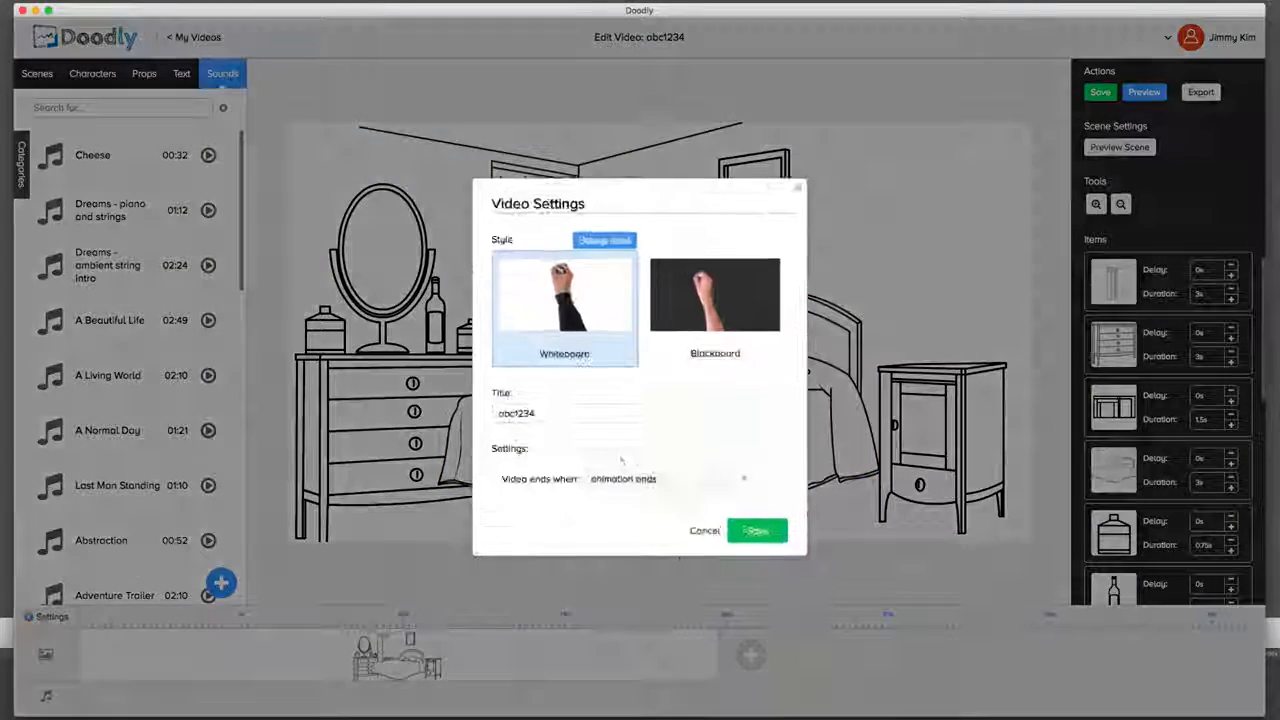
left_click(715, 300)
left_click(757, 528)
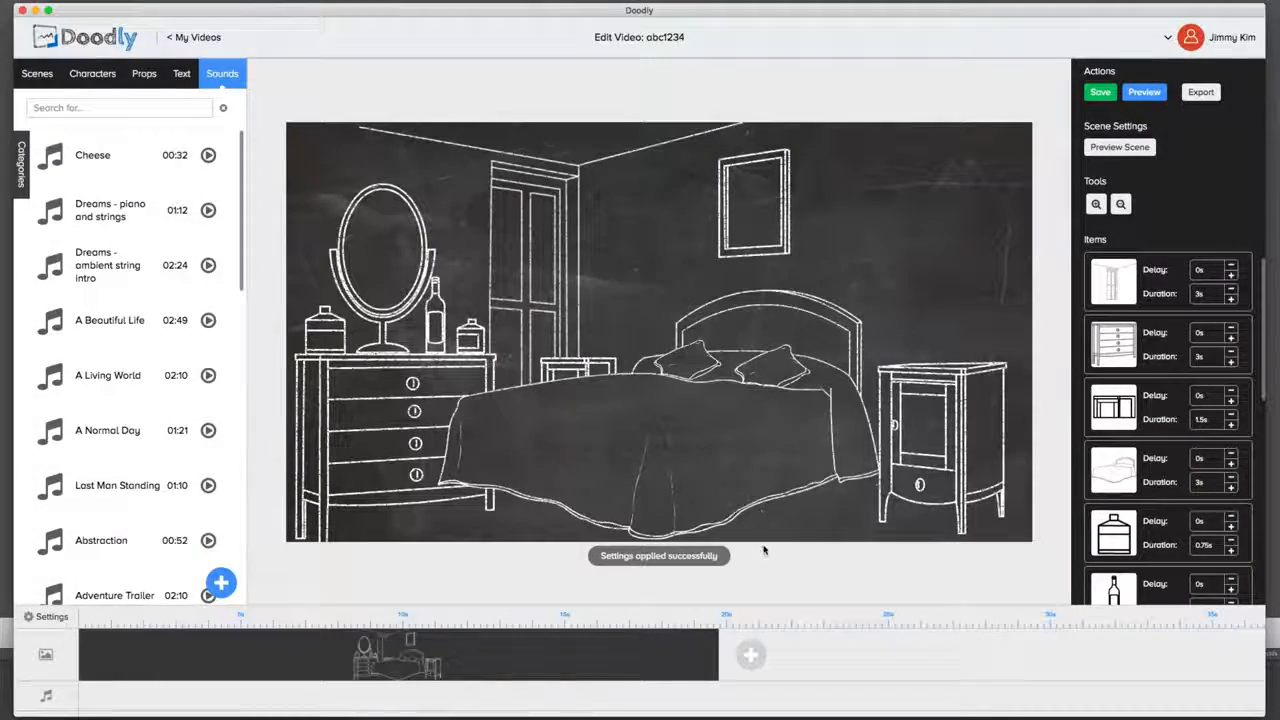
Step: Set the video style to Whiteboard, keep the video ending when the animation ends, and save the video settings
left_click(45, 617)
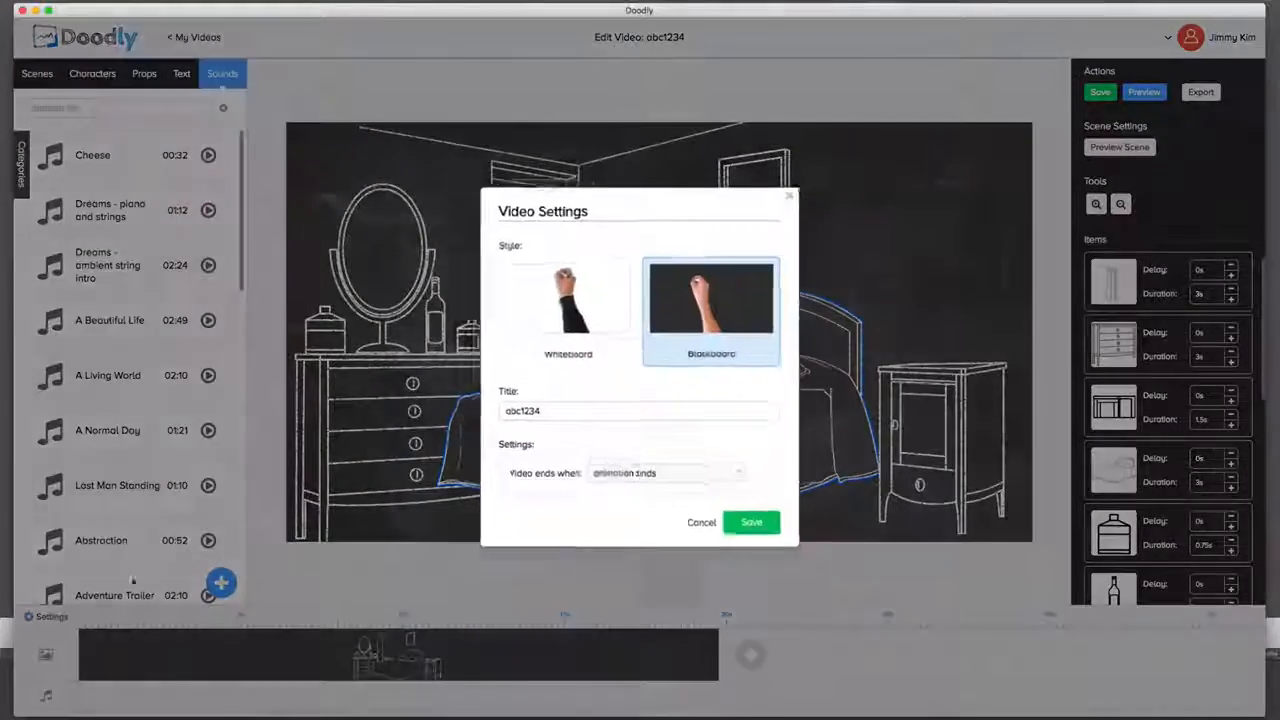
left_click(568, 317)
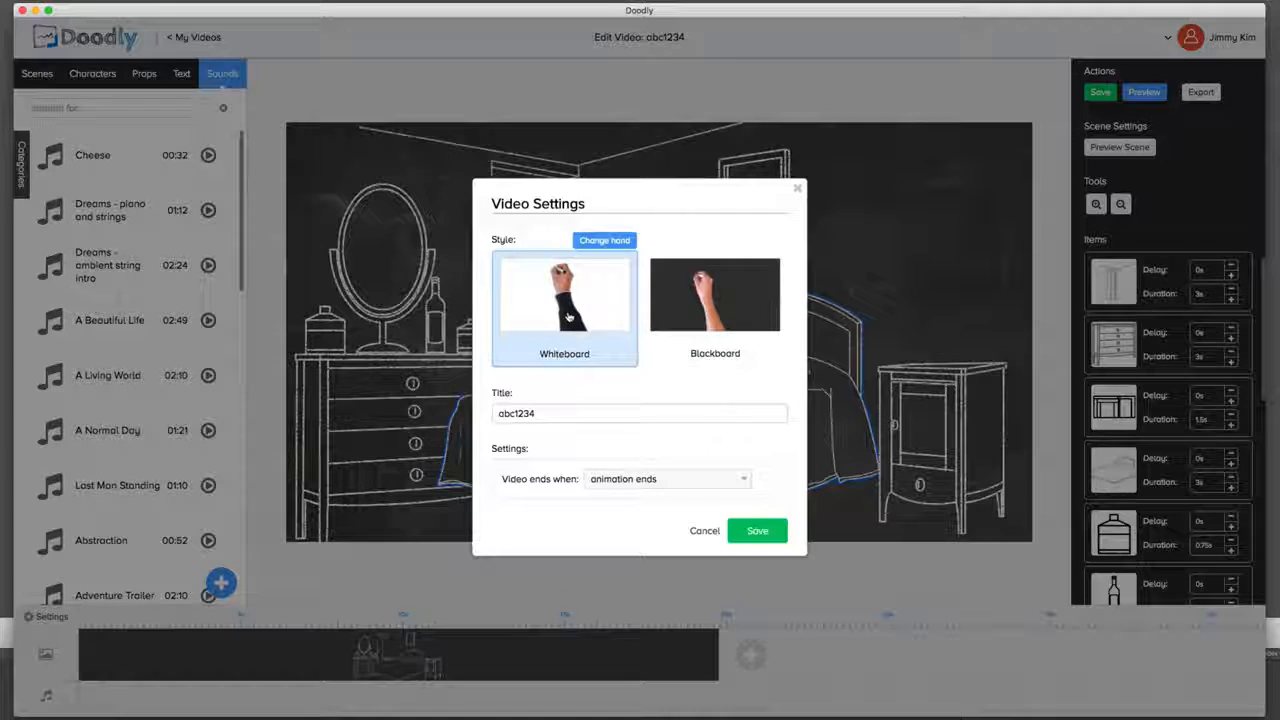
left_click(687, 483)
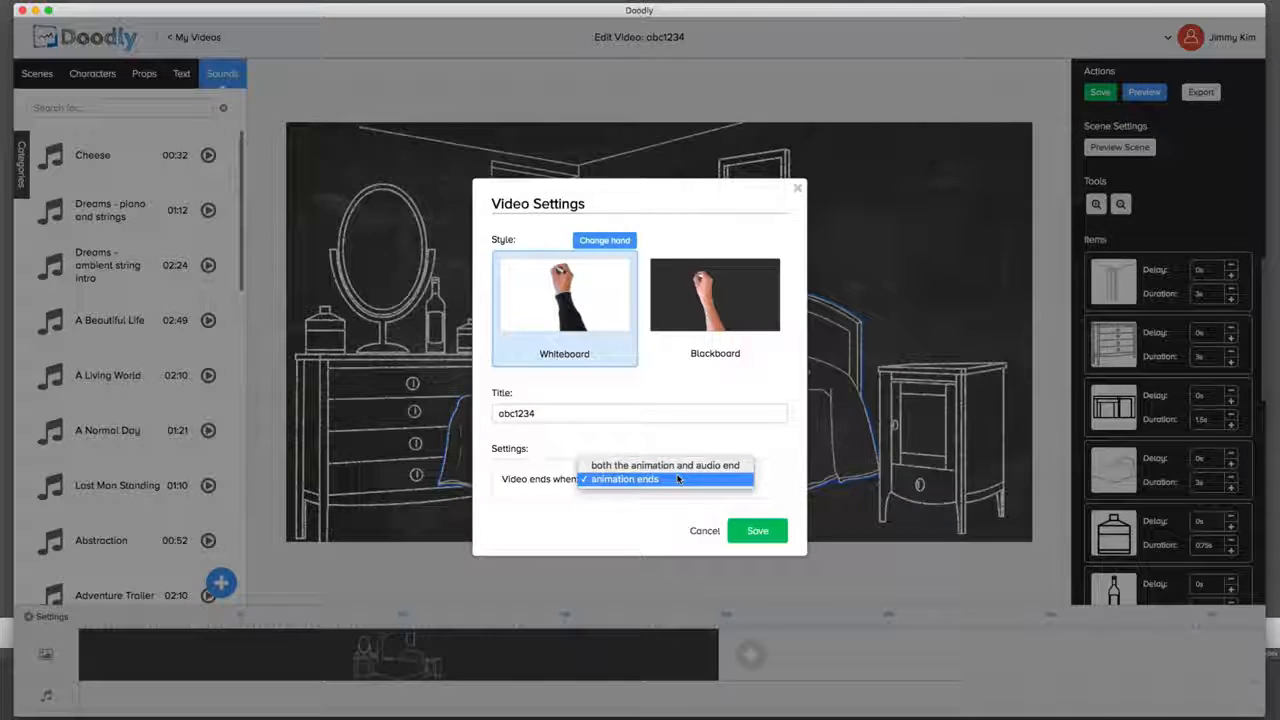
left_click(677, 479)
left_click(757, 531)
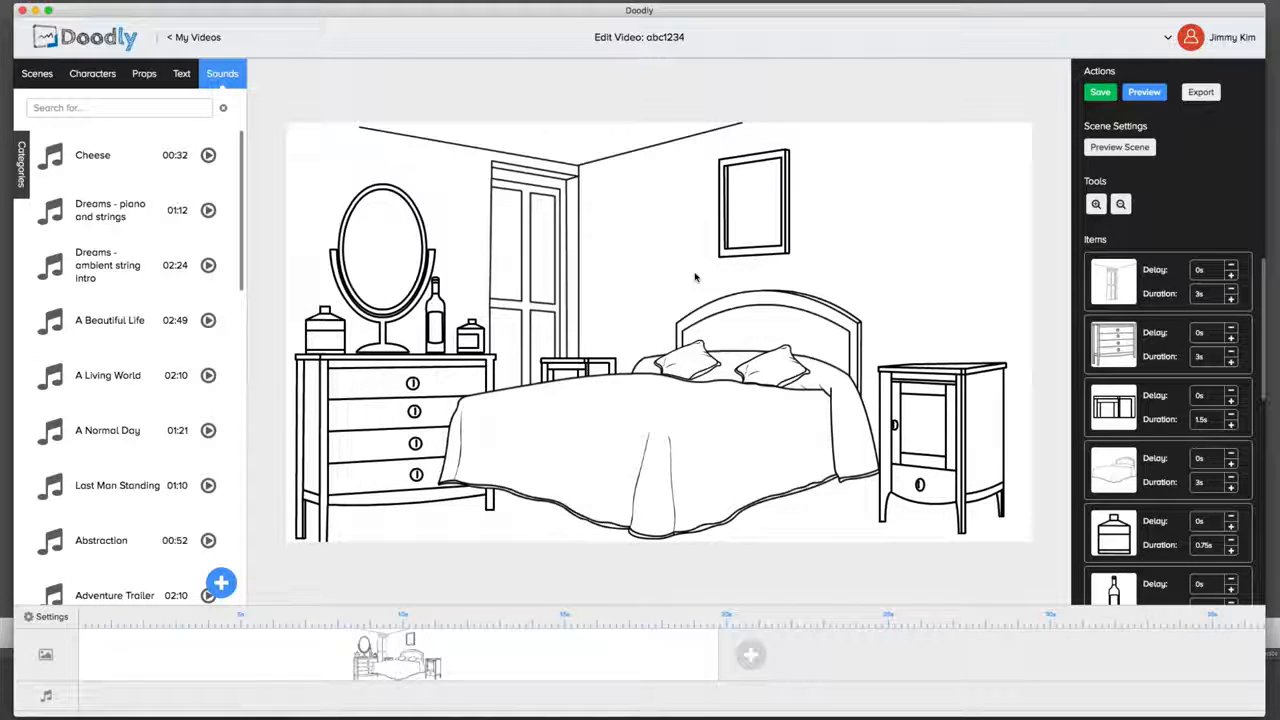
Step: Show the text styles and the scene library, and play a preview of the video
left_click(184, 74)
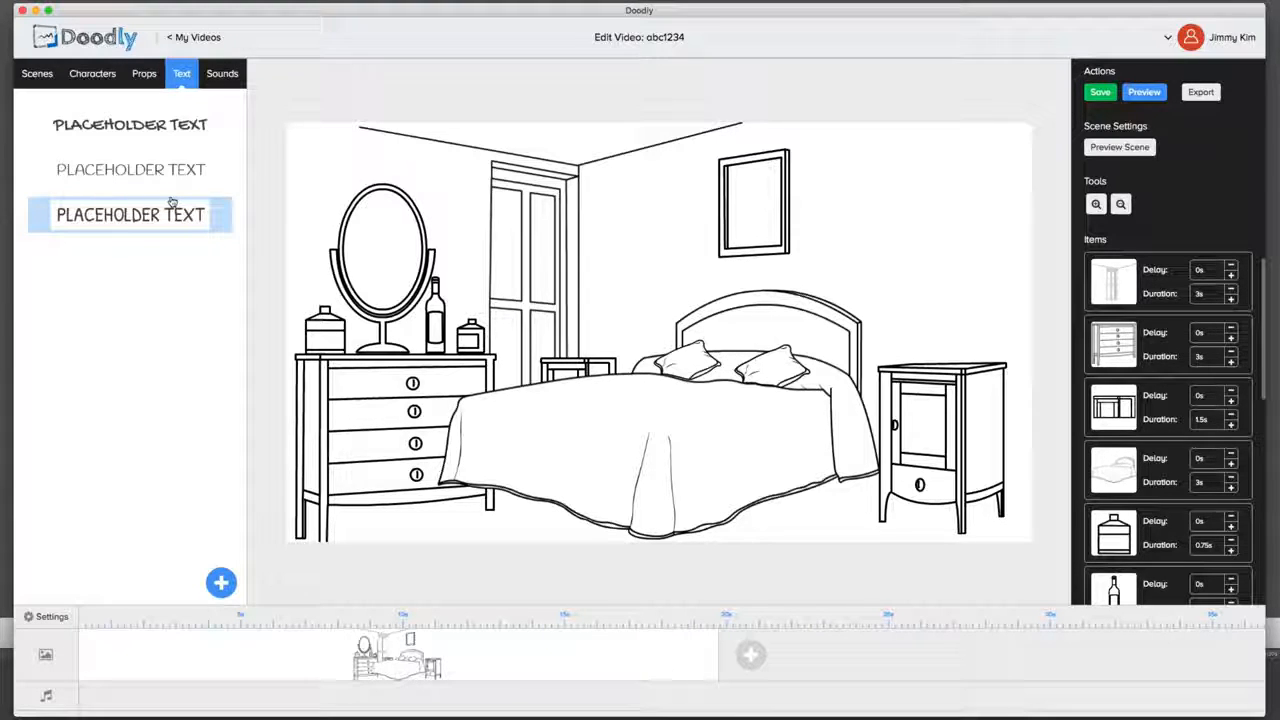
left_click(48, 80)
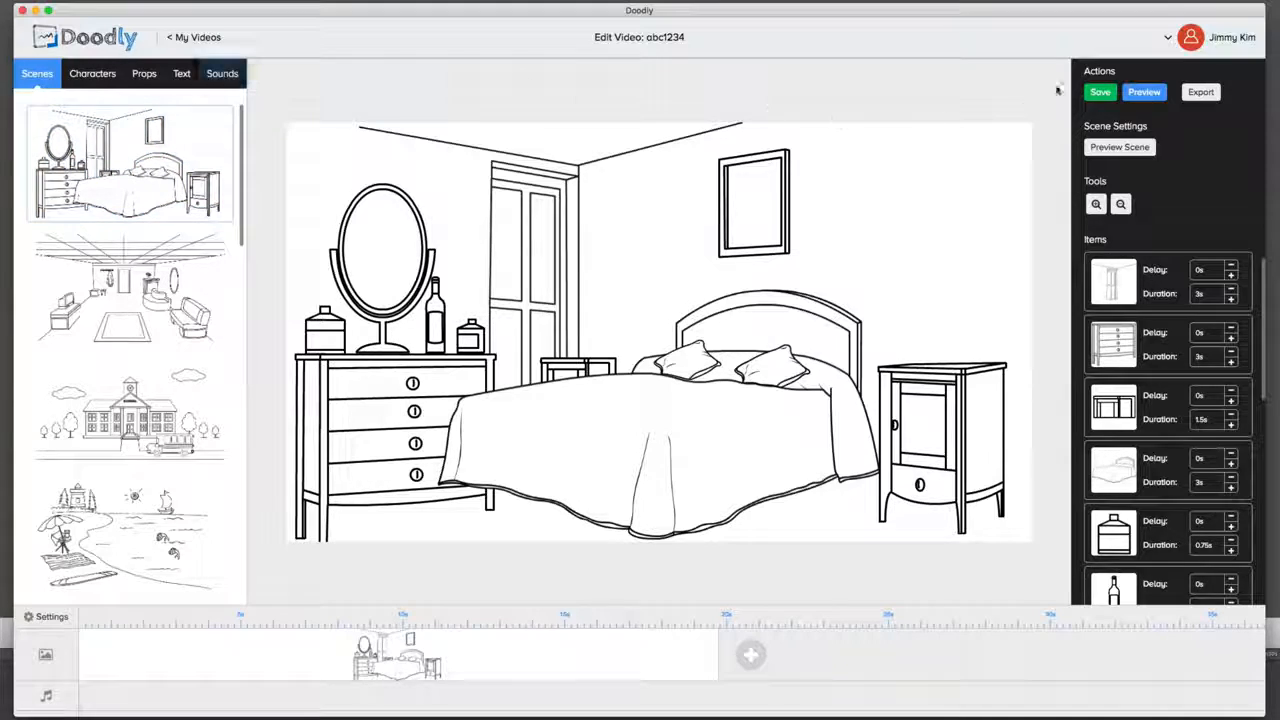
left_click(1140, 92)
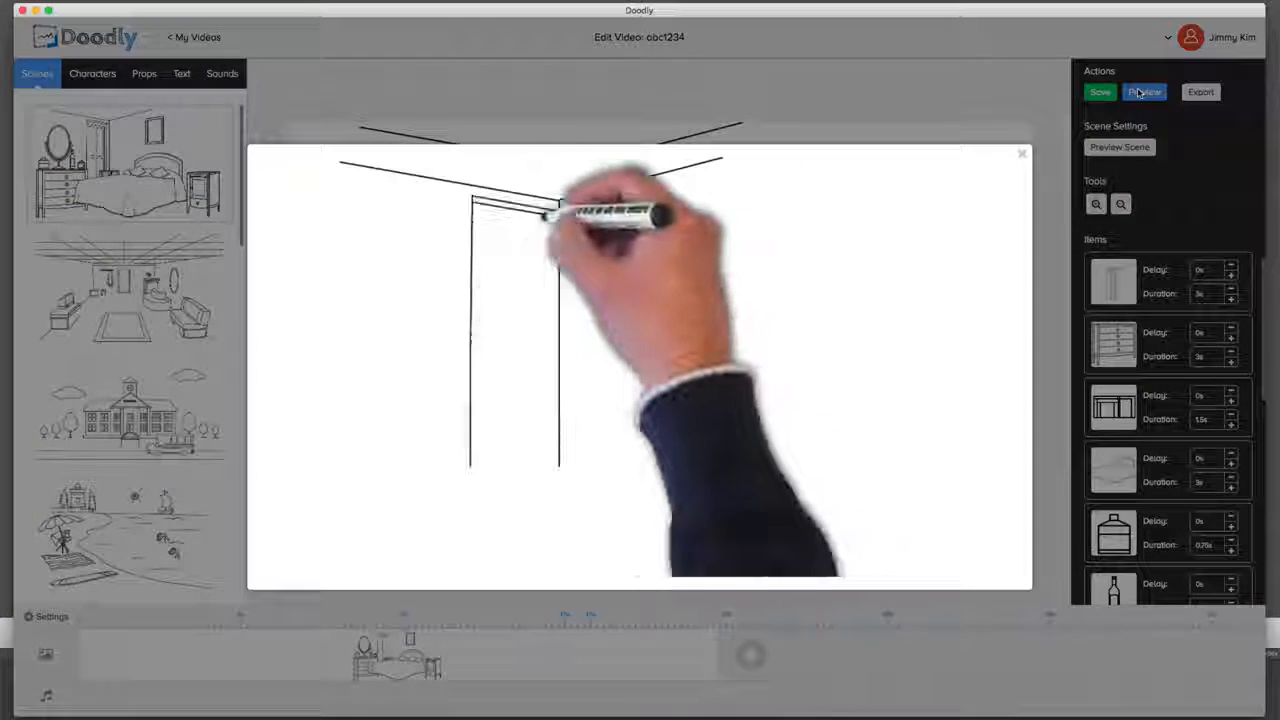